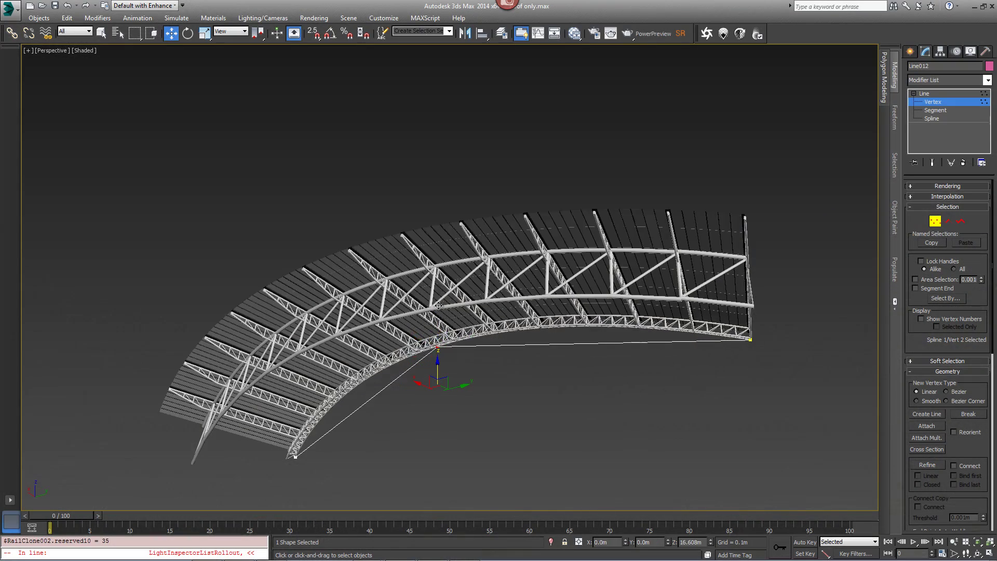
Step: Try different values for the finished roof object's Numeric parameter
alt+middle_drag(439, 306, 434, 360)
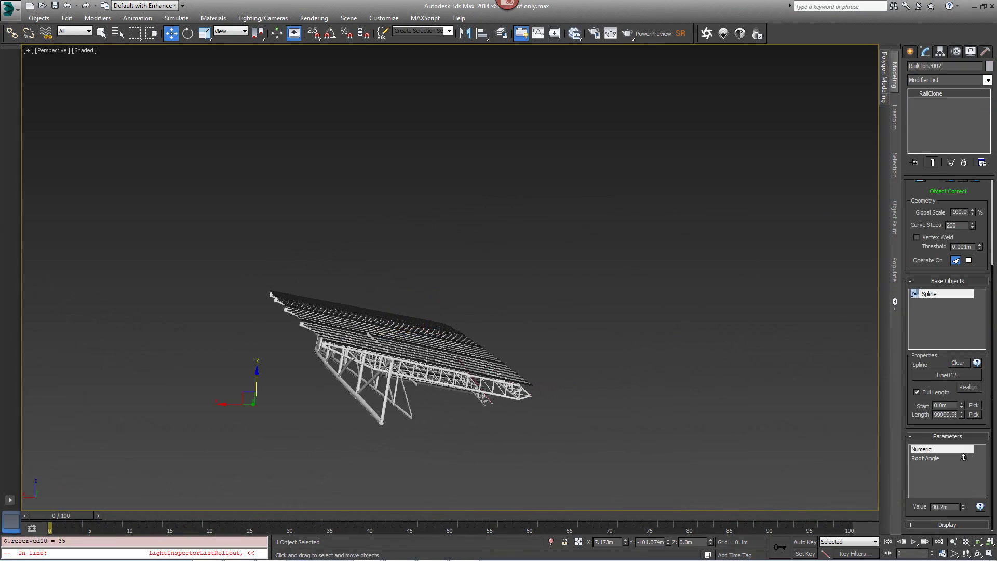
drag(963, 507, 939, 493)
drag(963, 506, 774, 410)
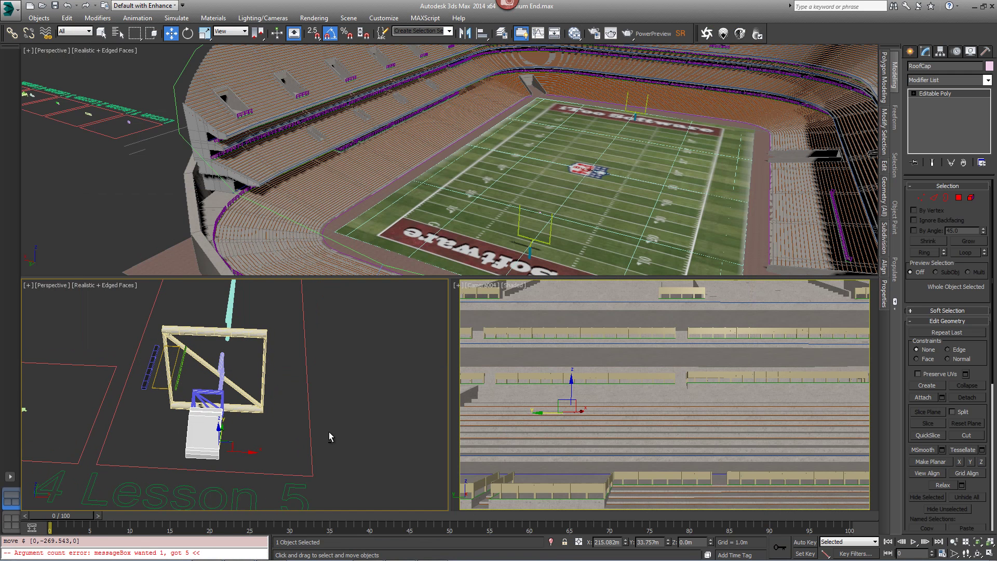
Step: Create a RailClone Pro object in the empty area beside the roof truss parts
alt+middle_drag(329, 437, 327, 430)
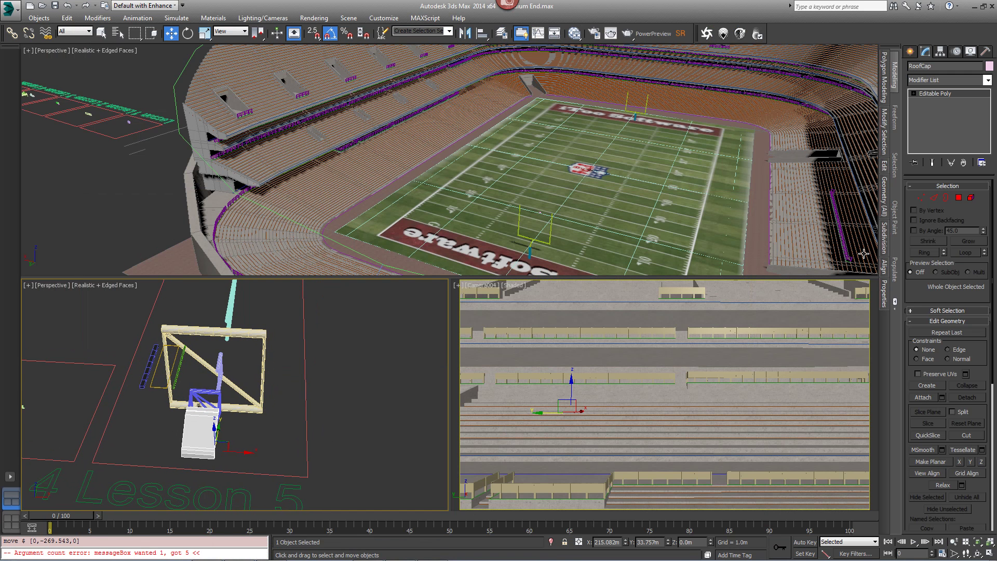
click(910, 51)
click(978, 117)
drag(350, 410, 373, 439)
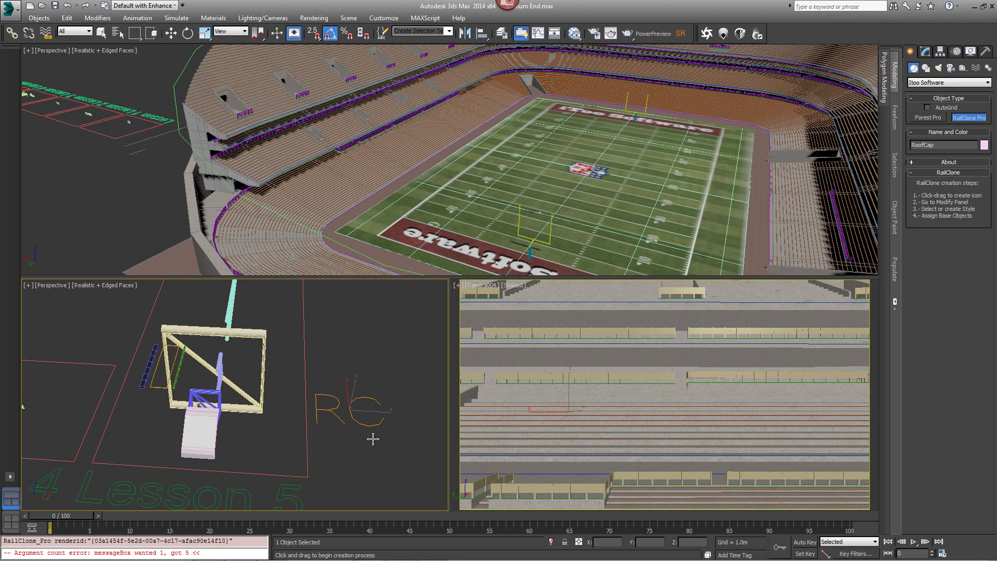
Step: Open the new RailClone object's style editor and add an Array 2S generator and a Spline node
click(927, 51)
click(920, 257)
drag(855, 348, 776, 355)
drag(849, 376, 649, 346)
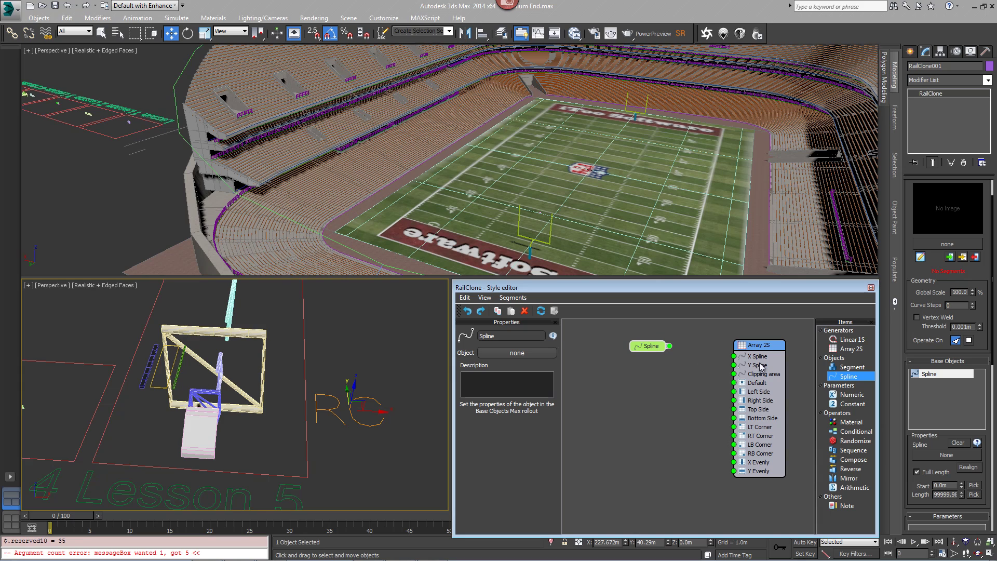
Step: Connect the Spline node to the Array 2S generator's X Spline input
click(777, 347)
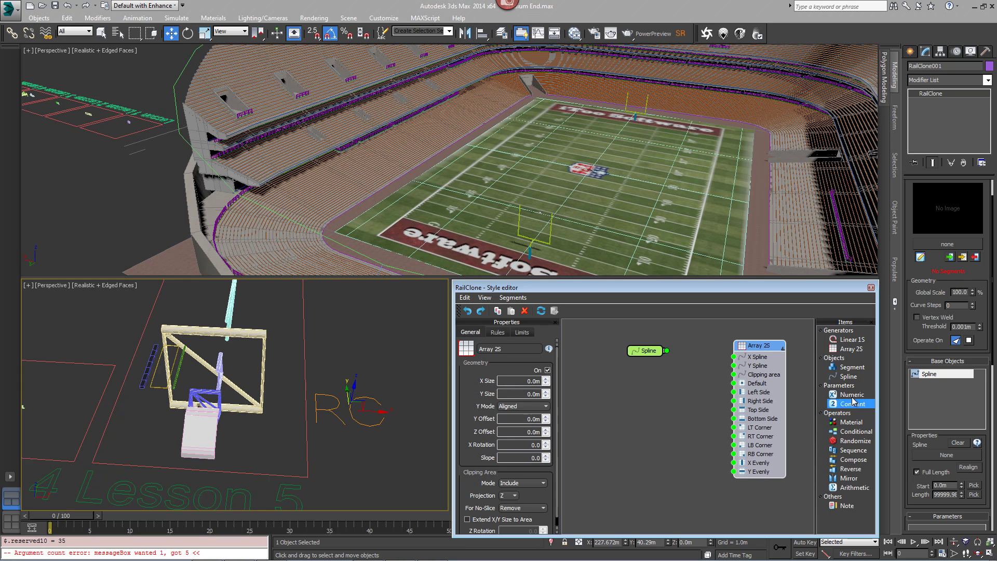
scroll(960, 425, down, 3)
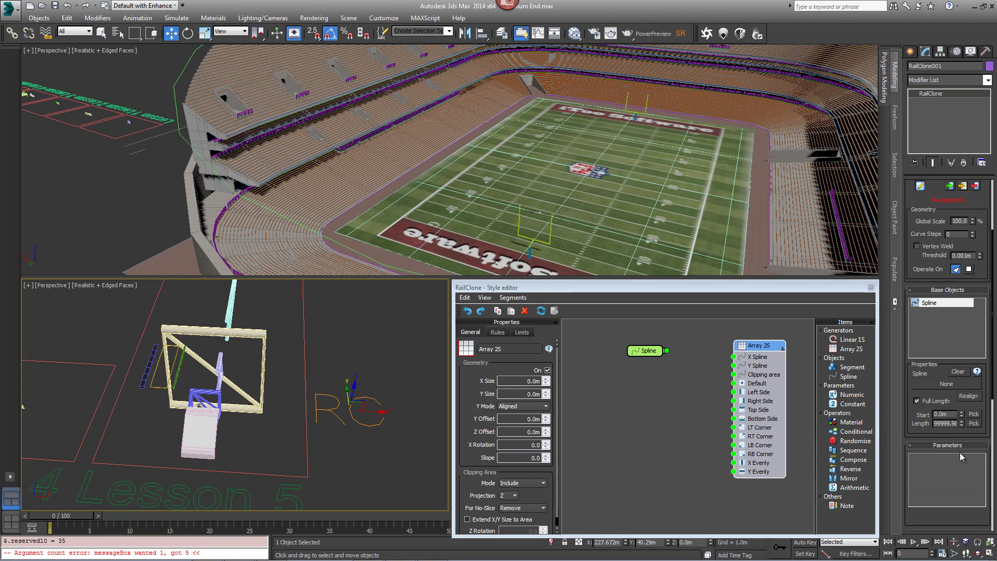
scroll(935, 431, down, 3)
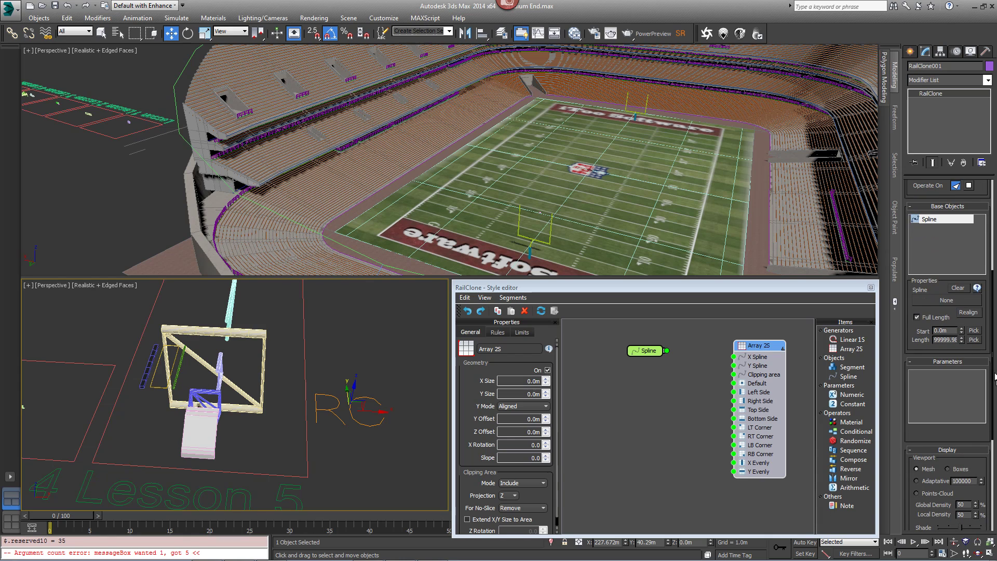
drag(655, 352, 735, 357)
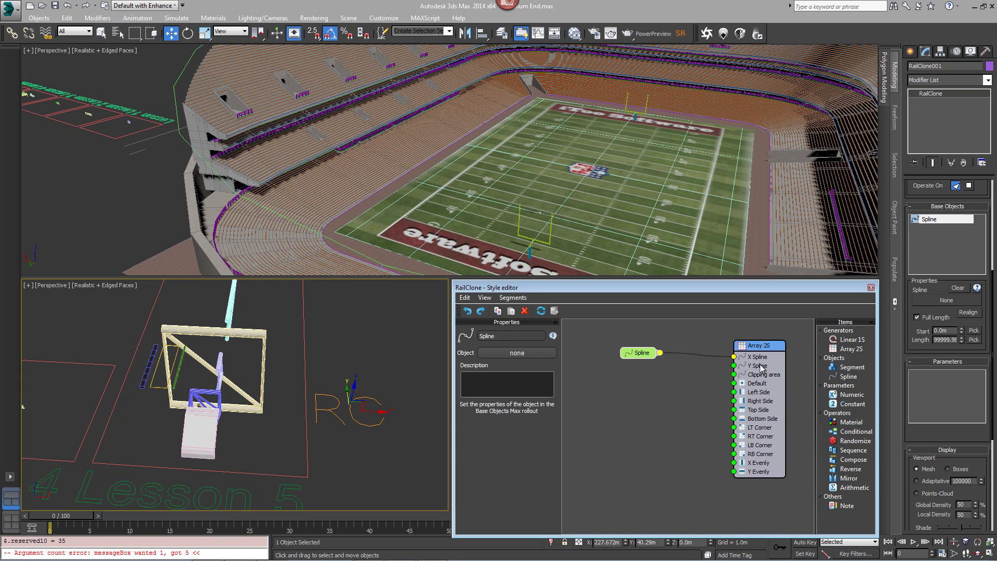
click(646, 355)
drag(644, 356, 660, 356)
Step: Assign the straight line Line021 as the object of the Spline node
click(538, 355)
middle_drag(129, 211, 174, 309)
alt+middle_drag(196, 241, 652, 221)
scroll(652, 218, up, 3)
middle_drag(574, 223, 507, 211)
scroll(502, 208, up, 5)
scroll(486, 205, down, 3)
click(465, 177)
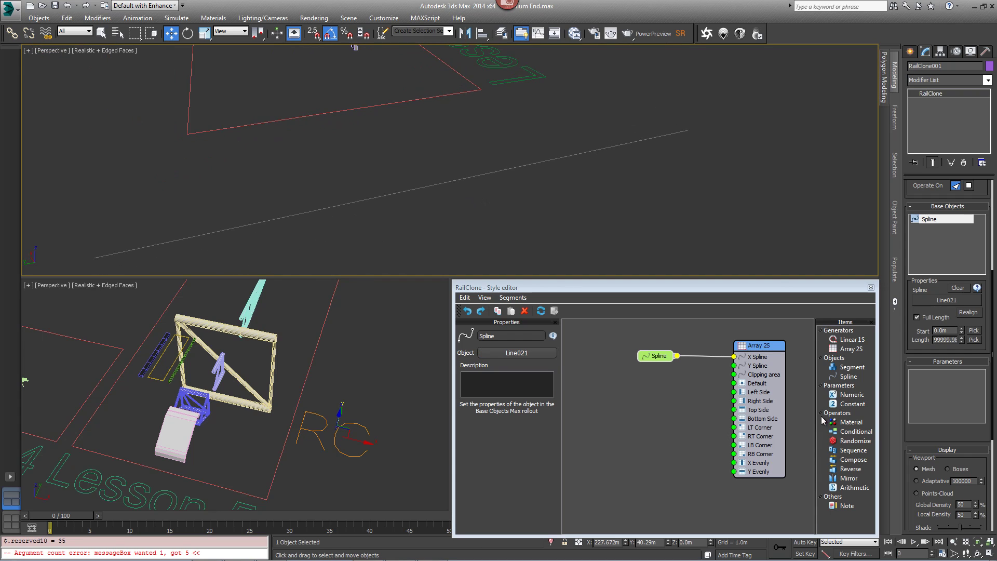
Step: Add a Segment node using the RoofBottom object and connect it to the generator's Bottom Side input
drag(852, 367, 646, 395)
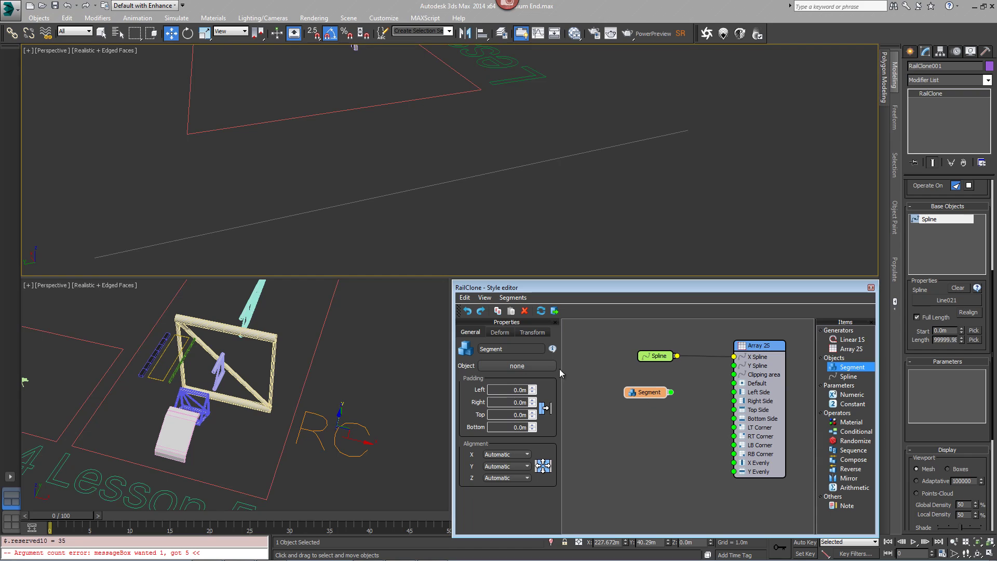
click(488, 364)
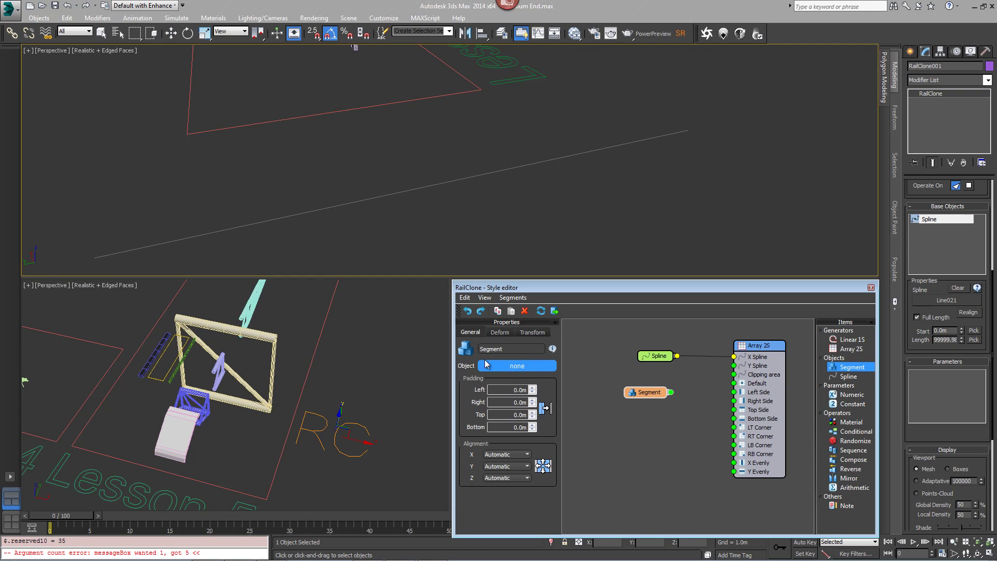
click(193, 400)
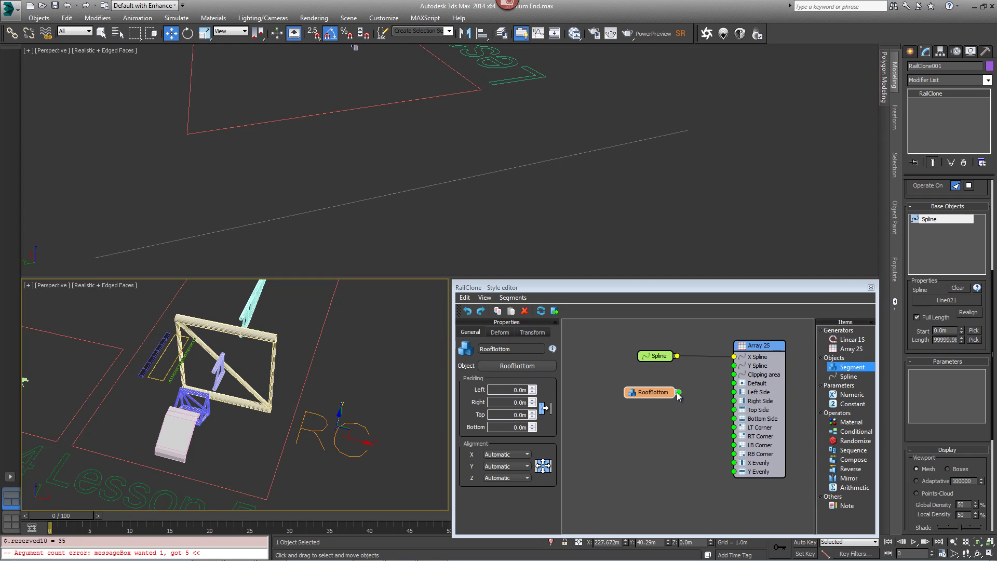
drag(678, 393, 734, 419)
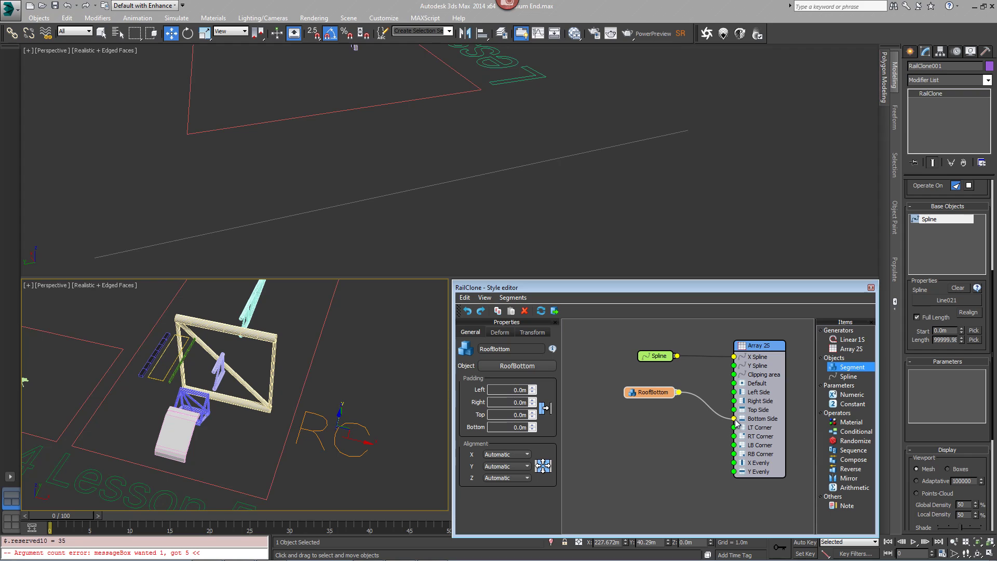
drag(661, 391, 669, 419)
Step: Export the Array 2S generator's Y Size and connect a new Numeric parameter node to it
click(767, 347)
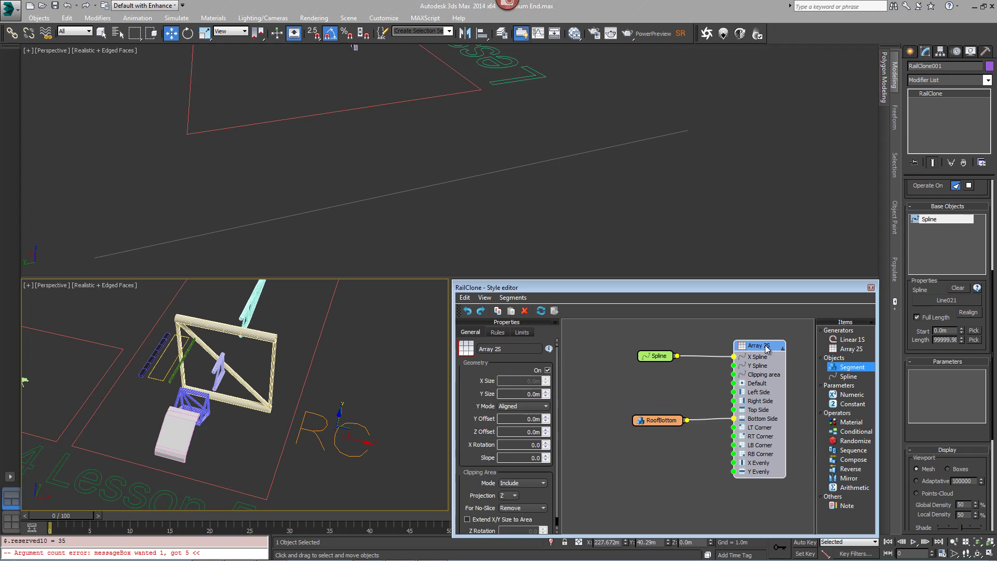
right_click(768, 348)
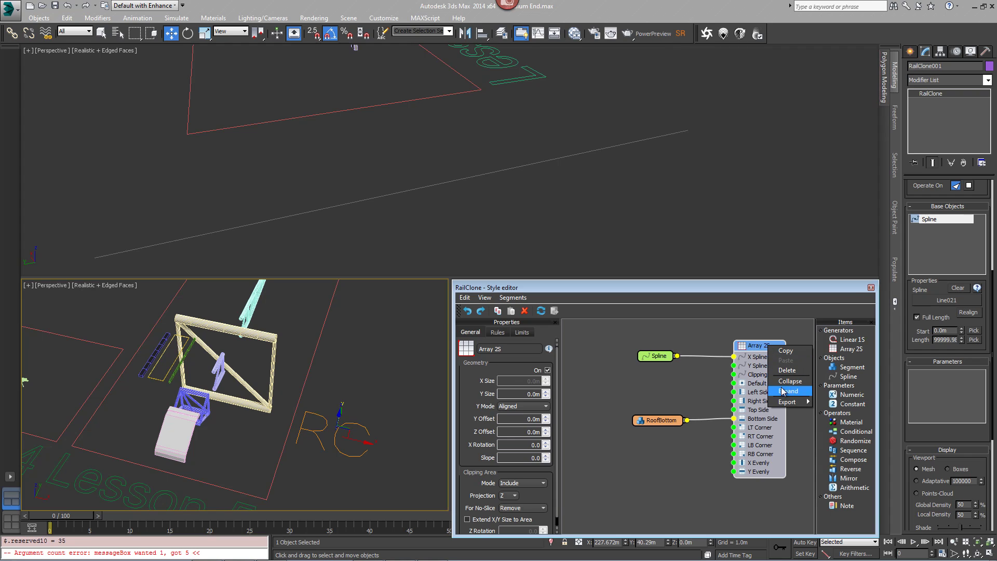
mouse_move(795, 402)
click(827, 412)
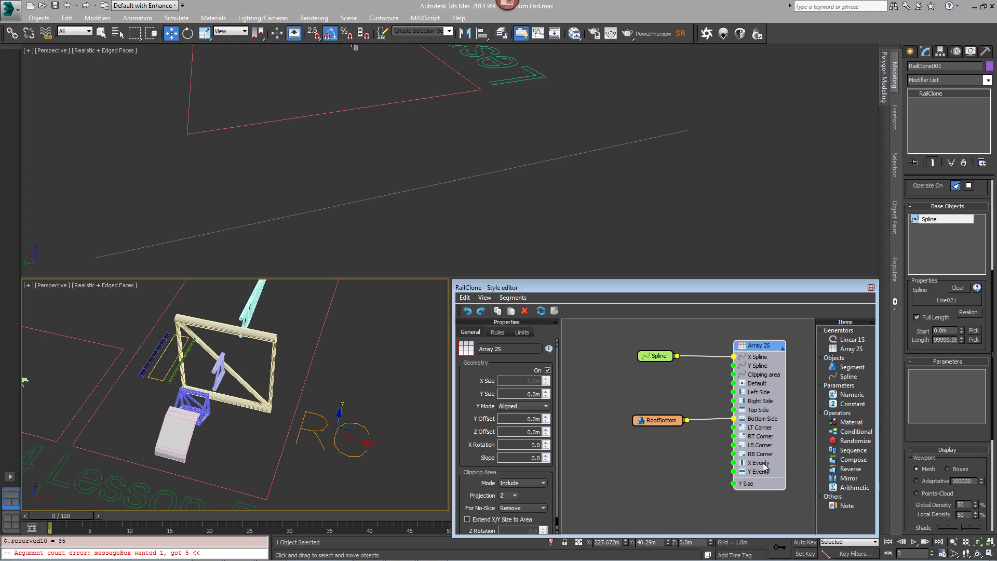
drag(850, 399, 728, 488)
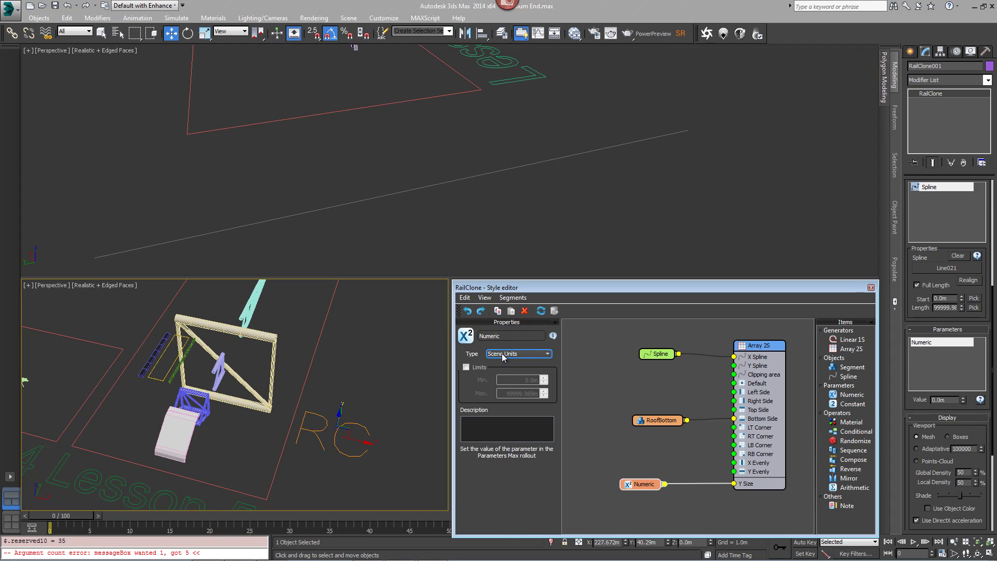
Step: Set the Numeric parameter's type to Scene Units and its value to 30 m
click(519, 353)
click(505, 383)
click(949, 400)
text(30)
key(Return)
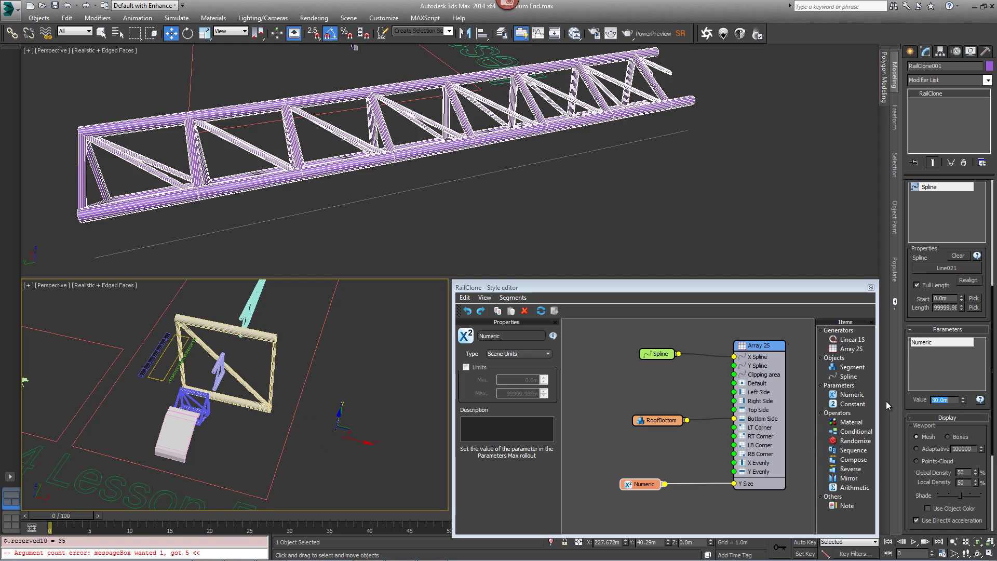
scroll(493, 169, down, 4)
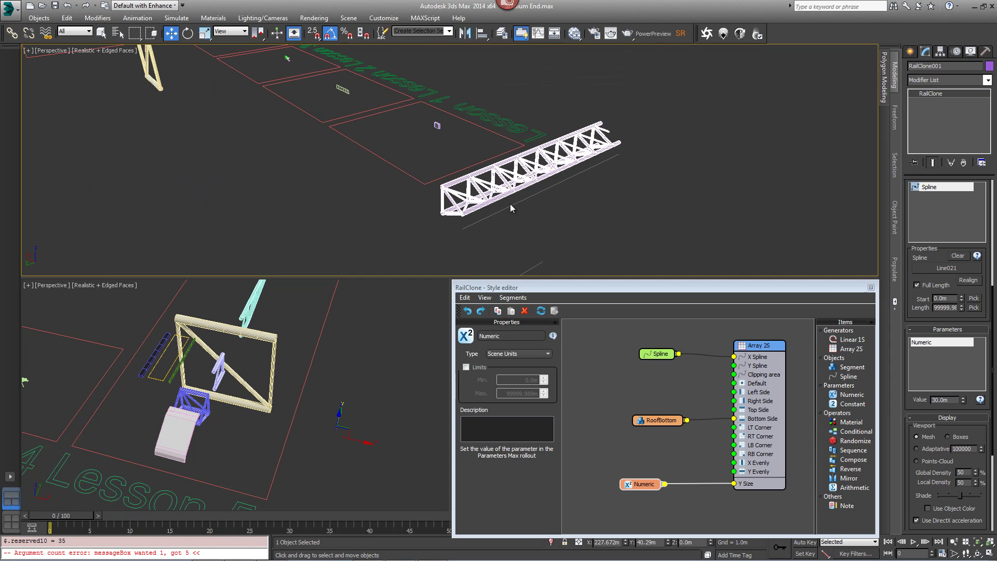
Step: Set the X Bevel mode to None in the Array 2S generator's rules
click(758, 346)
click(498, 333)
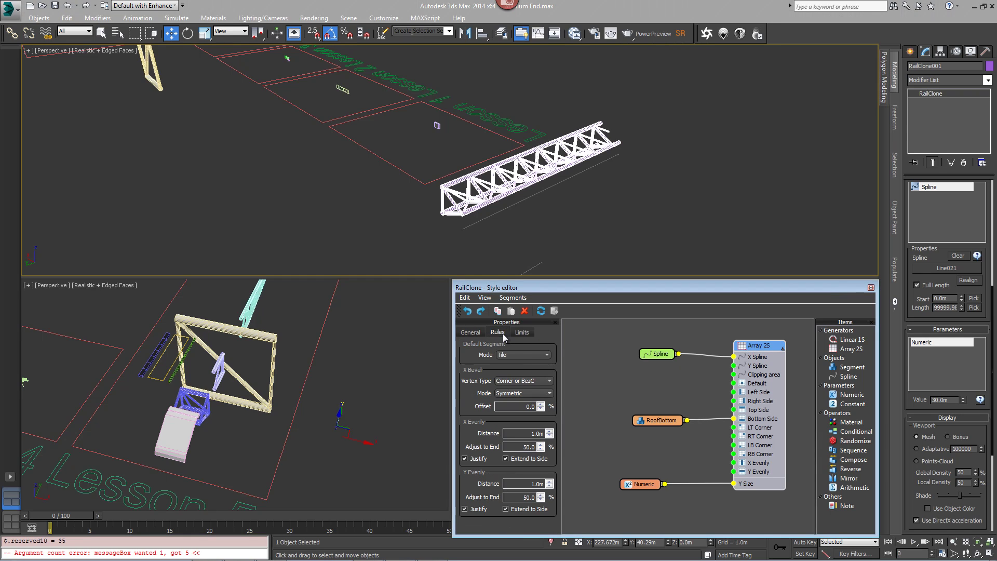
click(522, 394)
click(513, 400)
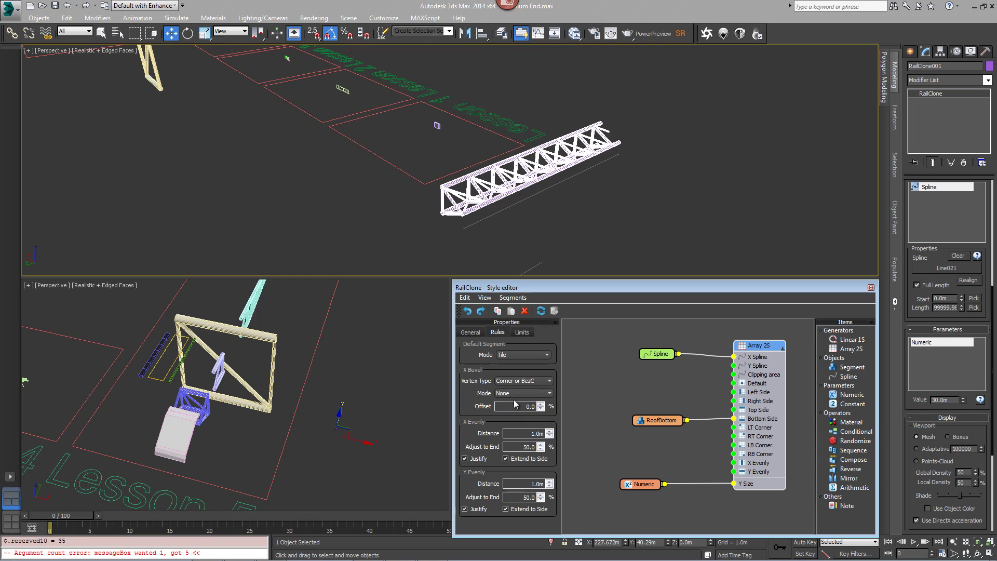
Step: Export the generator's X Rotation and connect a second Numeric parameter node to it
drag(636, 486, 635, 478)
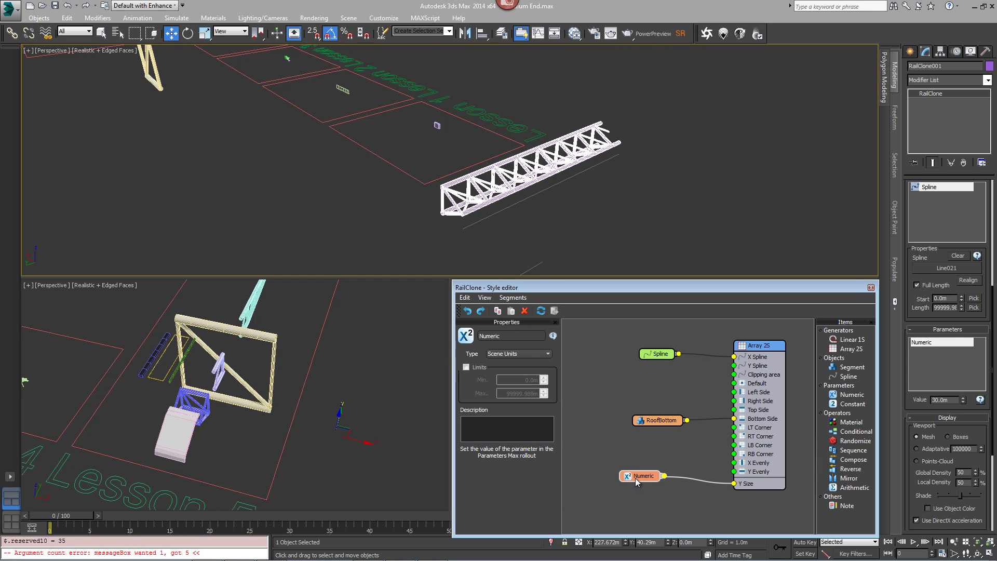
right_click(762, 344)
click(757, 347)
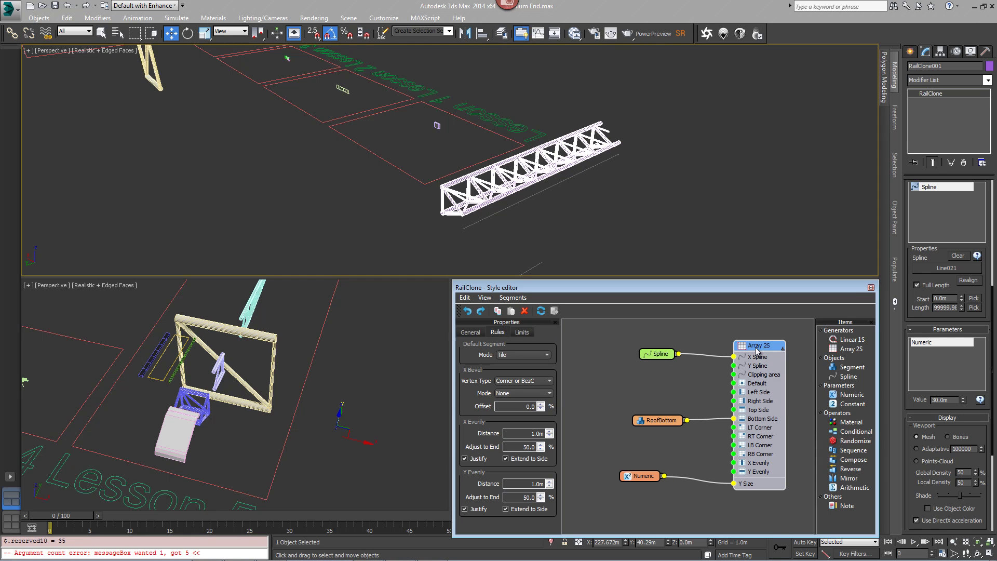
right_click(757, 348)
mouse_move(774, 411)
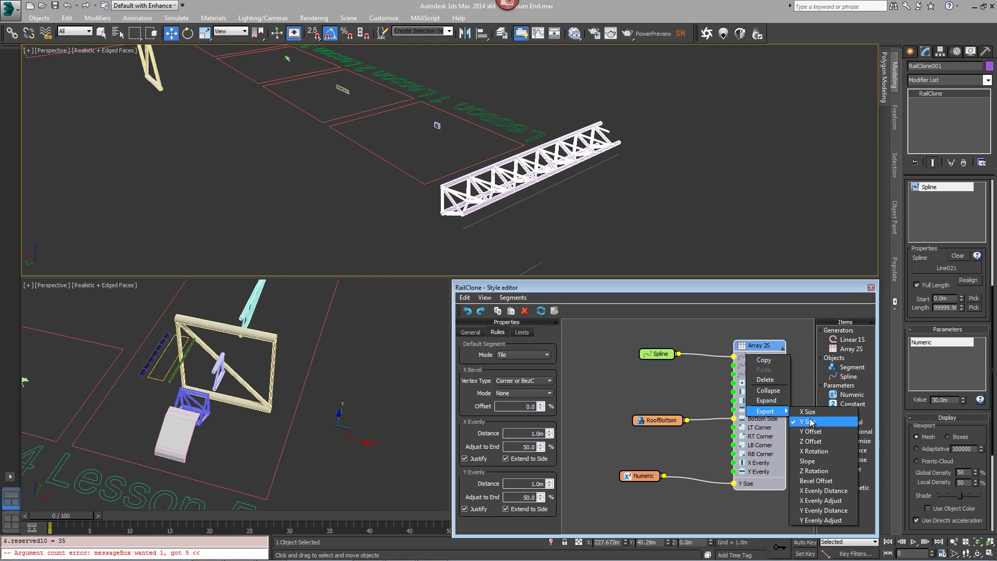
click(814, 451)
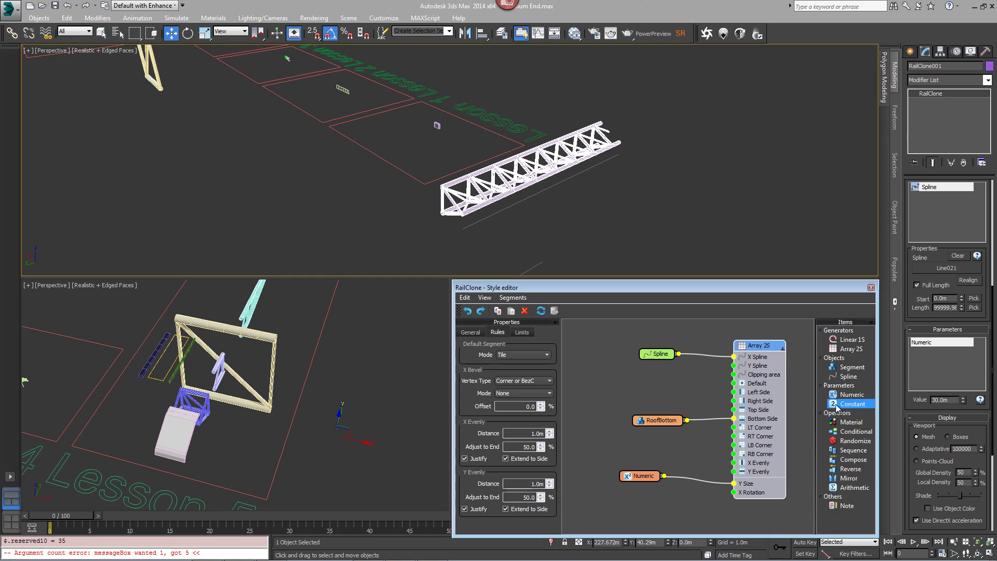
drag(845, 395, 738, 498)
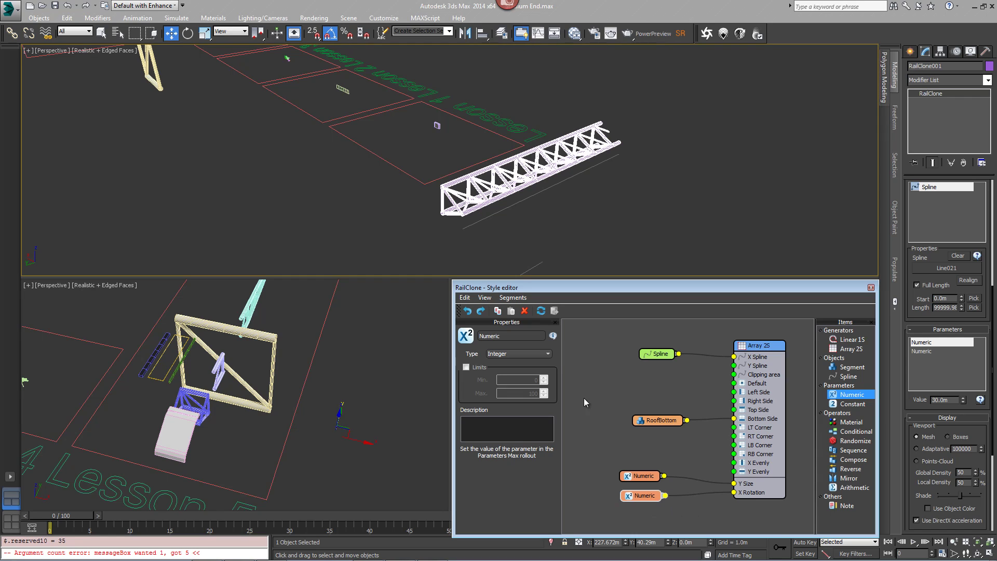
Step: Set the second Numeric parameter's type to Float and rename it Rotation
click(535, 355)
click(528, 365)
double_click(512, 337)
text(R)
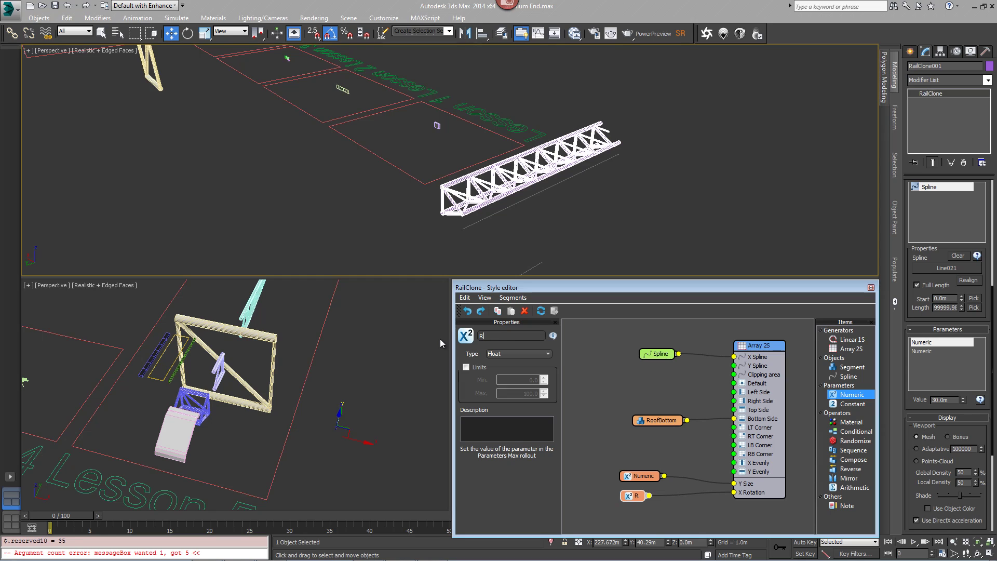
text(otation)
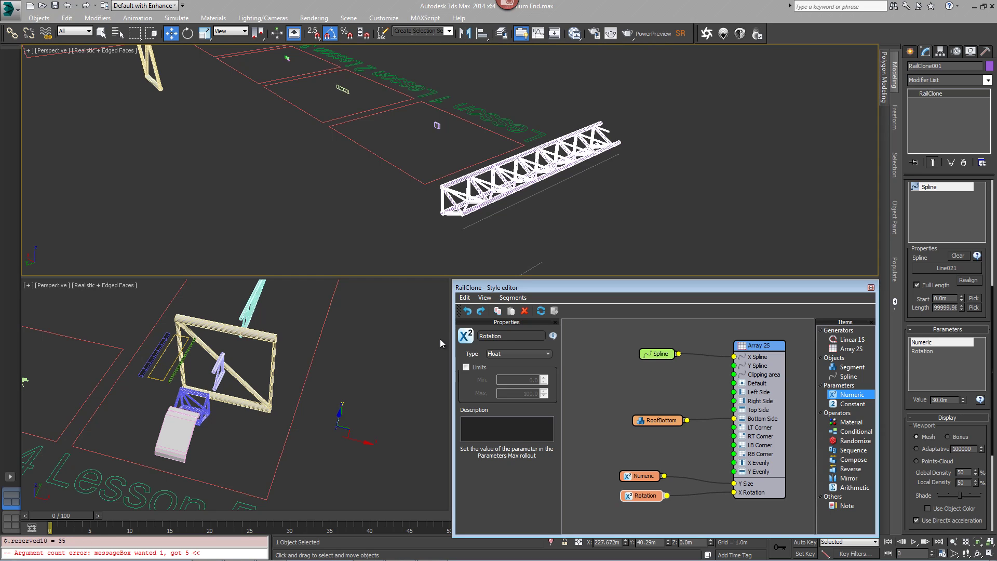
Step: Try a Rotation parameter value of 7.08 on the truss, then reset it to 0
click(931, 351)
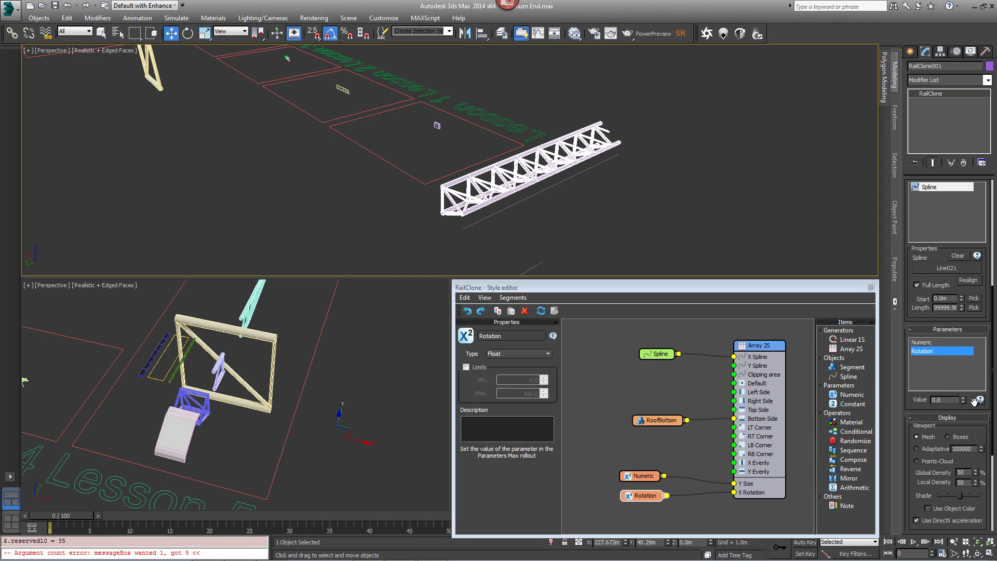
drag(962, 402, 962, 385)
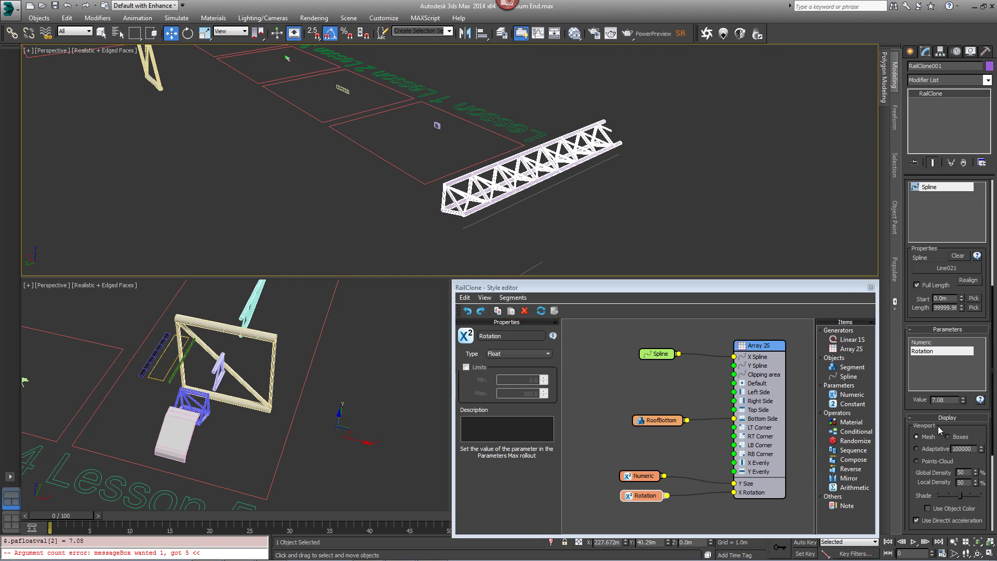
right_click(962, 400)
Step: Set the RoofBottom segment's Z alignment to Pivot
mouse_move(671, 423)
mouse_down()
mouse_move(633, 419)
mouse_move(653, 418)
mouse_up()
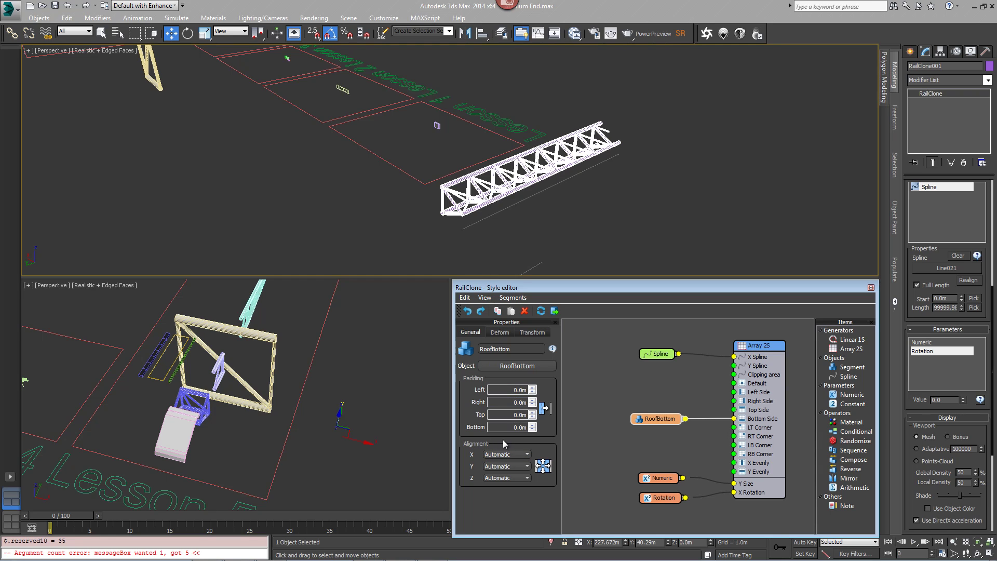
click(504, 478)
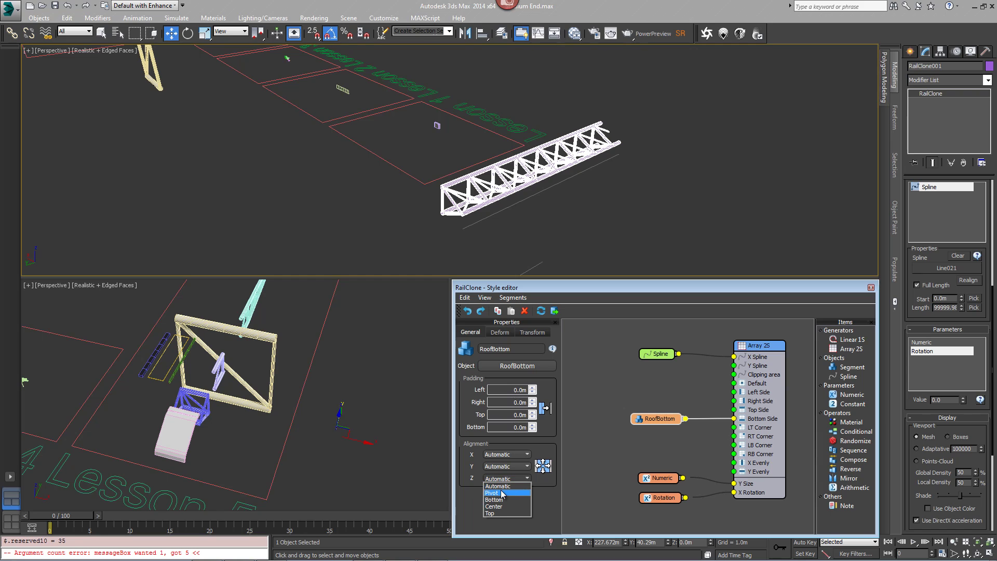
click(501, 493)
Step: Duplicate the RoofBottom segment node and assign the RoofVertical object to the copy
drag(665, 418, 653, 393)
right_click(652, 393)
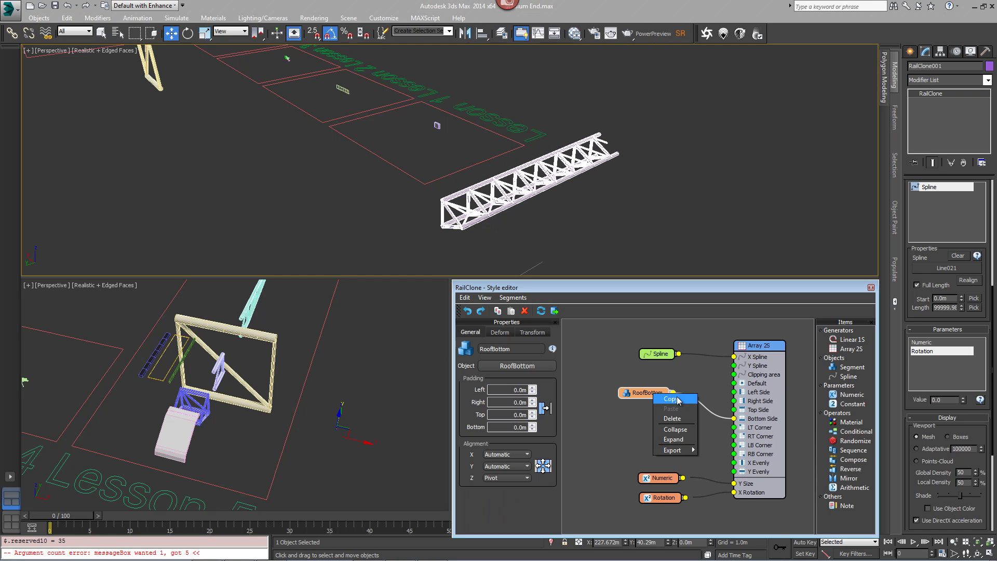
click(668, 400)
right_click(650, 421)
right_click(650, 420)
click(657, 437)
drag(666, 434, 632, 433)
click(517, 366)
click(251, 335)
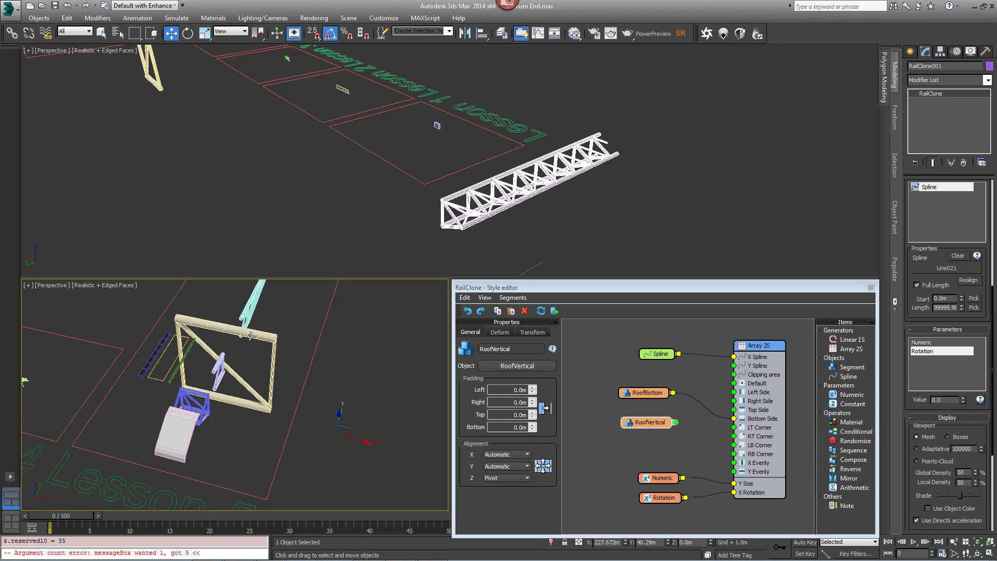
Step: Connect the RoofVertical segment to the Array 2S Top Side input and duplicate the RoofVertical node
drag(649, 422, 736, 411)
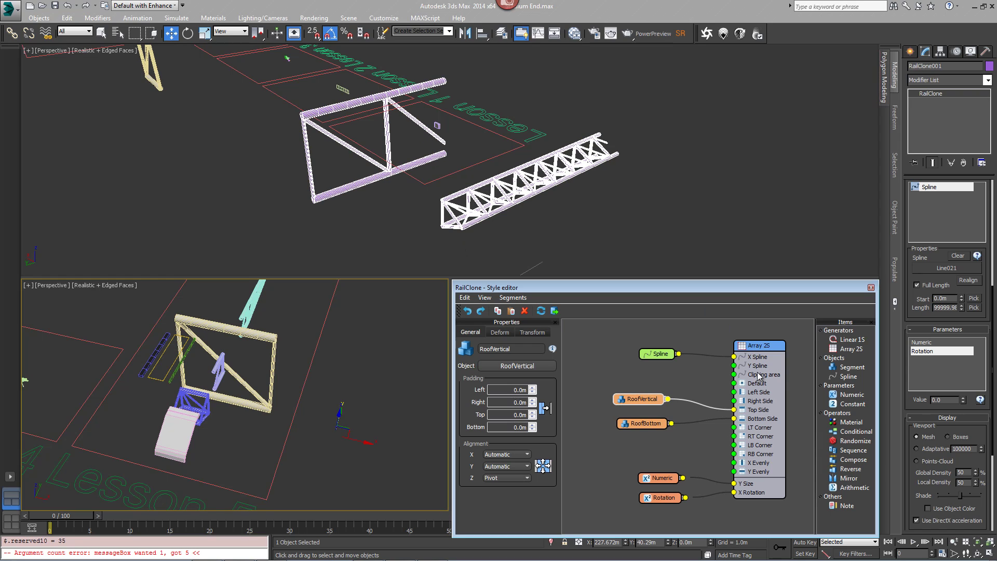
right_click(644, 400)
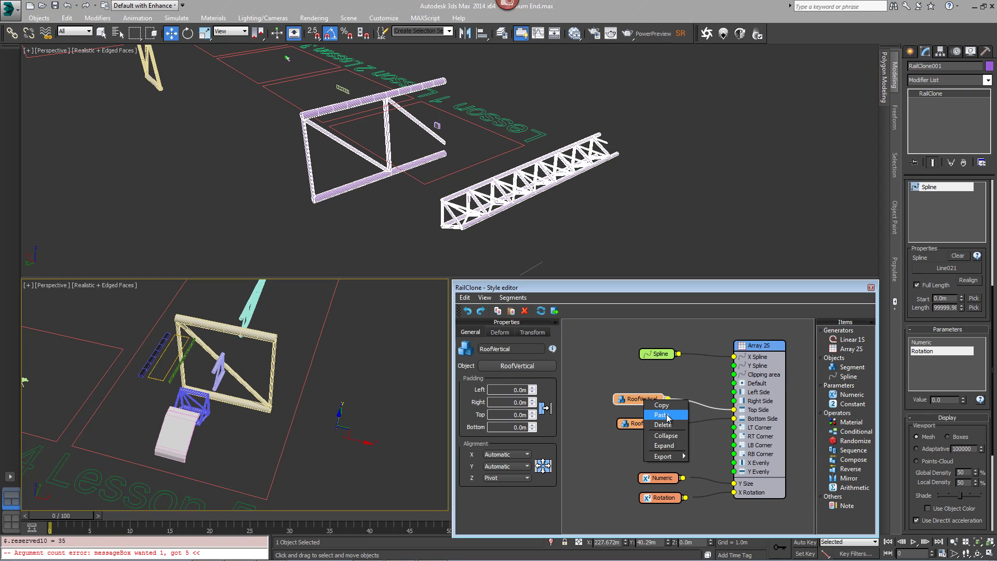
click(656, 406)
click(651, 382)
right_click(648, 383)
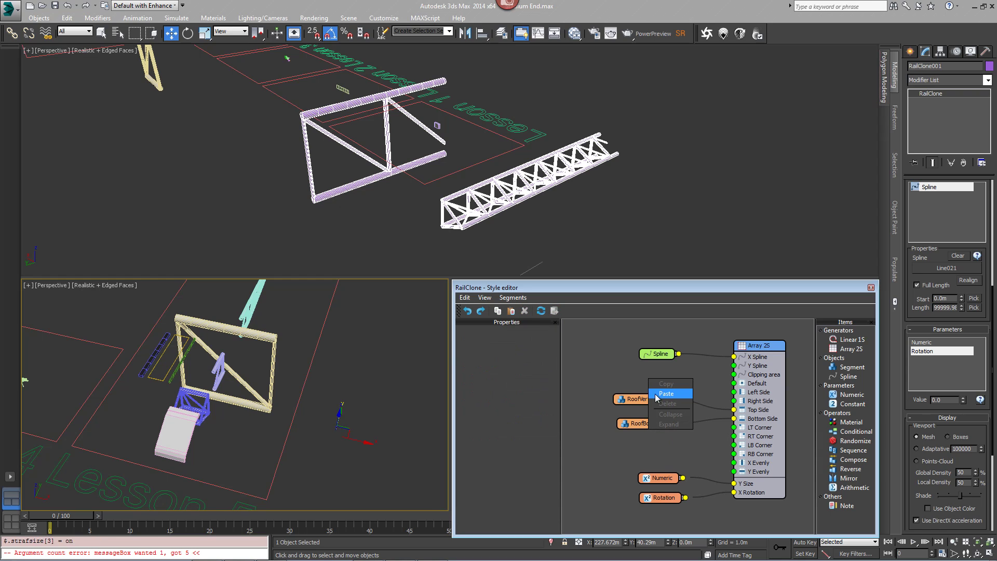
click(663, 395)
Step: Connect the duplicated segment to the Array 2S Default input and assign the RoofHorizontal object to it
drag(660, 384, 737, 386)
click(517, 366)
click(219, 364)
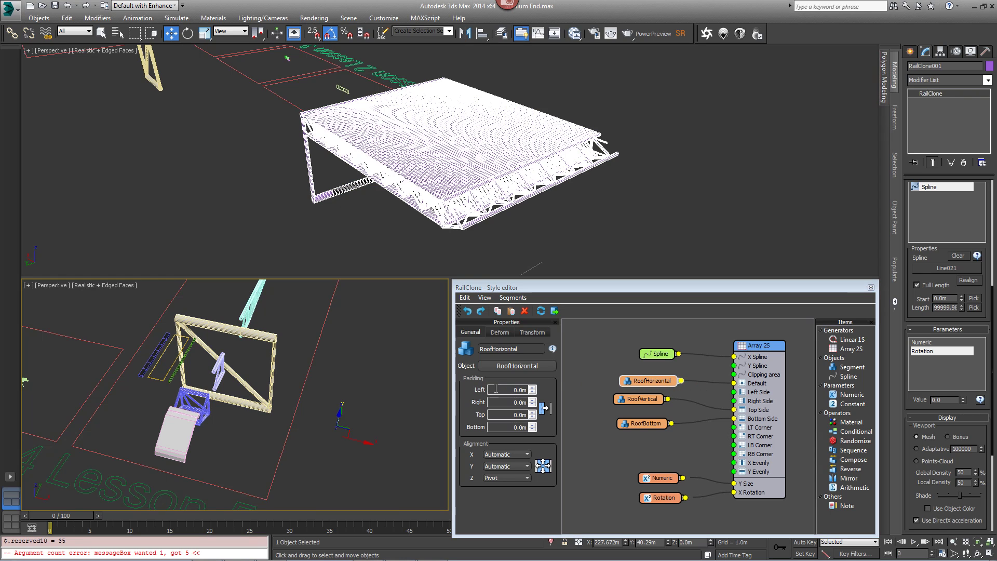
Step: Set the RoofHorizontal segment's right padding to 11.6 m
click(506, 399)
text(11.6)
key(Return)
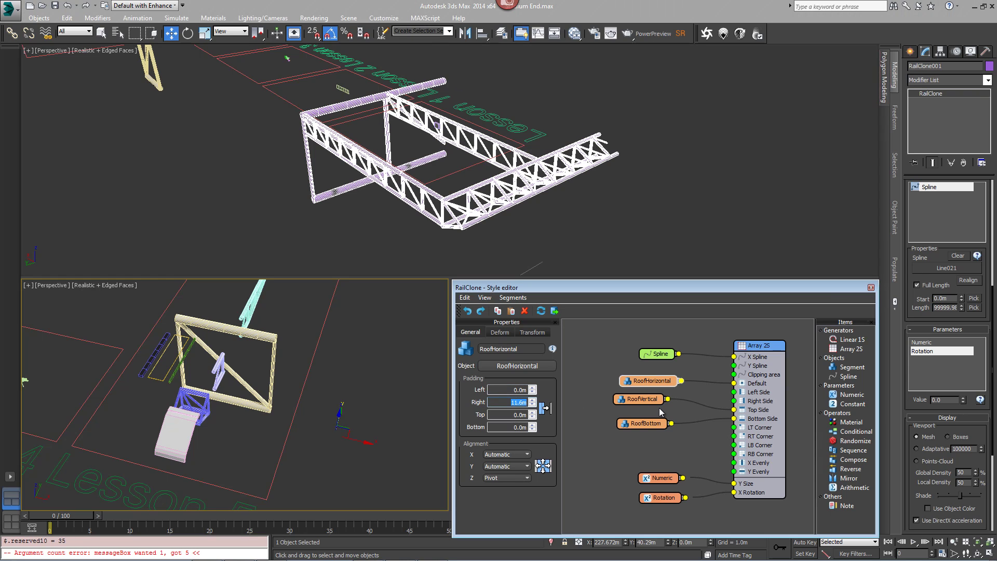
Step: Set the RoofBottom segment's top padding to -0.094 m
click(587, 146)
alt+middle_drag(587, 146, 479, 94)
alt+middle_drag(455, 186, 463, 206)
scroll(463, 207, up, 5)
alt+middle_drag(486, 186, 546, 208)
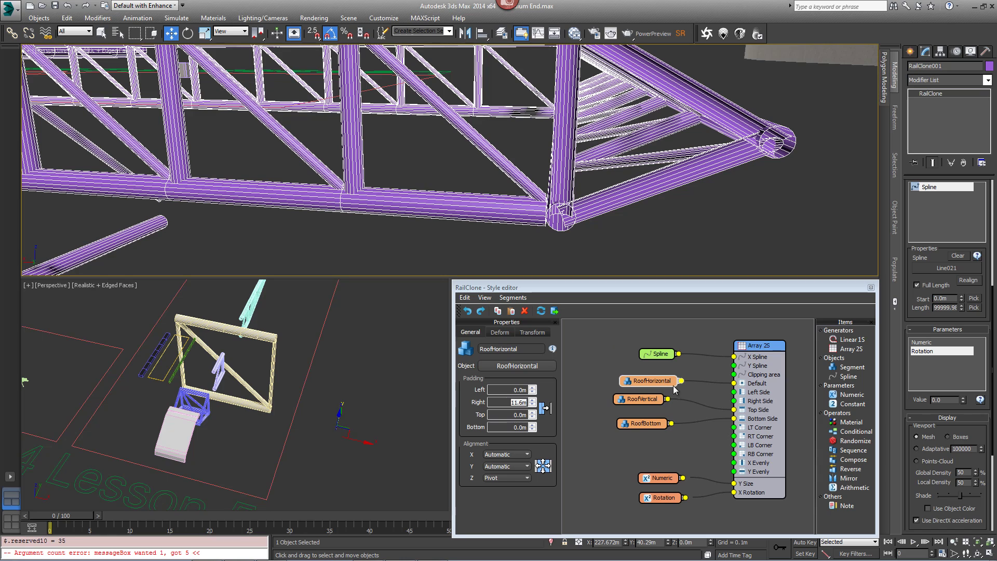
click(637, 424)
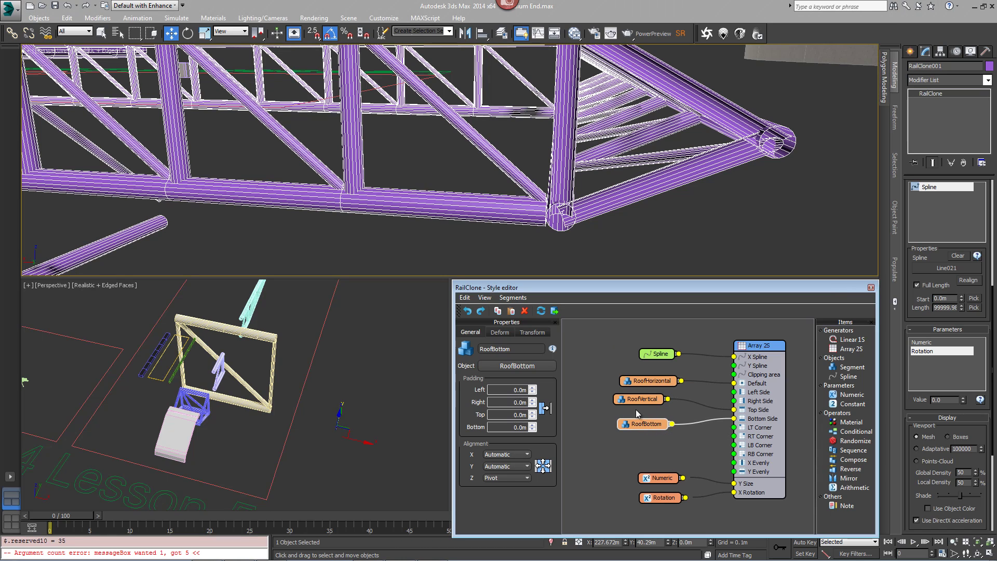
drag(533, 417, 577, 345)
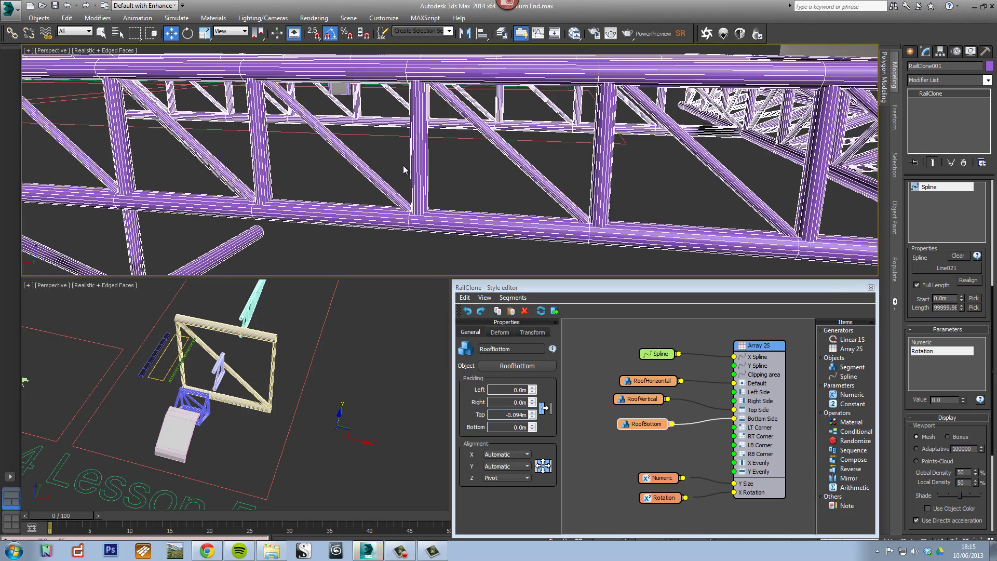
Step: Set the RoofVertical segment's fixed Y translation to -0.3 m
scroll(608, 169, down, 4)
middle_drag(609, 168, 675, 154)
scroll(670, 155, up, 3)
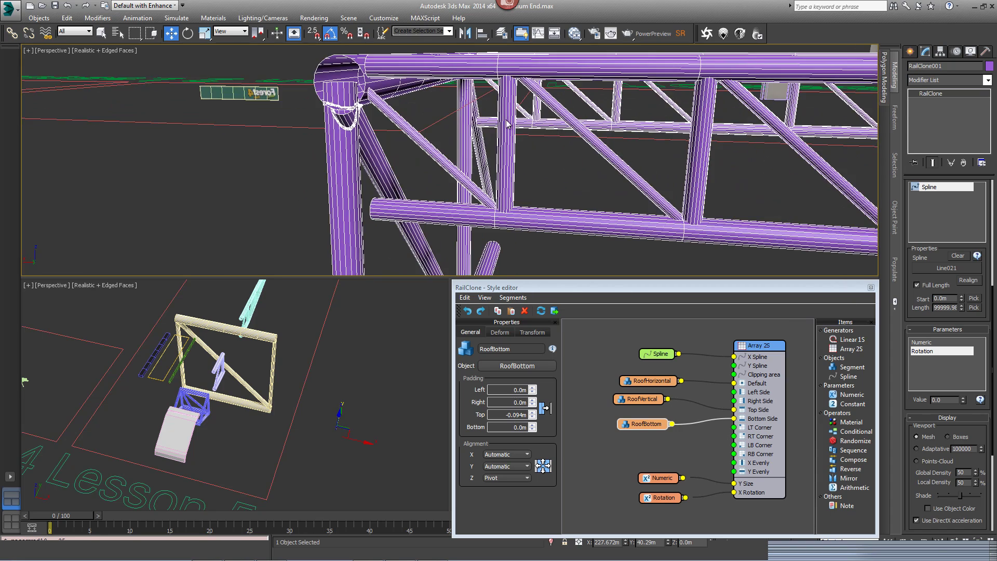
middle_drag(512, 114, 592, 110)
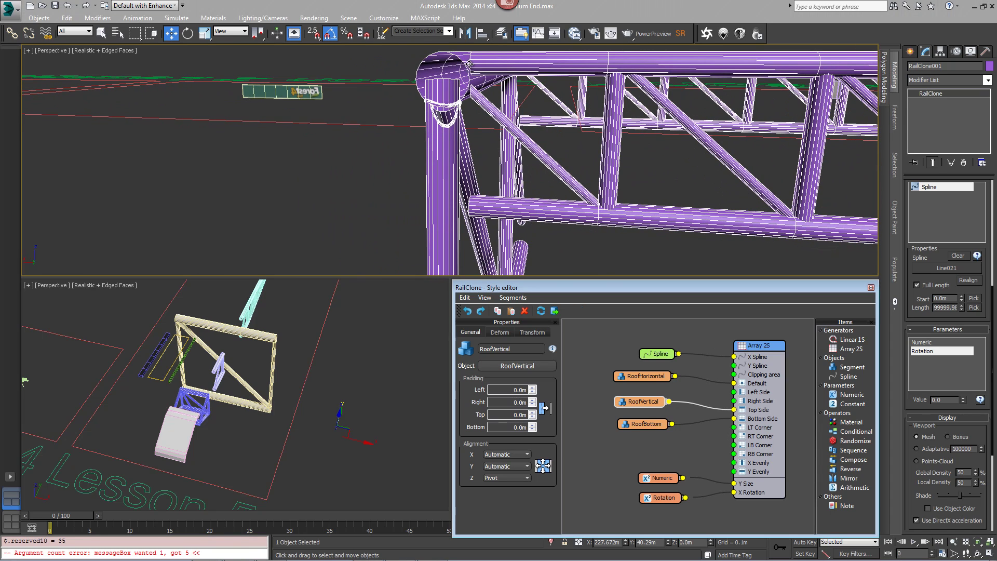
click(533, 333)
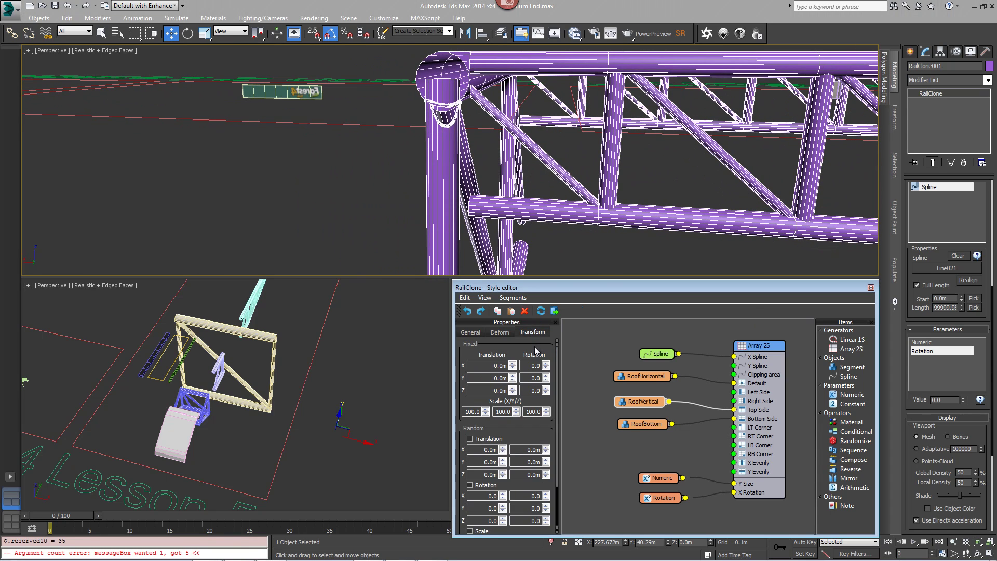
click(513, 381)
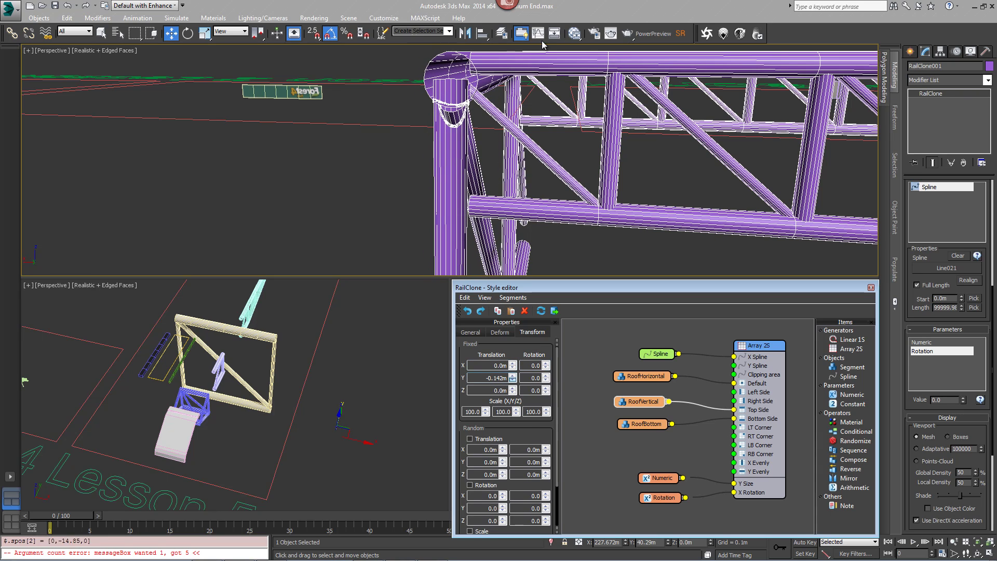
drag(575, 380, 593, 131)
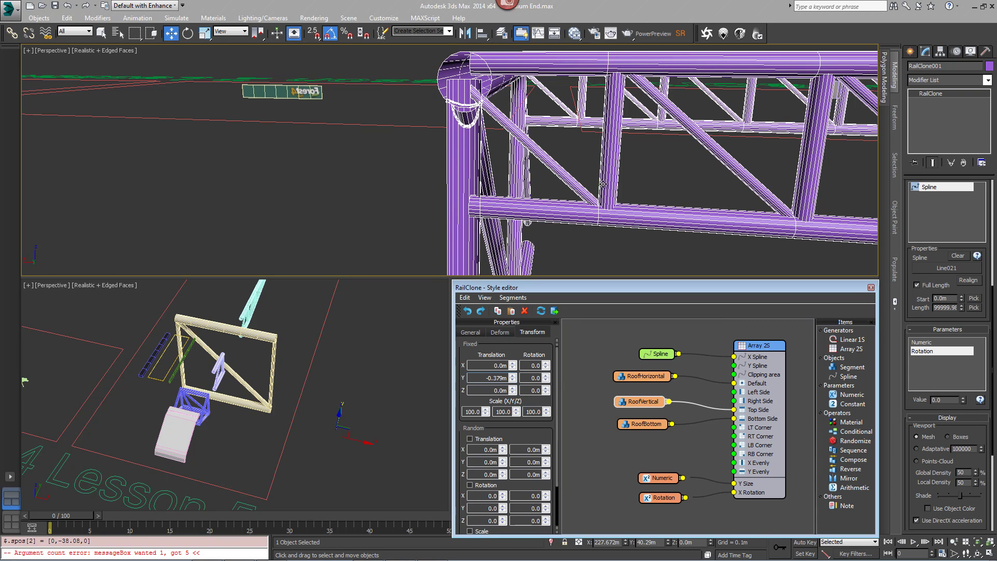
double_click(482, 378)
text(-0.3)
key(Return)
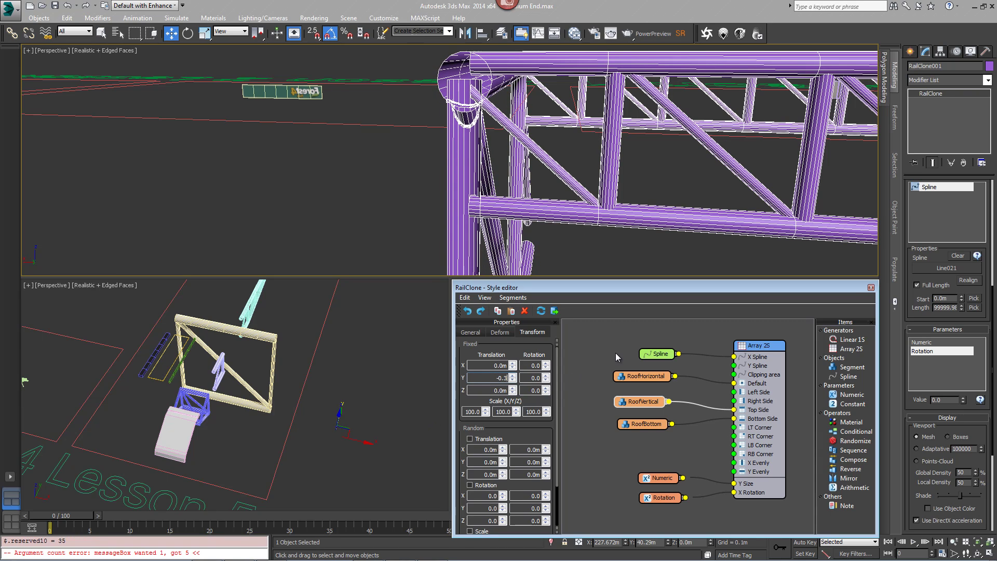
Step: Set the RoofHorizontal segment's X alignment to Center
middle_drag(677, 204, 516, 145)
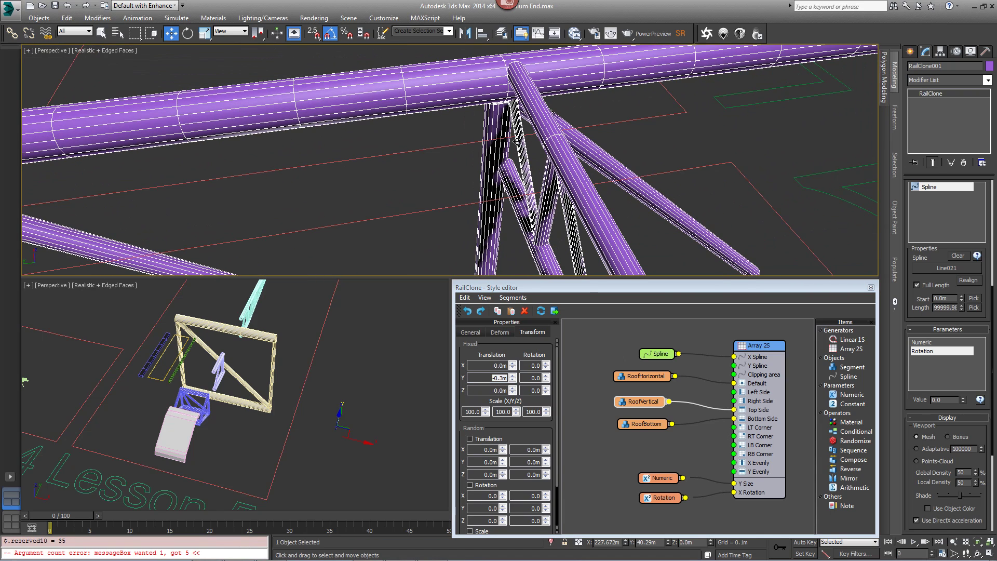
scroll(499, 144, up, 2)
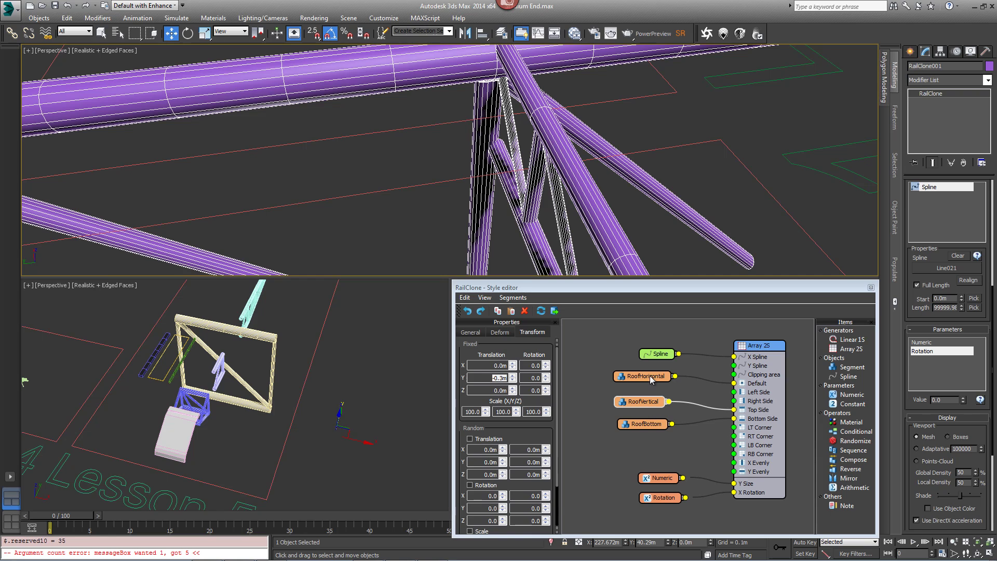
drag(640, 378, 641, 380)
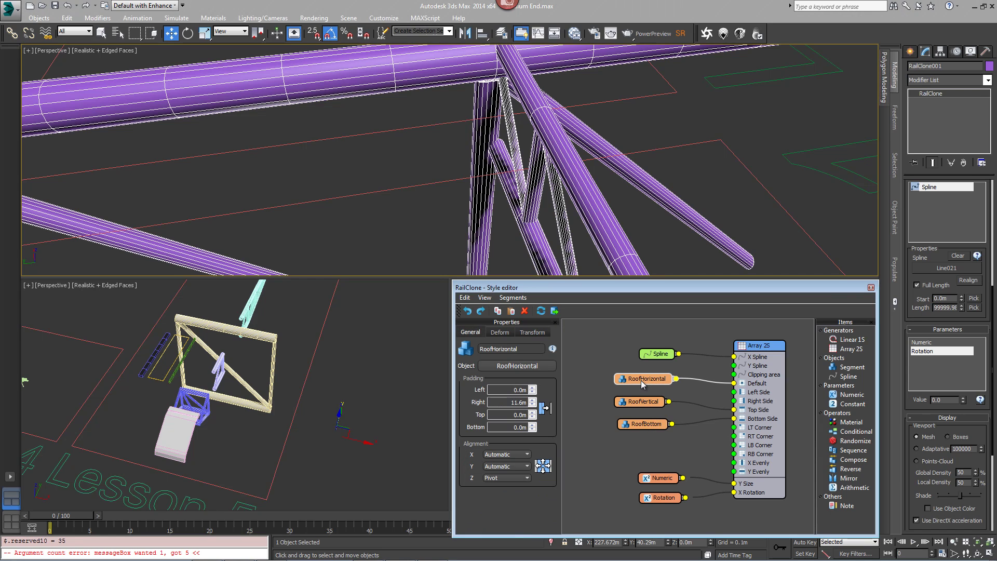
click(501, 455)
click(499, 474)
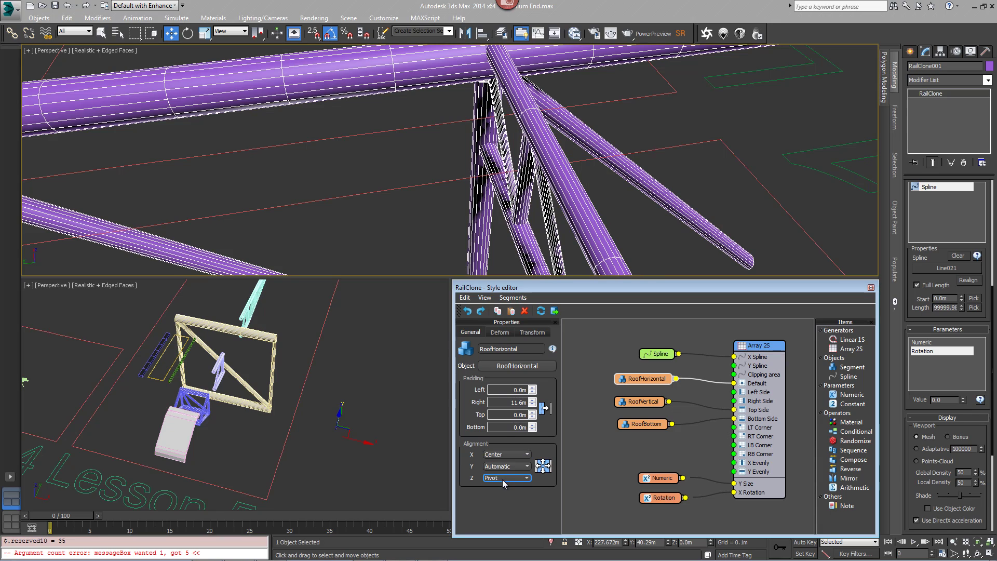
Step: Set the Rotation parameter's value to 15
middle_drag(606, 222, 546, 240)
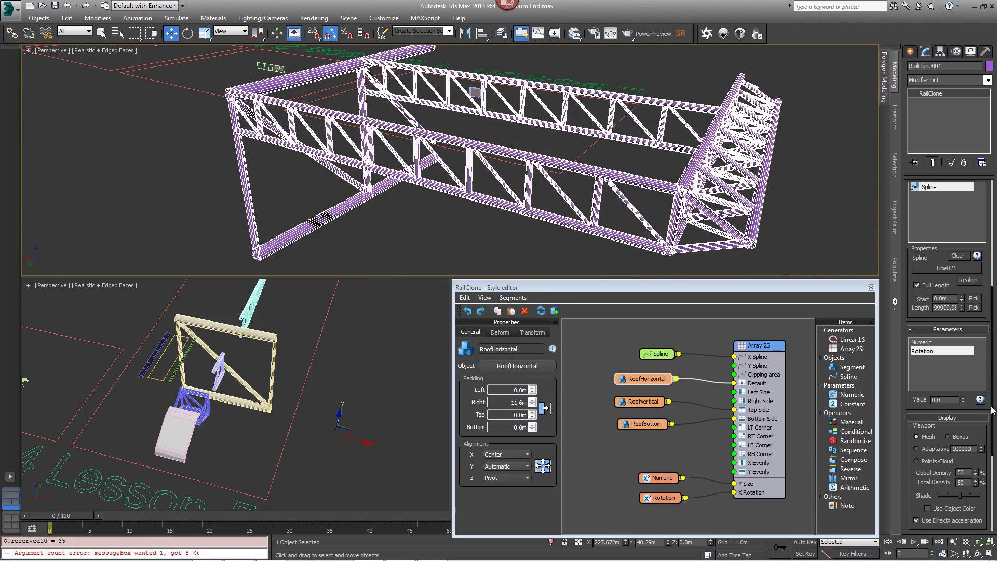
drag(962, 403, 923, 376)
text(15)
key(Return)
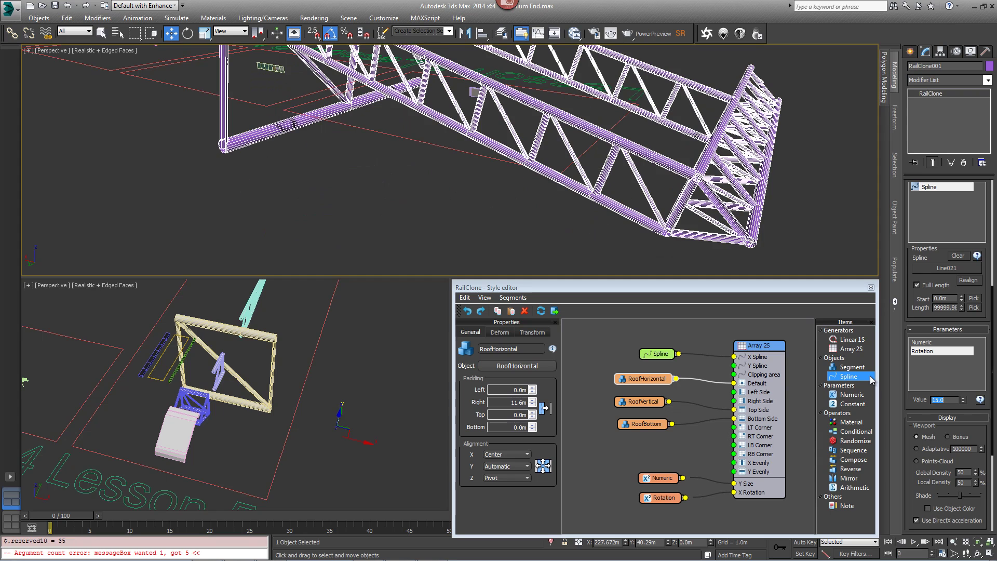
Step: Set the Numeric size parameter's value to 36 m
click(960, 342)
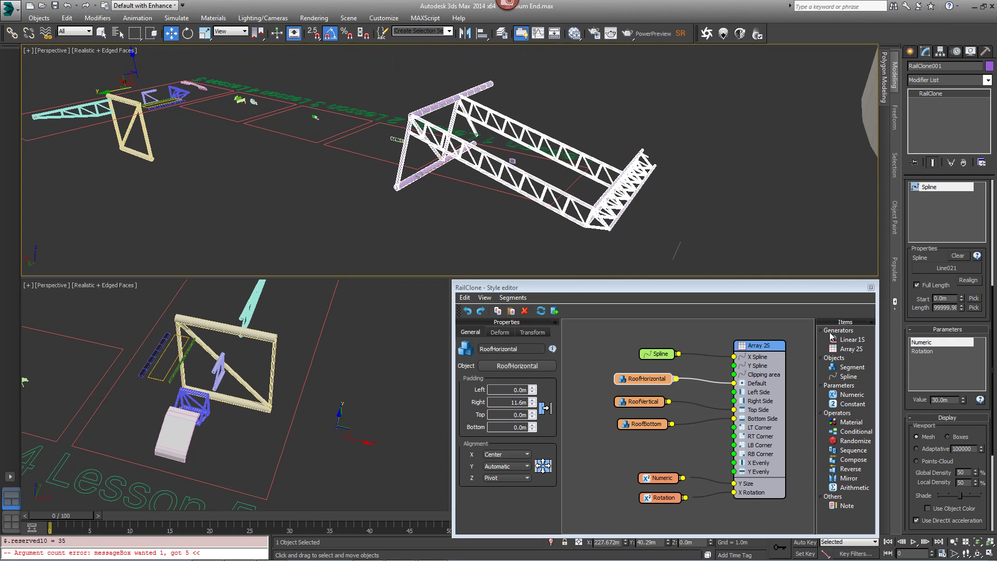
drag(961, 405, 867, 408)
key(Return)
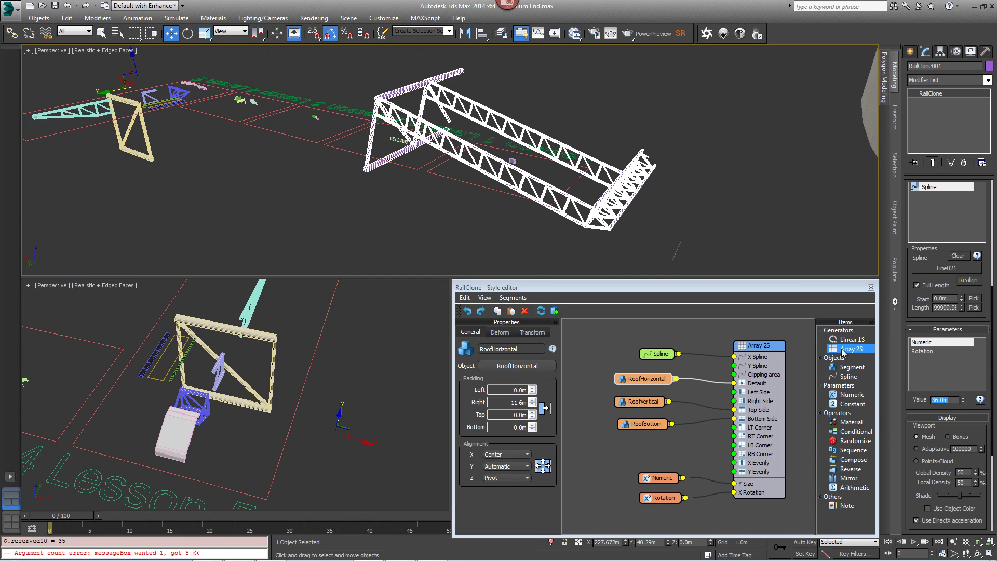
Step: Rearrange the segment nodes and duplicate the Array 2S generator with its connections
alt+middle_drag(571, 241, 315, 68)
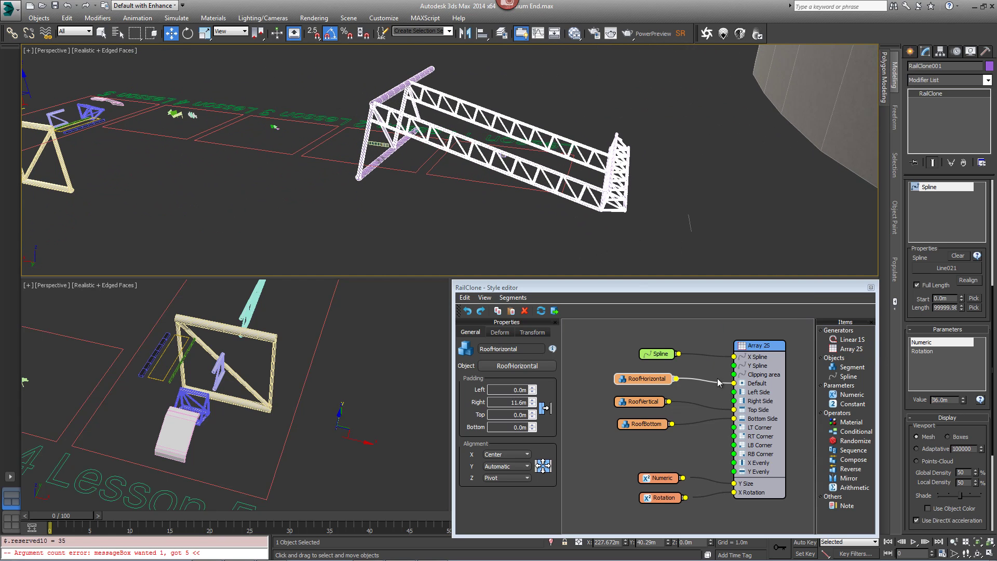
drag(659, 378, 642, 409)
scroll(681, 404, down, 2)
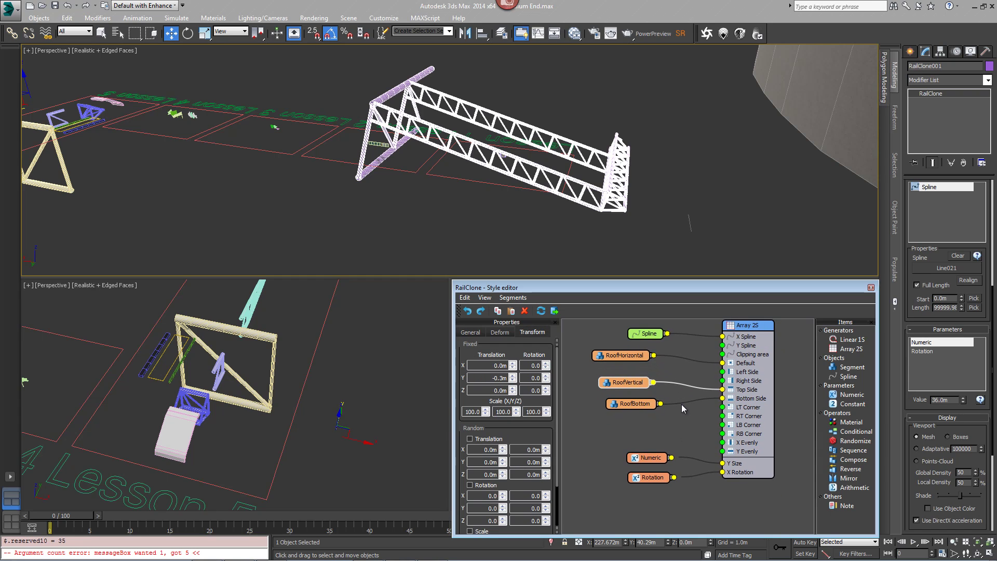
scroll(681, 405, down, 3)
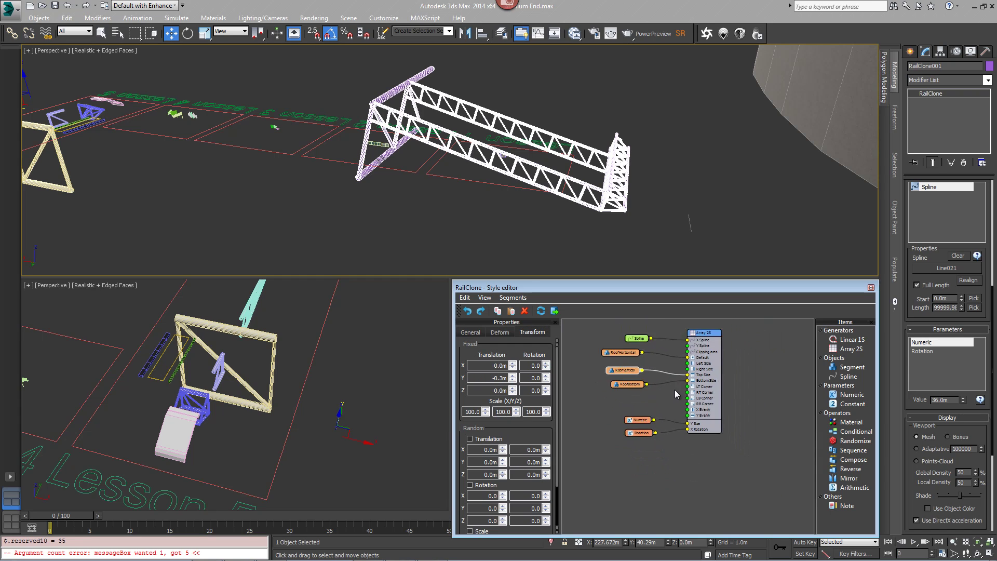
click(713, 337)
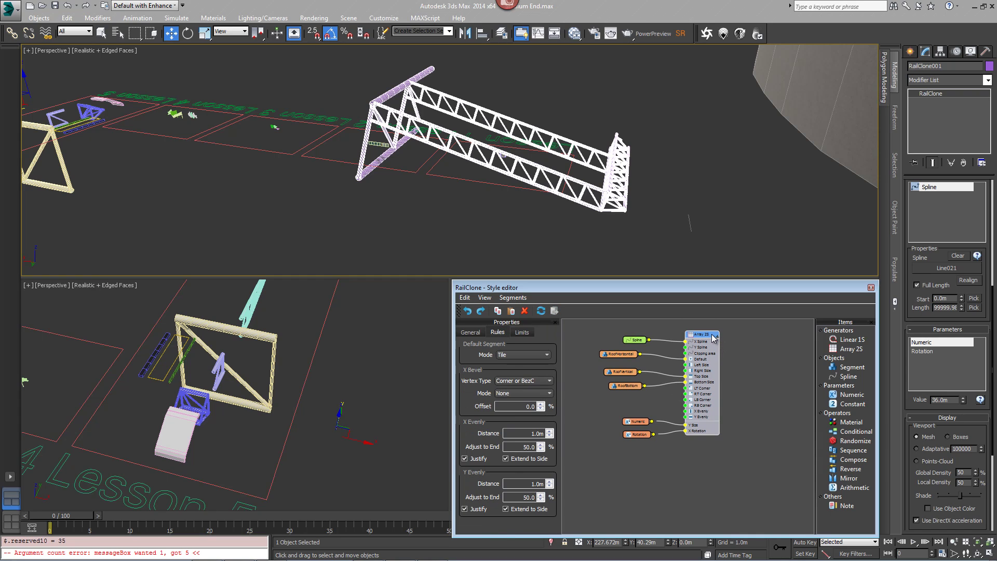
right_click(713, 337)
click(736, 339)
right_click(721, 466)
click(739, 482)
Step: Disconnect the Default, Top Side and Bottom Side segments from the copied Array 2S, and move the Numeric and Rotation nodes clear of it
middle_drag(712, 456, 694, 360)
drag(719, 373, 686, 372)
scroll(693, 395, up, 3)
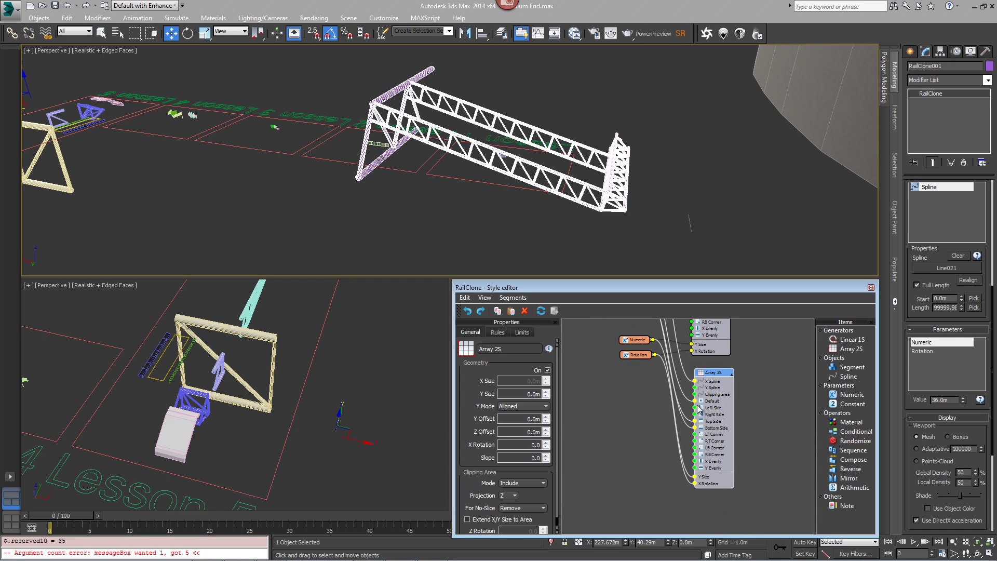
drag(695, 401, 710, 382)
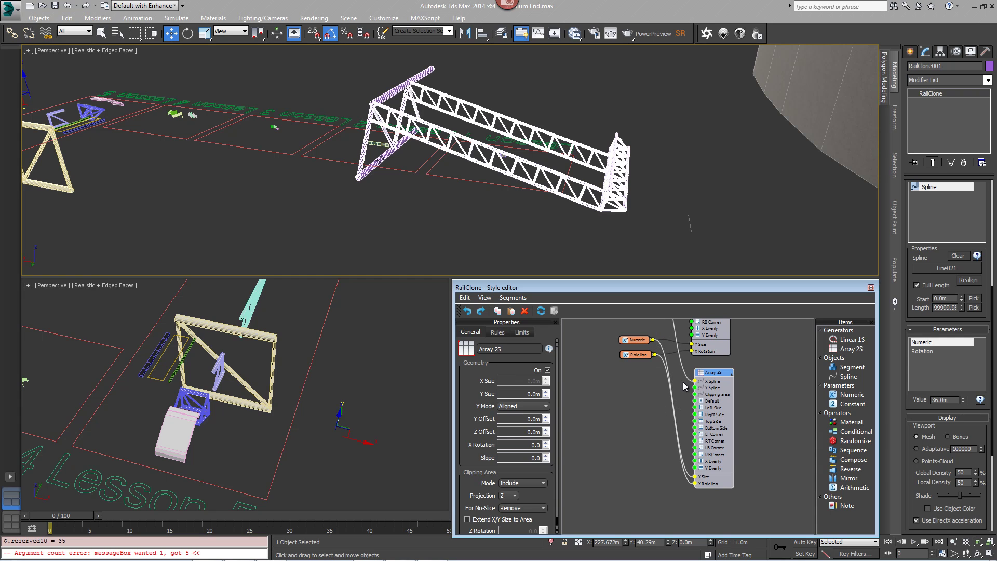
drag(640, 354, 575, 344)
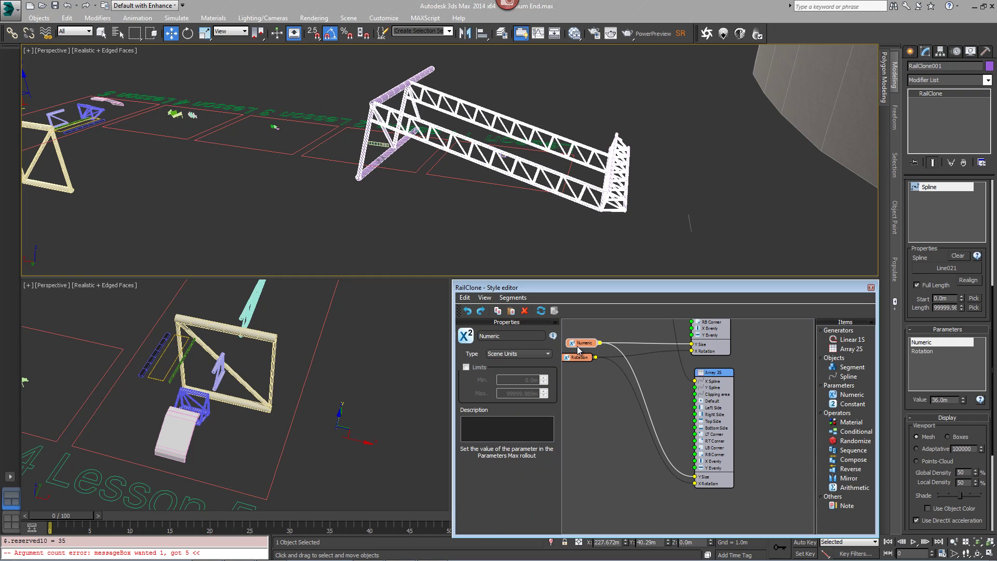
middle_drag(654, 394, 694, 416)
scroll(684, 385, down, 1)
middle_drag(683, 377, 685, 339)
Step: Add a Segment node using the RoofTop object and connect it to the second Array 2S's Top Side input
drag(848, 368, 650, 405)
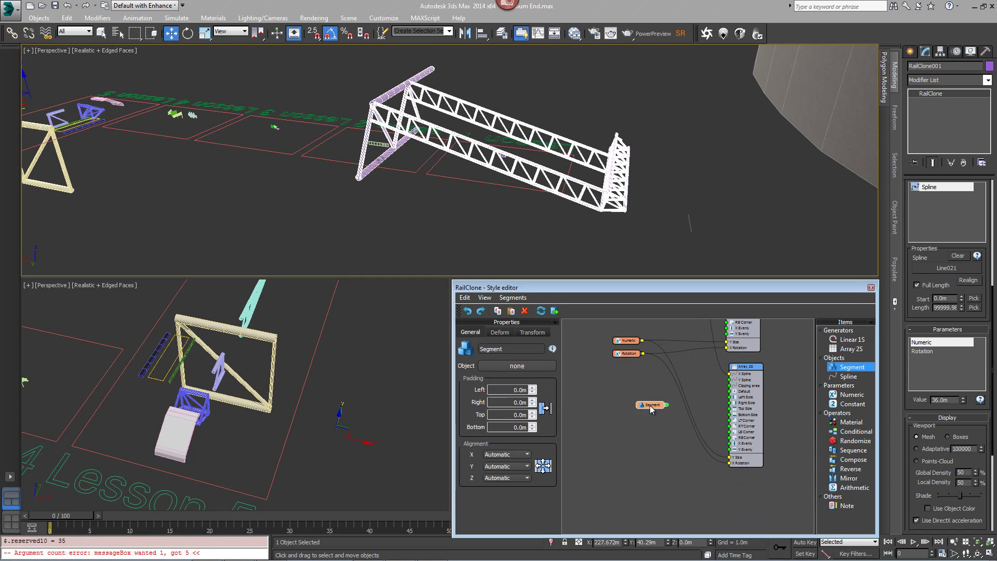
click(516, 367)
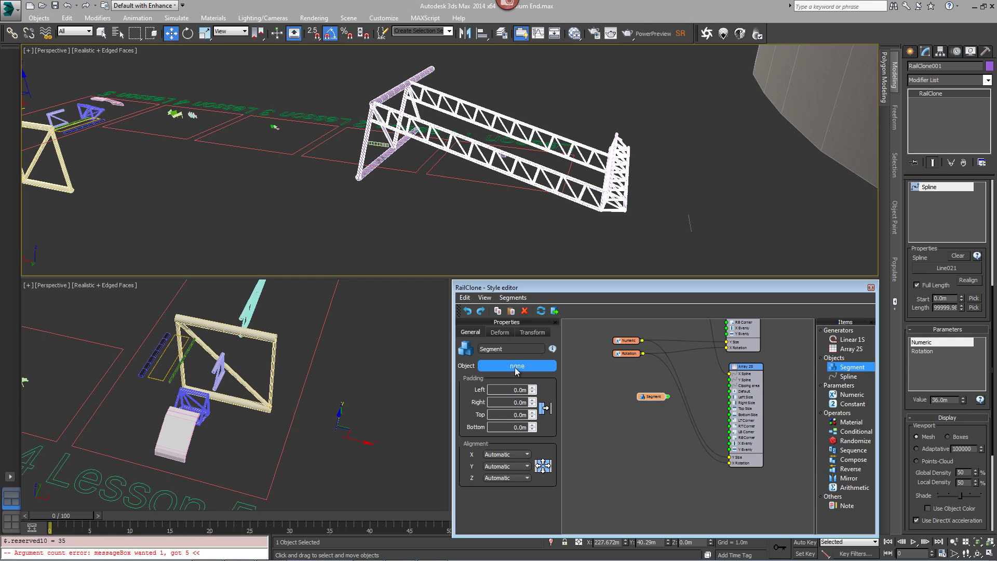
click(253, 308)
drag(647, 395, 731, 411)
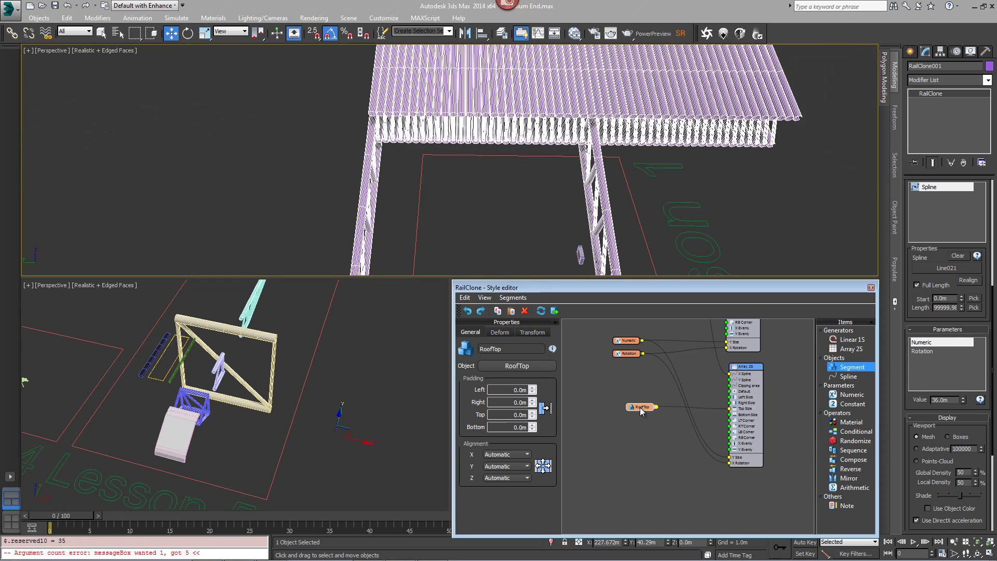
Step: Set the RoofTop segment's X alignment to Center and its right padding to 11.579 m
click(640, 406)
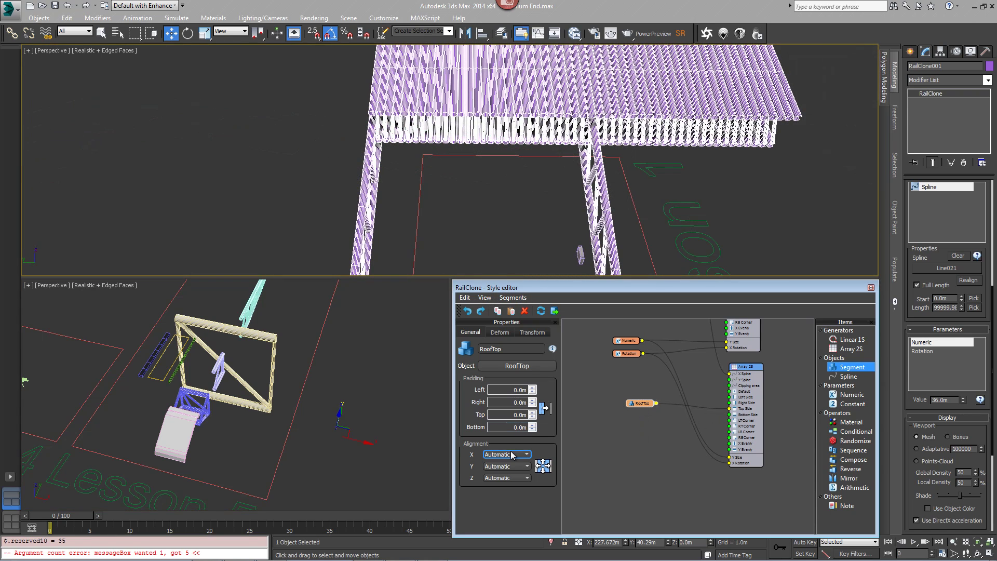
click(507, 466)
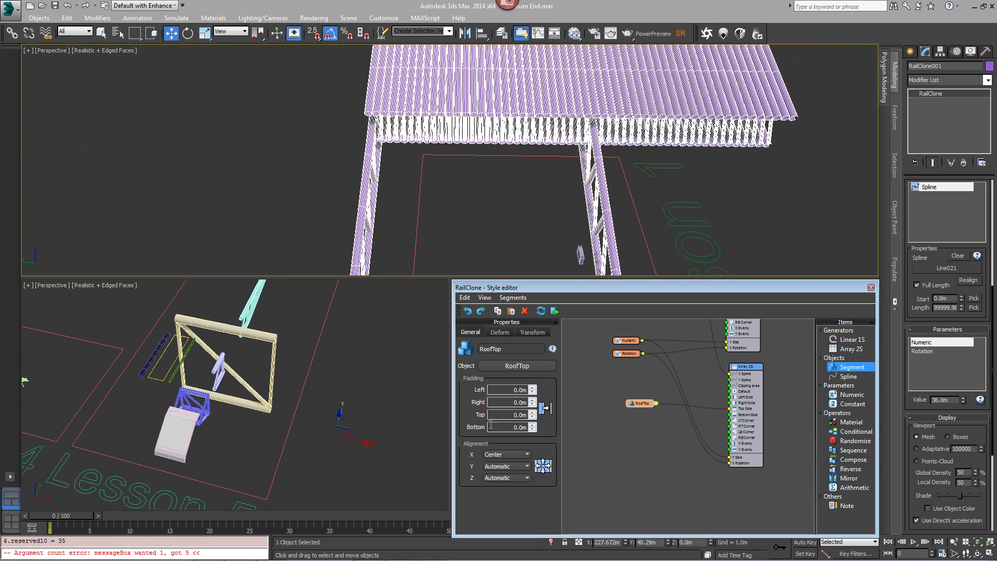
text(11.579)
key(Return)
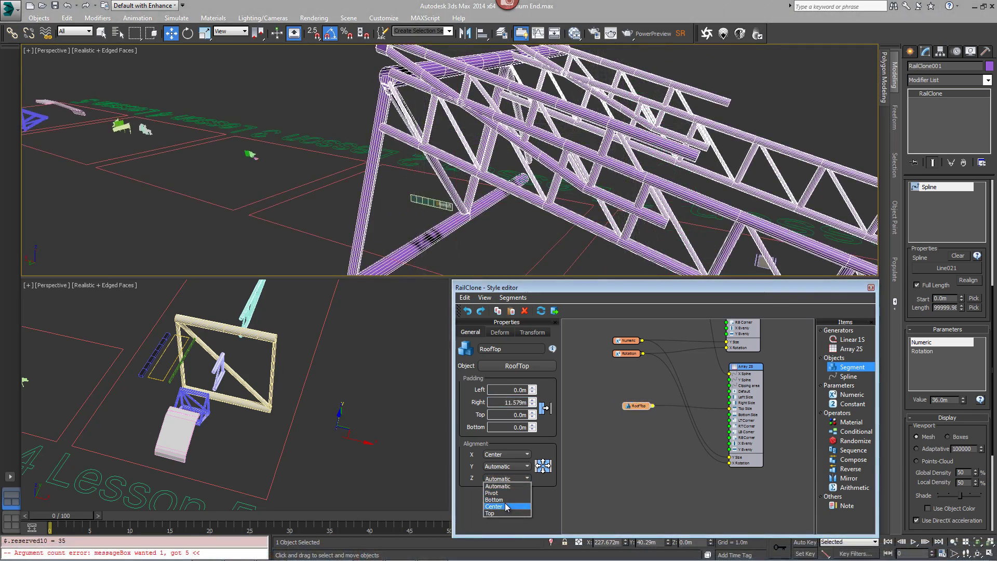
Step: Align the RoofTop segment to Center on Z and Bottom on Y
click(505, 506)
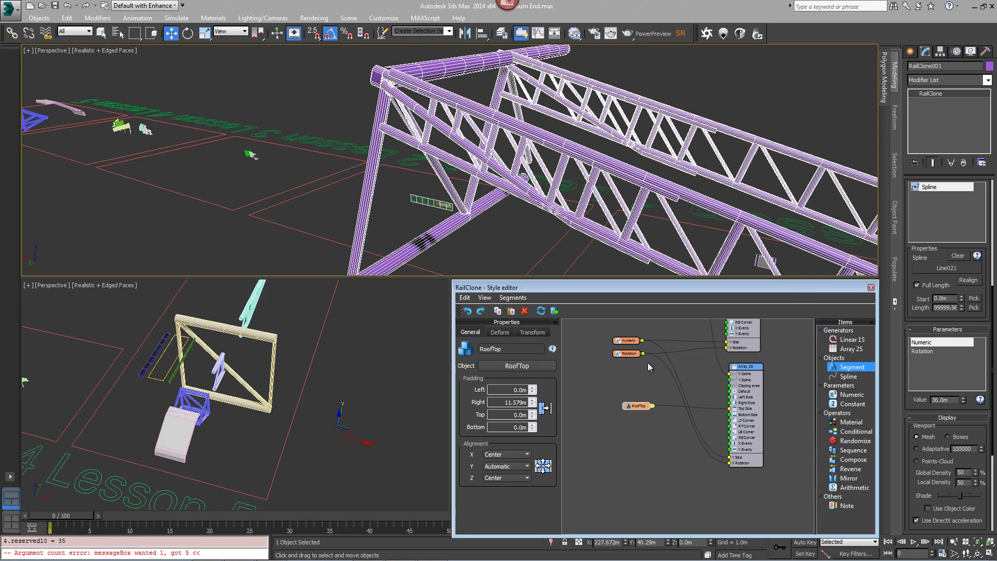
drag(637, 406, 634, 406)
click(500, 466)
click(499, 492)
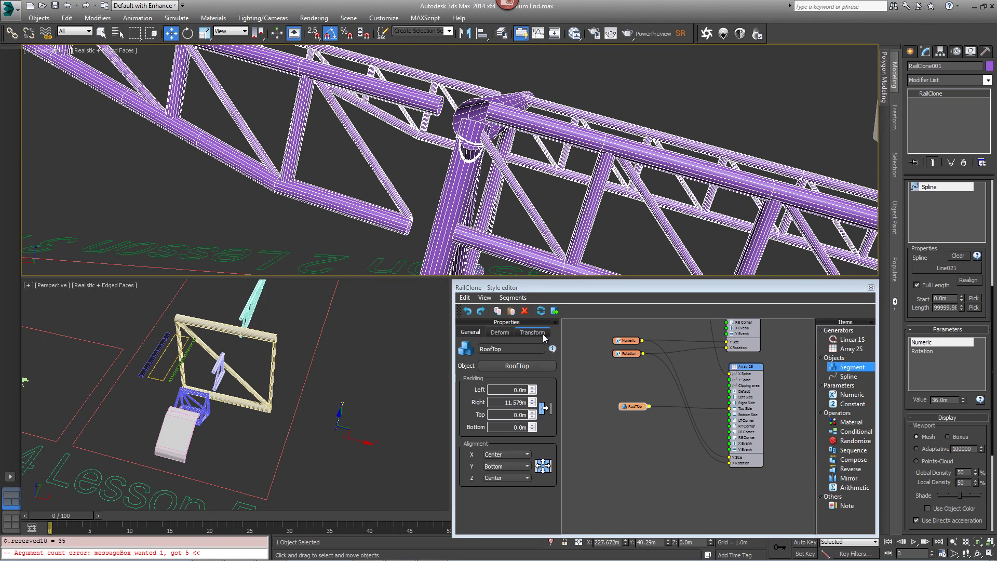
Step: Set the RoofTop segment's fixed Z translation to 0.062 m
click(535, 333)
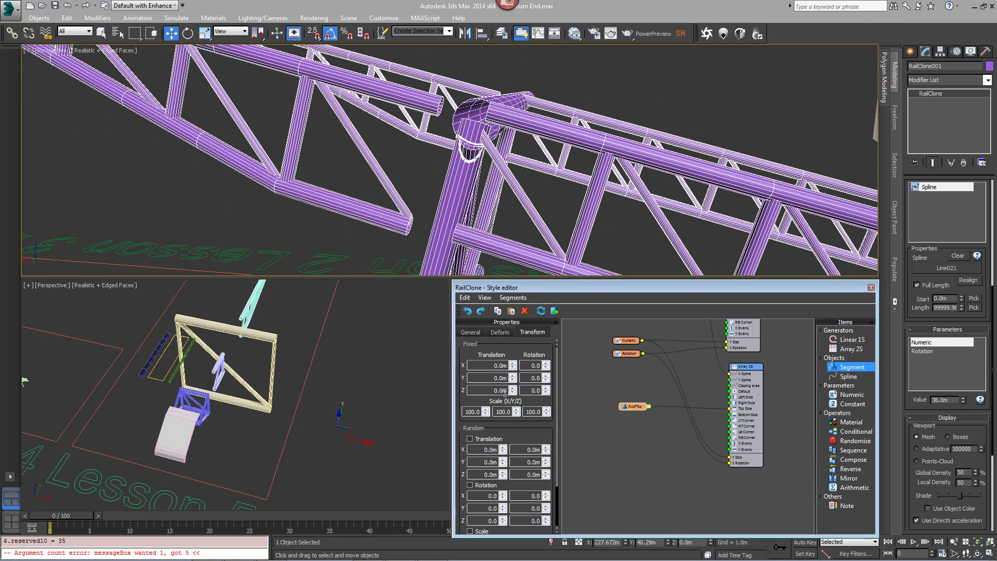
drag(512, 390, 487, 284)
key(Return)
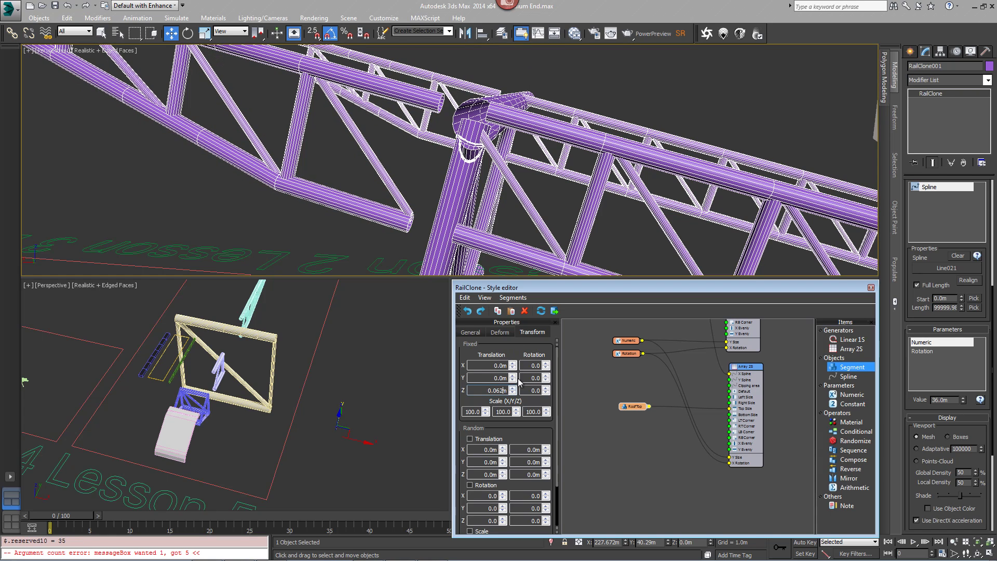
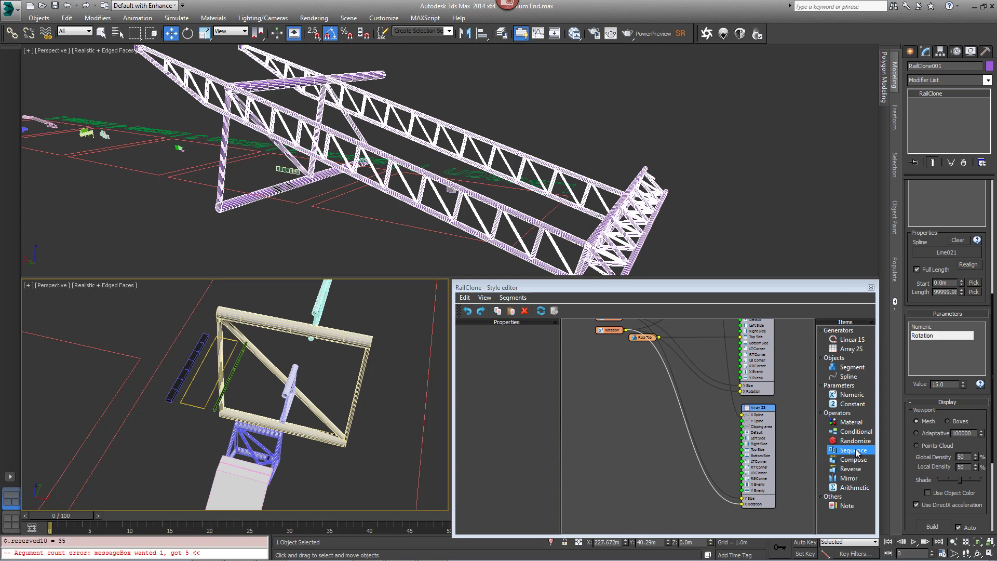
Step: Add a Sequence operator and three Segment nodes beside the third Array 2S generator
drag(857, 455, 661, 418)
drag(852, 367, 602, 407)
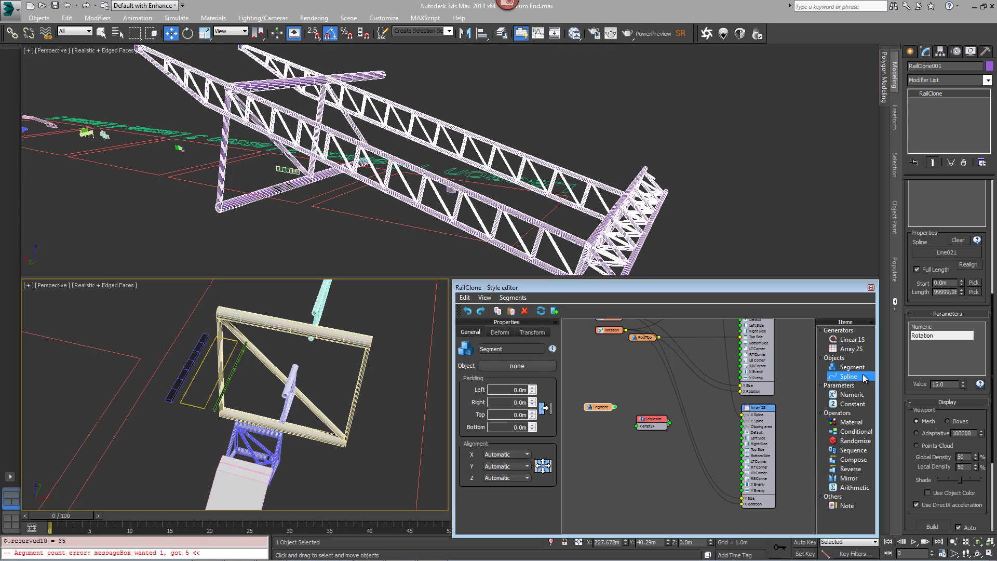
drag(852, 367, 598, 420)
drag(852, 367, 601, 430)
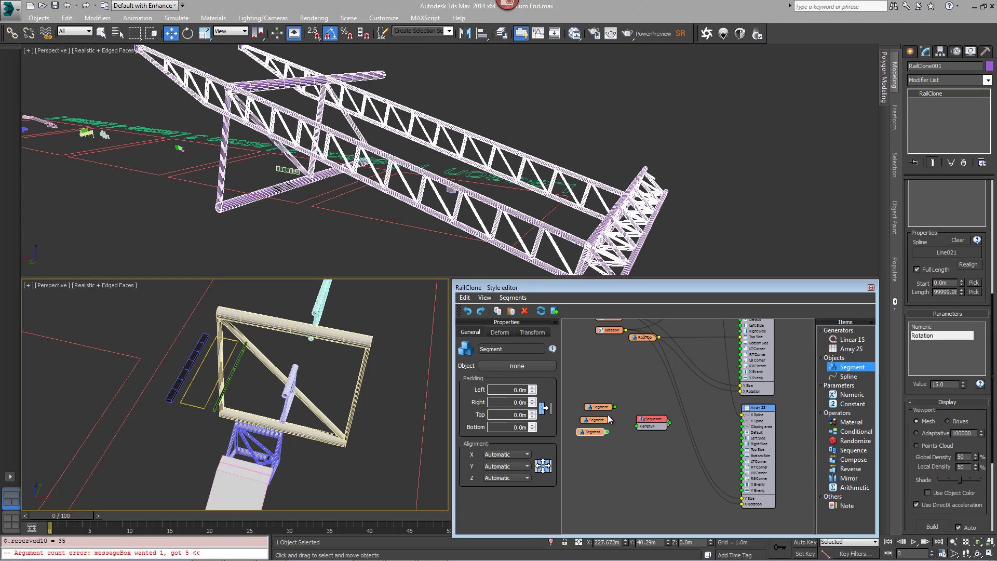
Step: Assign the FacadeFrame, FacadeGlass and FacadeBar scene objects to the three new Segment nodes
click(505, 365)
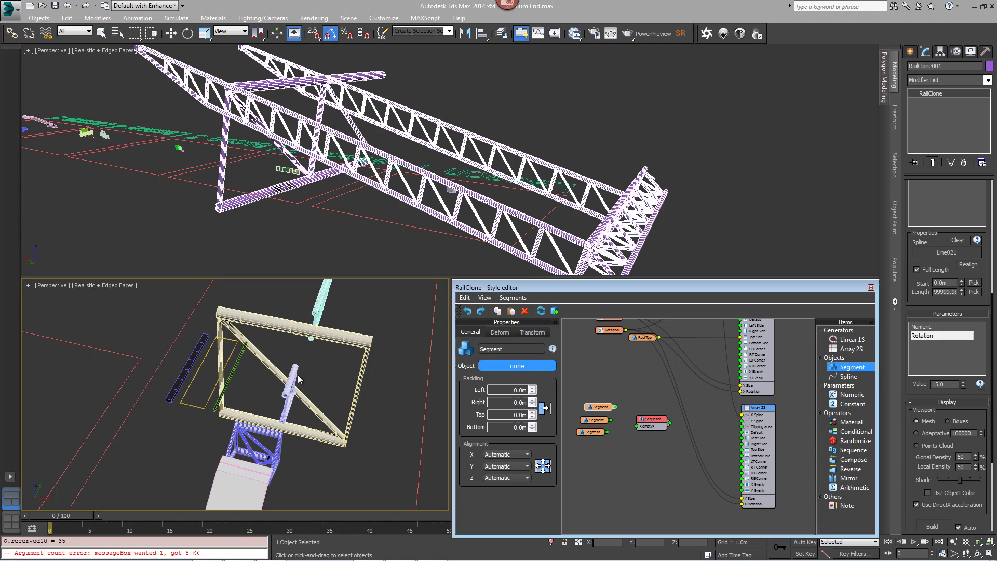
click(185, 368)
click(595, 420)
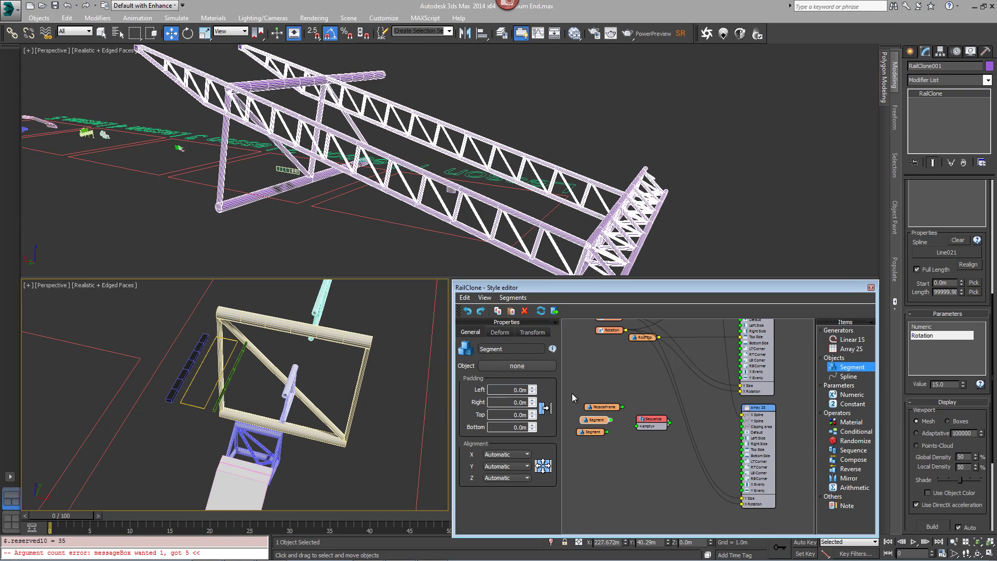
click(533, 367)
click(195, 390)
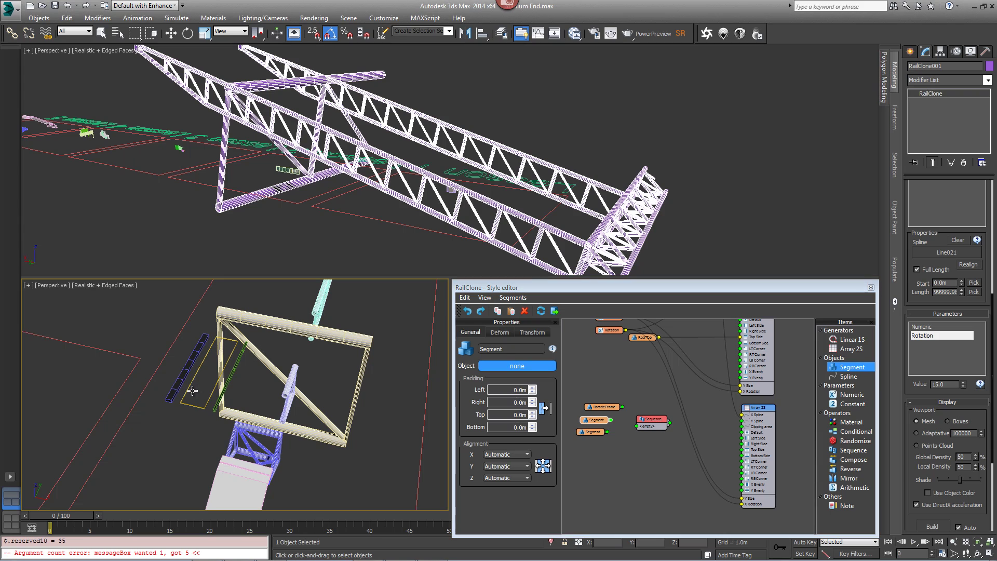
click(601, 431)
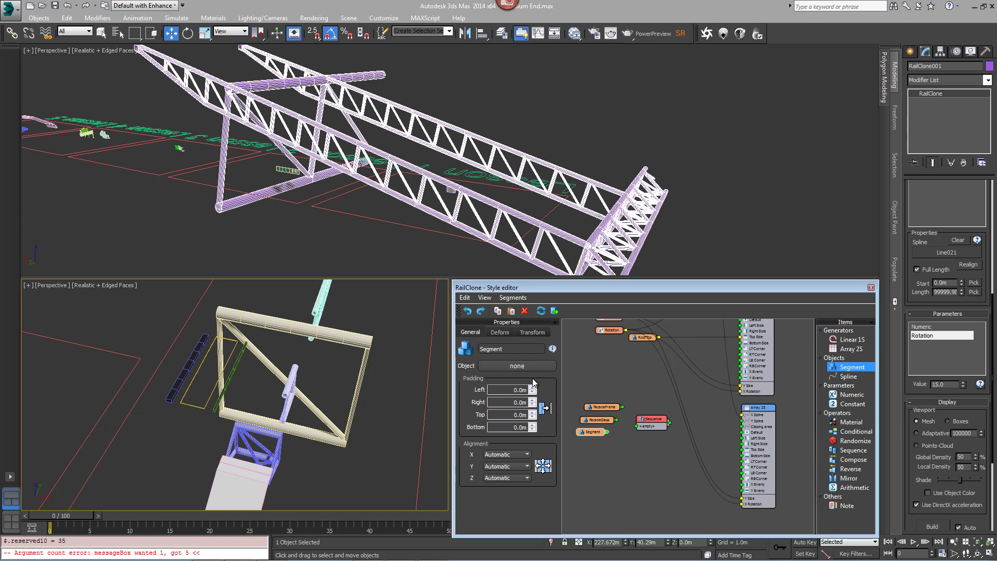
click(530, 370)
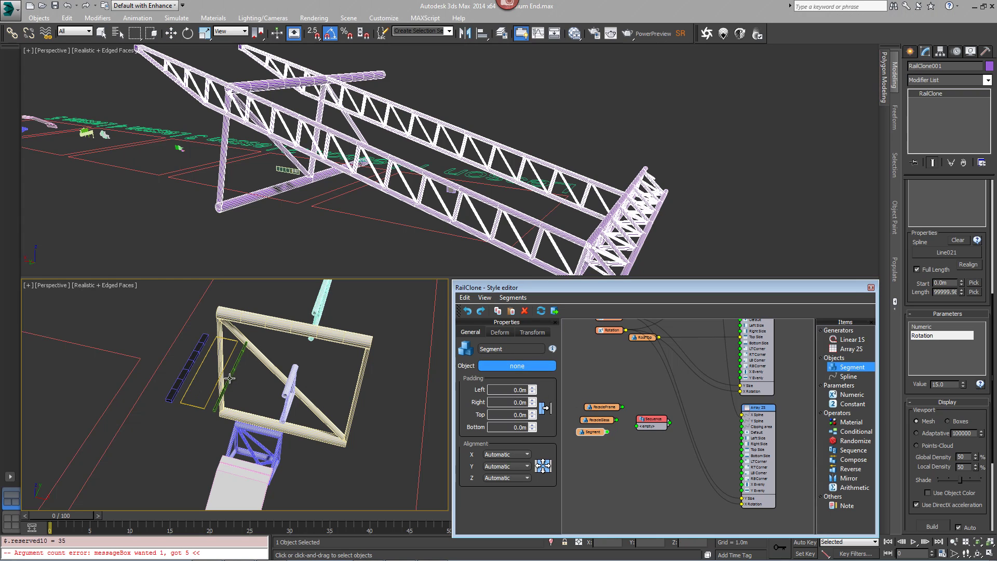
click(230, 378)
click(614, 431)
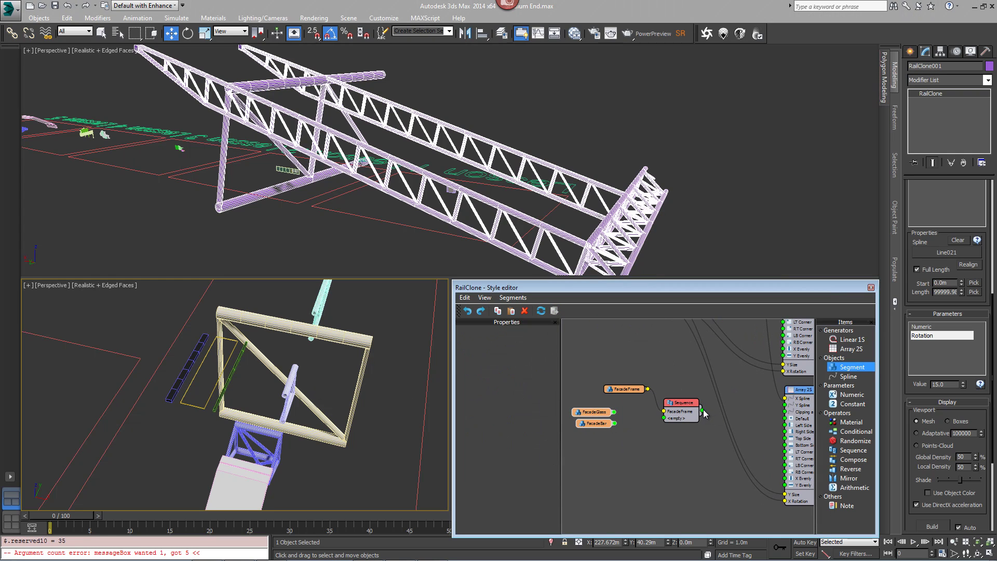
Step: Connect the Sequence fed by FacadeFrame to the third Array 2S's Default input and inspect the generated roof surface
drag(704, 410, 785, 419)
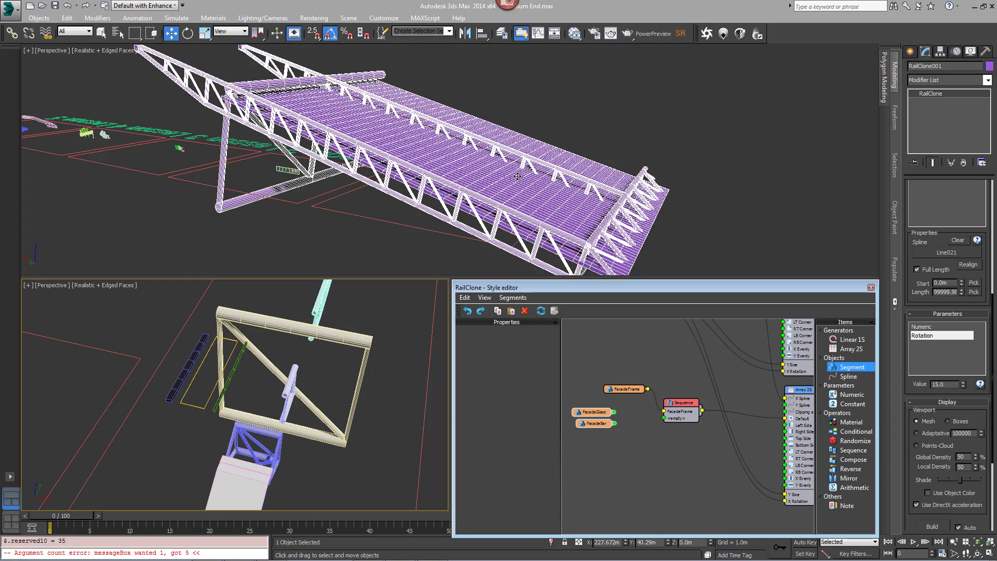
scroll(518, 176, up, 6)
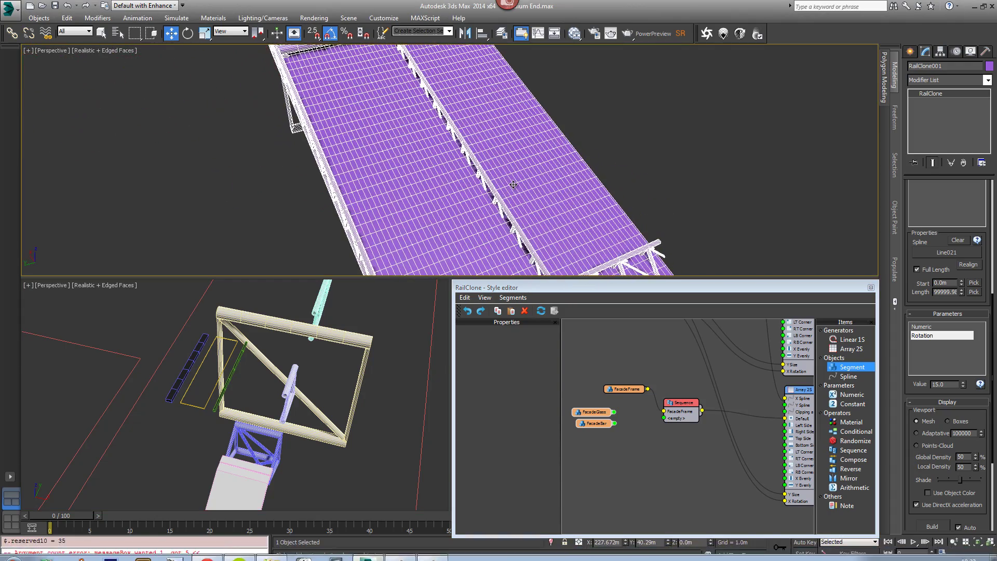
alt+middle_drag(515, 181, 570, 116)
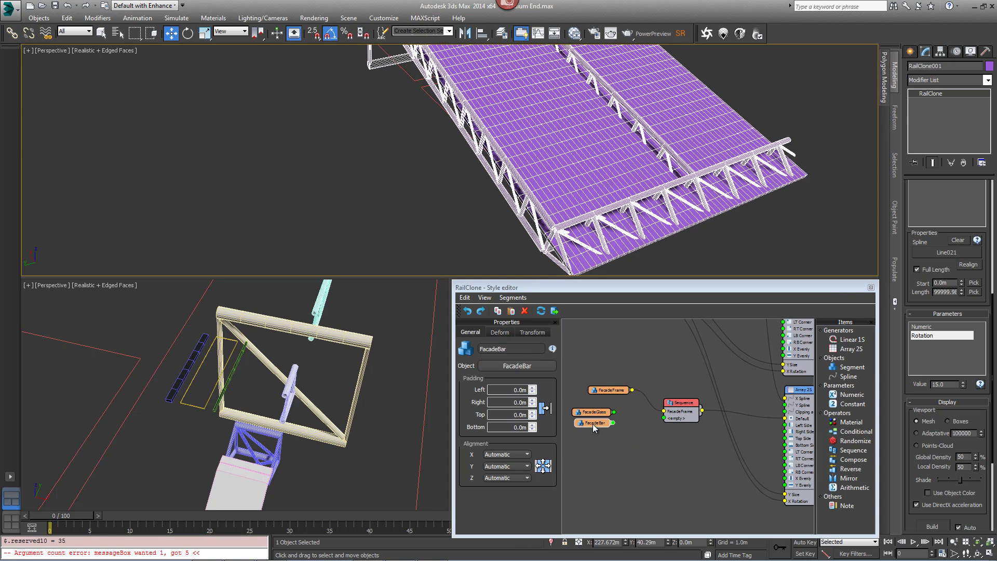
Step: Combine FacadeGlass and FacadeBar in a new Compose operator and connect it to the Sequence's second input
drag(598, 454, 581, 413)
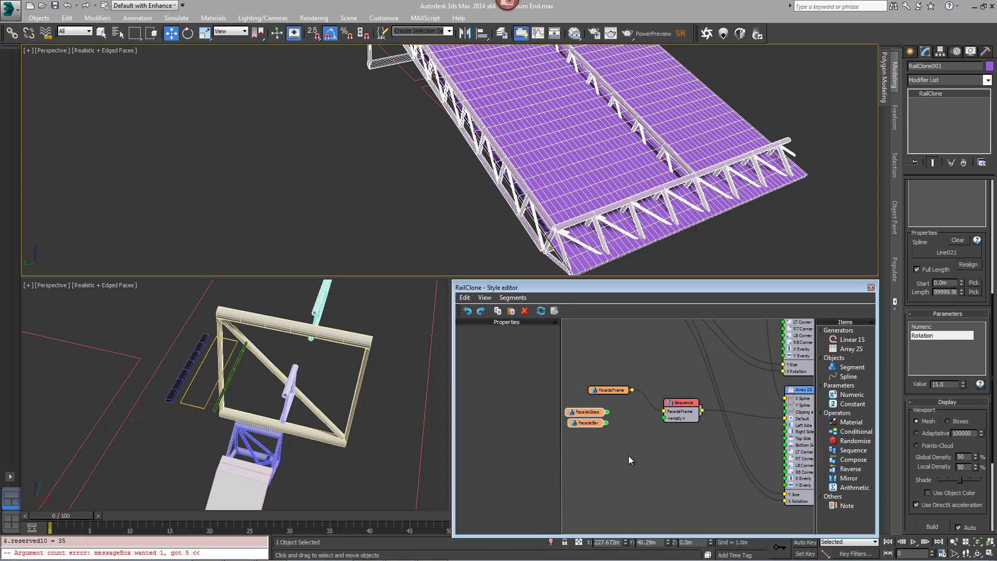
drag(852, 459, 626, 419)
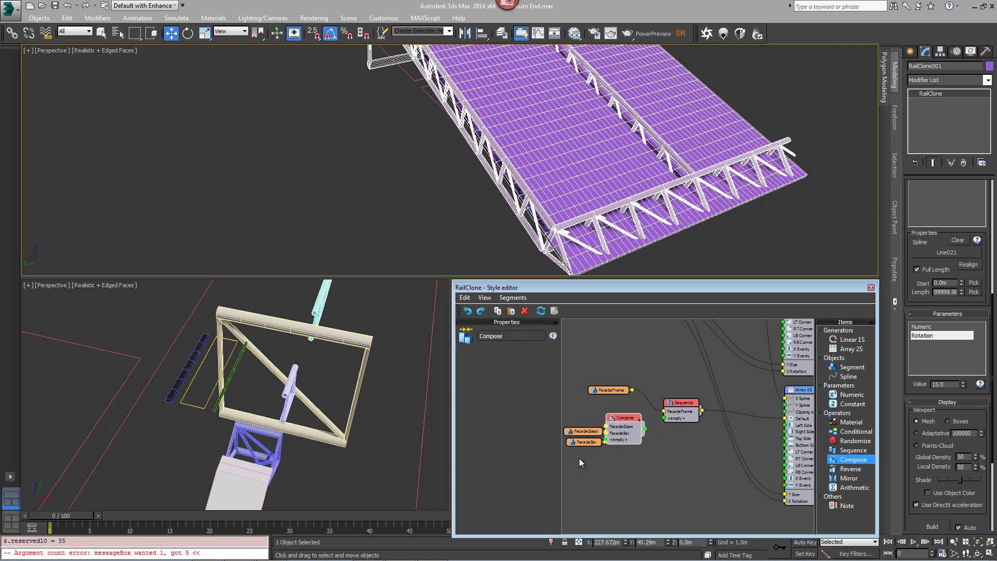
drag(580, 459, 573, 434)
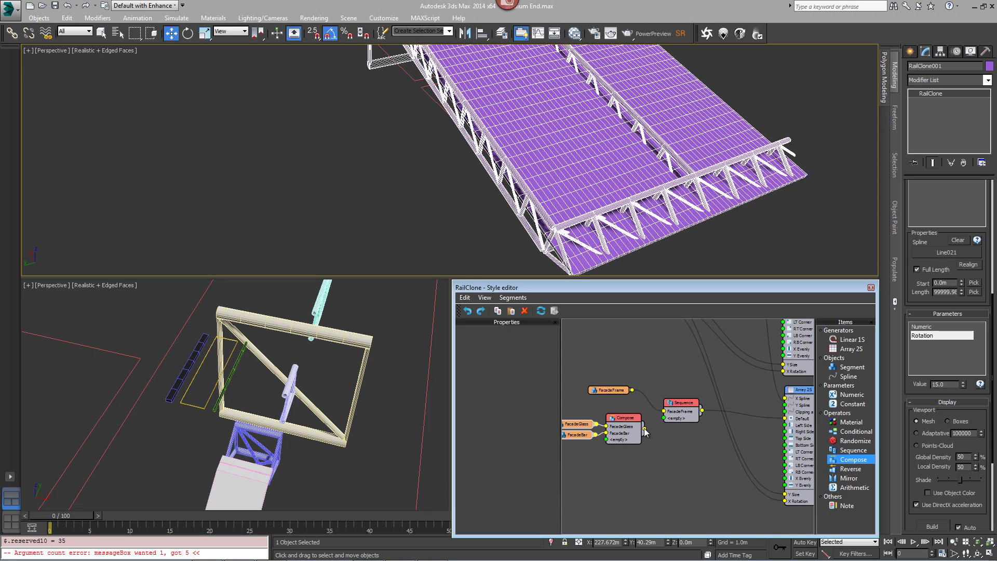
drag(645, 430, 666, 424)
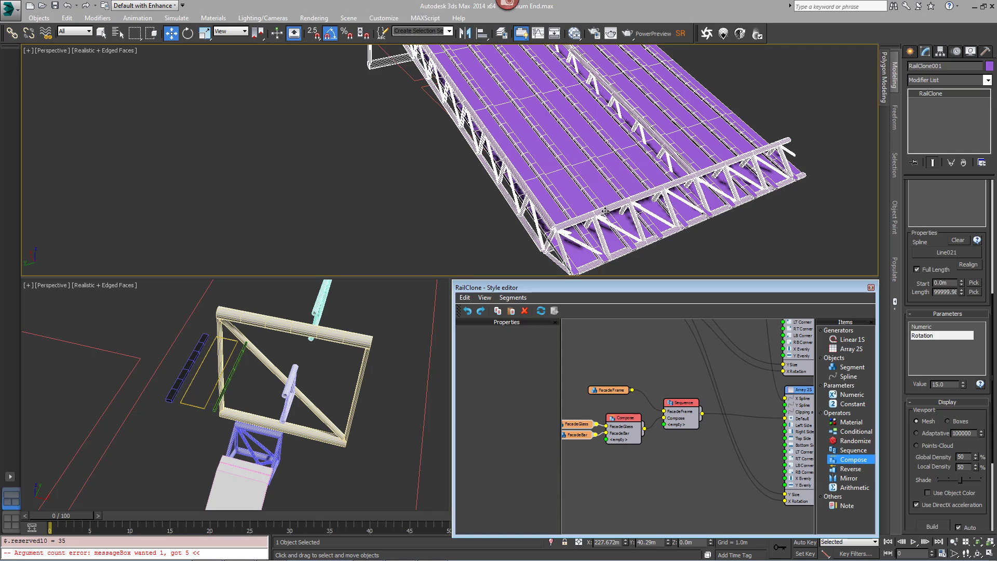
alt+middle_drag(605, 211, 556, 212)
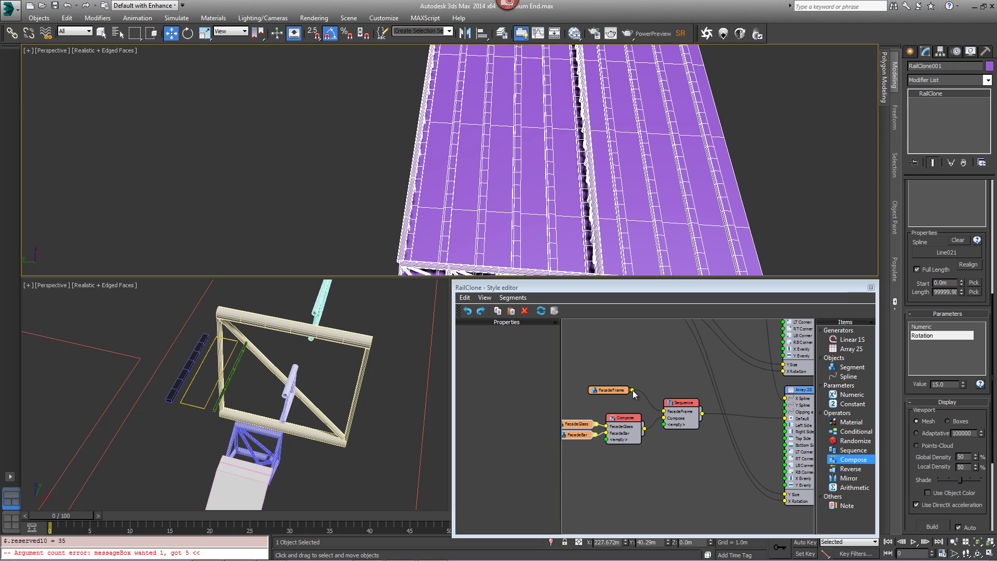
Step: Connect FacadeFrame to the Sequence's third input and set the Sequence's Compose counter to 5
drag(634, 391, 665, 427)
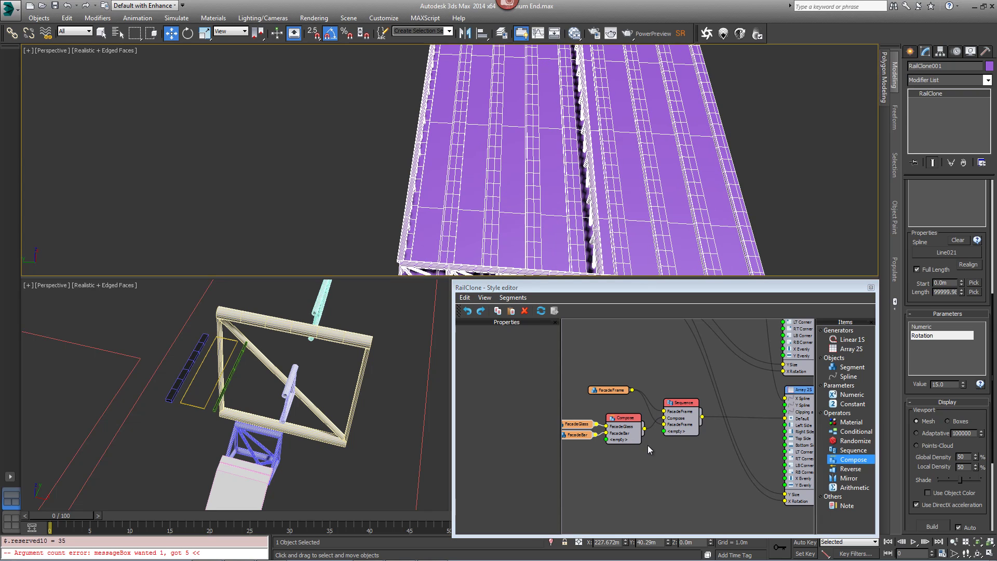
click(682, 408)
drag(682, 408, 687, 410)
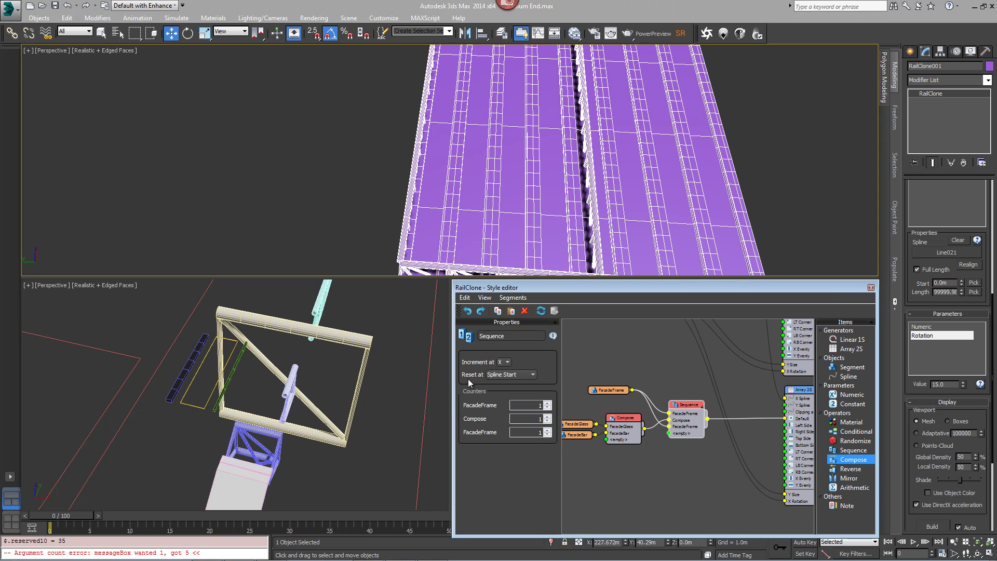
click(547, 416)
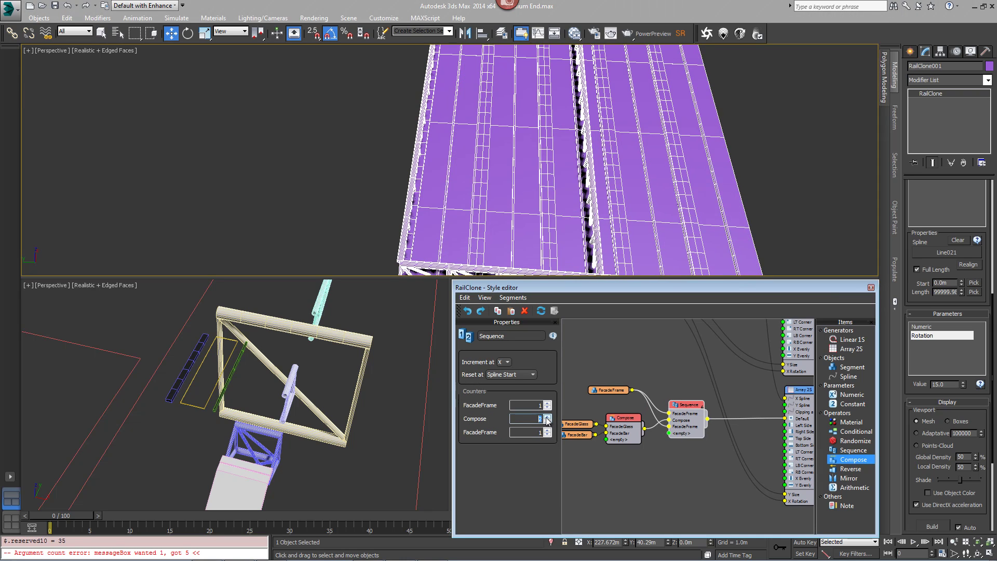
click(547, 416)
click(548, 417)
click(548, 417)
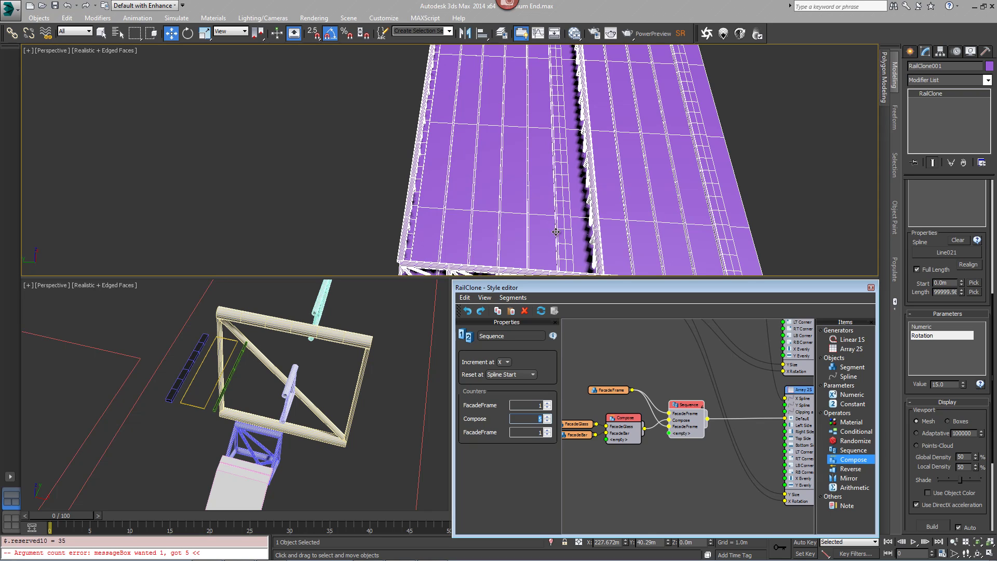
Step: Connect FacadeGlass to the Sequence, move it ahead of the last FacadeFrame entry, and reposition the Compose and facade segment nodes
drag(583, 426, 671, 436)
click(697, 437)
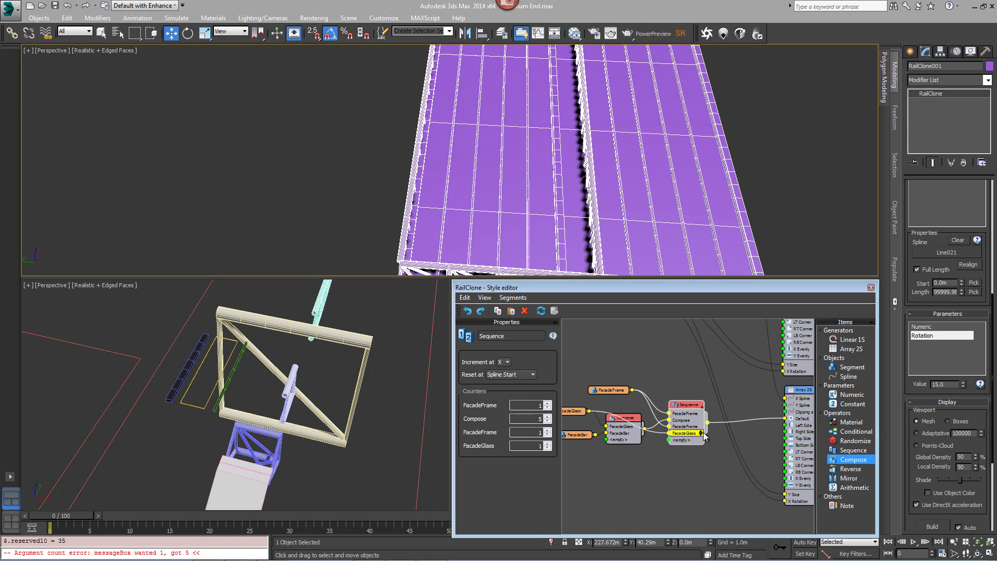
click(701, 433)
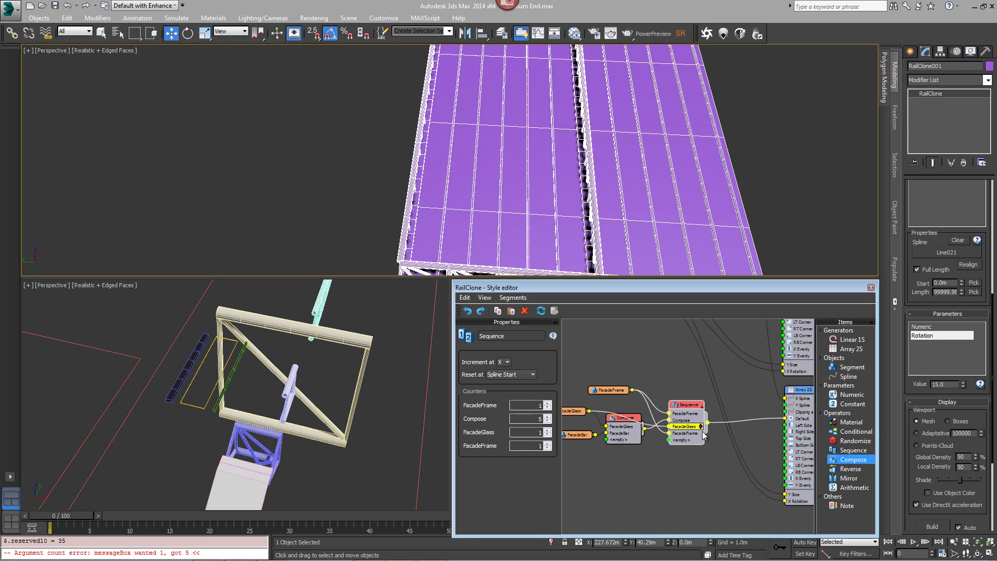
alt+middle_drag(633, 243, 404, 229)
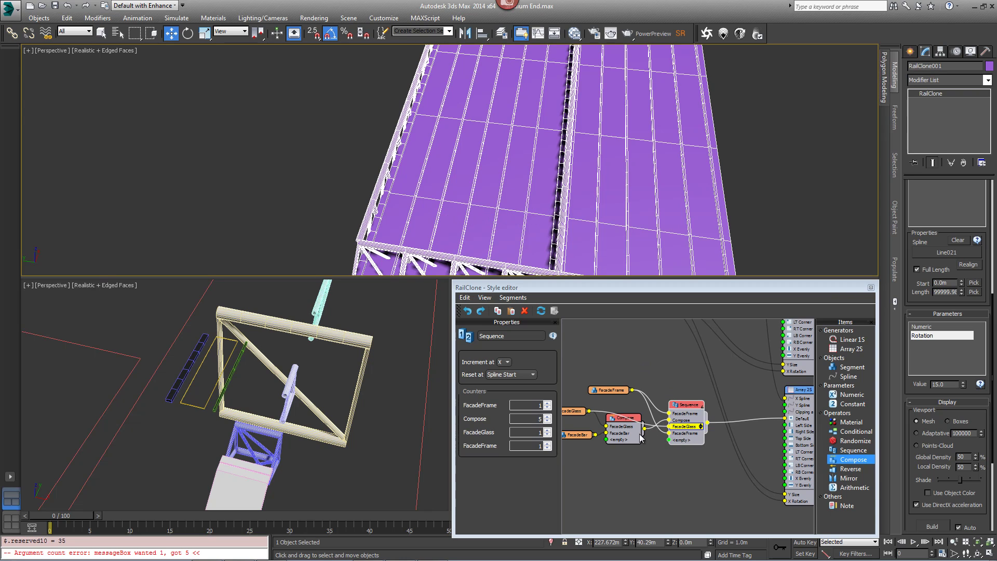
drag(629, 425, 575, 427)
ctrl+click(570, 409)
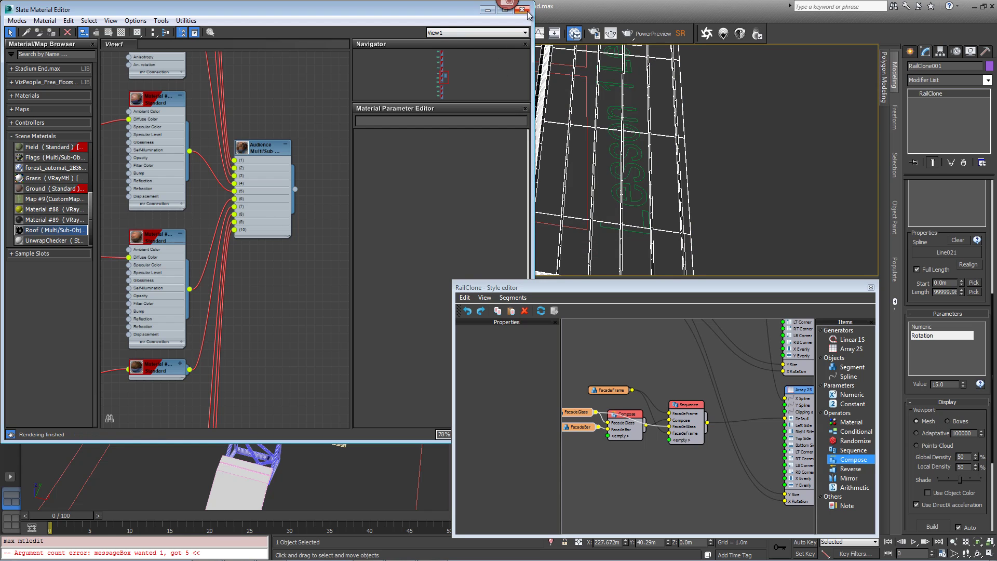
Step: Apply the Roof material to the RailClone object, close the Slate Material Editor and turn off edged faces in the upper perspective view
click(523, 10)
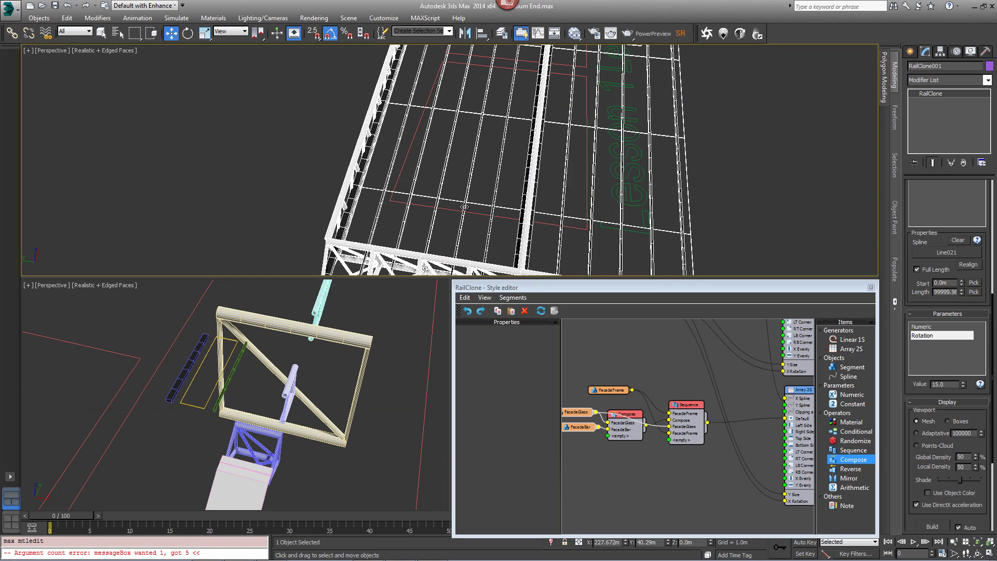
key(F4)
alt+middle_drag(387, 207, 568, 209)
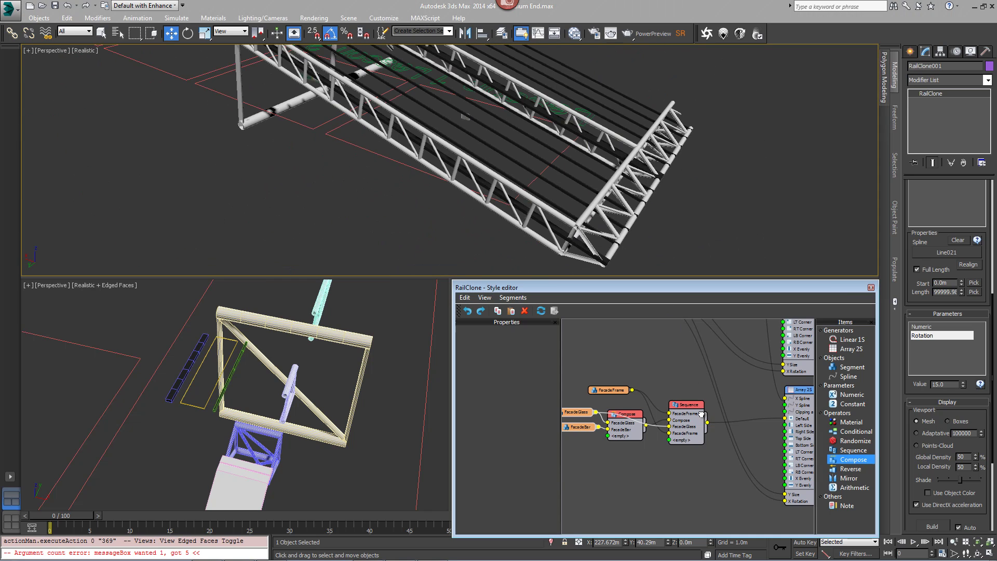
Step: Set the third Array 2S generator's Z Offset to 1.64 m to raise the facade panels above the trusses
middle_drag(803, 394, 753, 384)
click(753, 383)
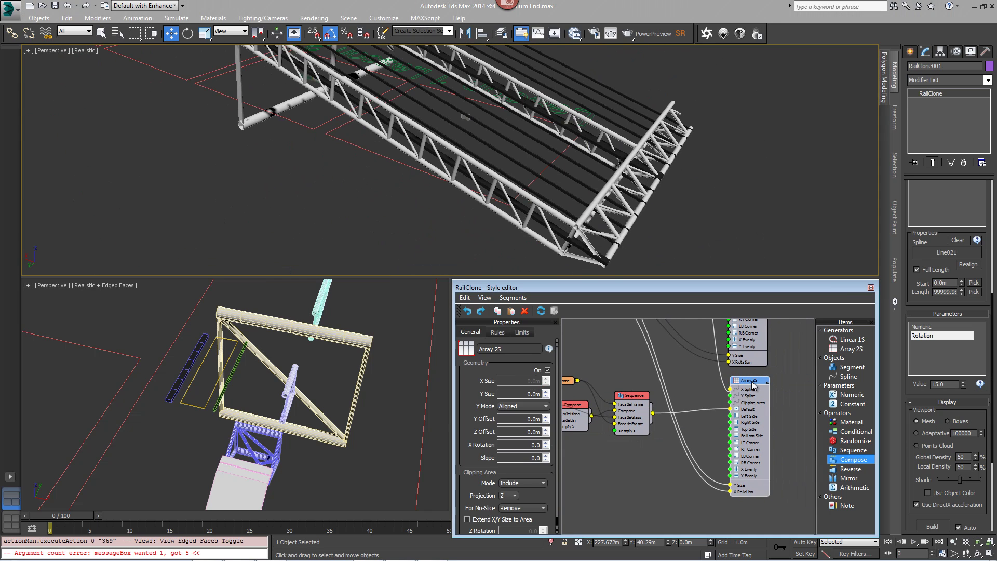
drag(752, 382, 752, 380)
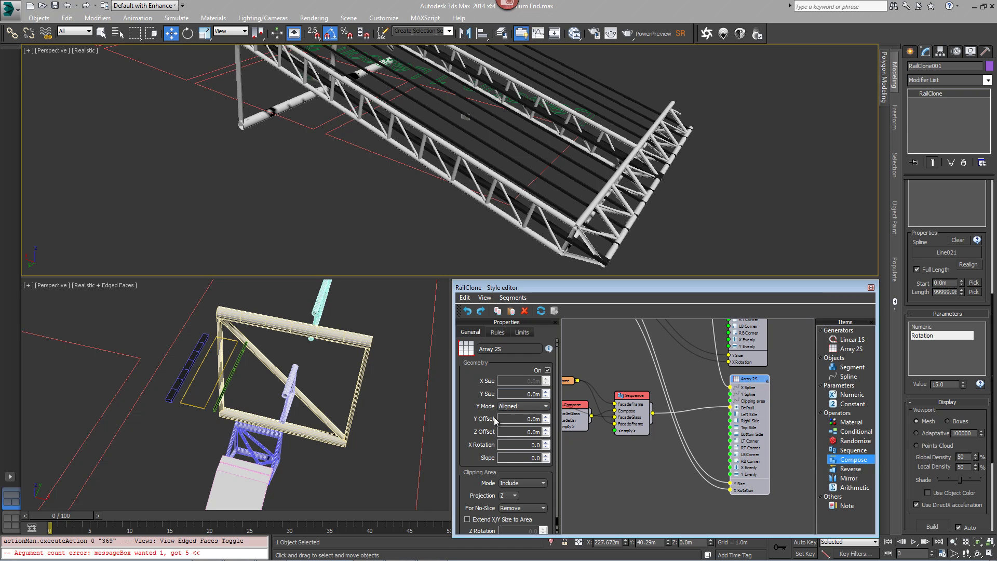
drag(546, 433, 620, 0)
drag(538, 432, 538, 431)
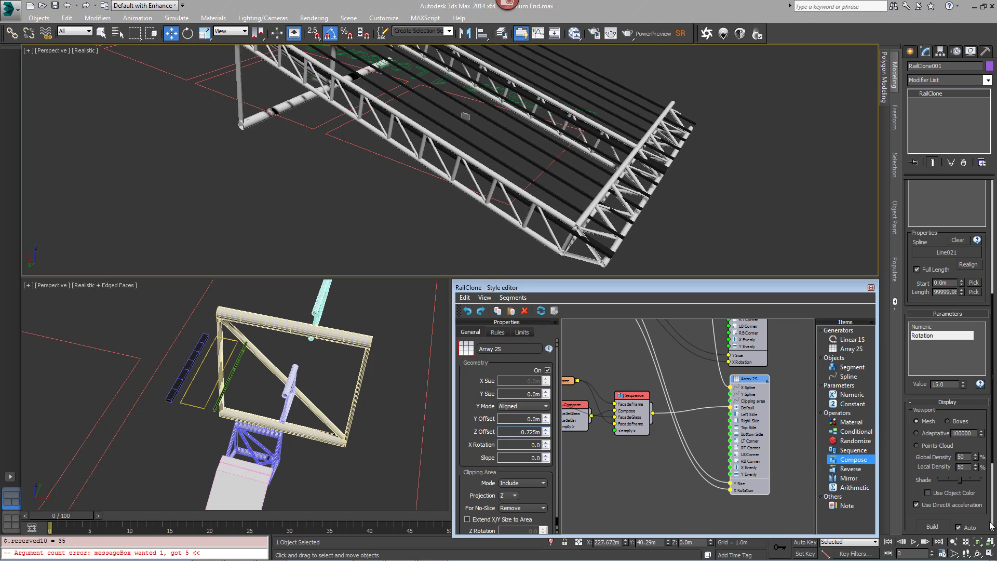
drag(466, 116, 465, 117)
drag(561, 239, 561, 241)
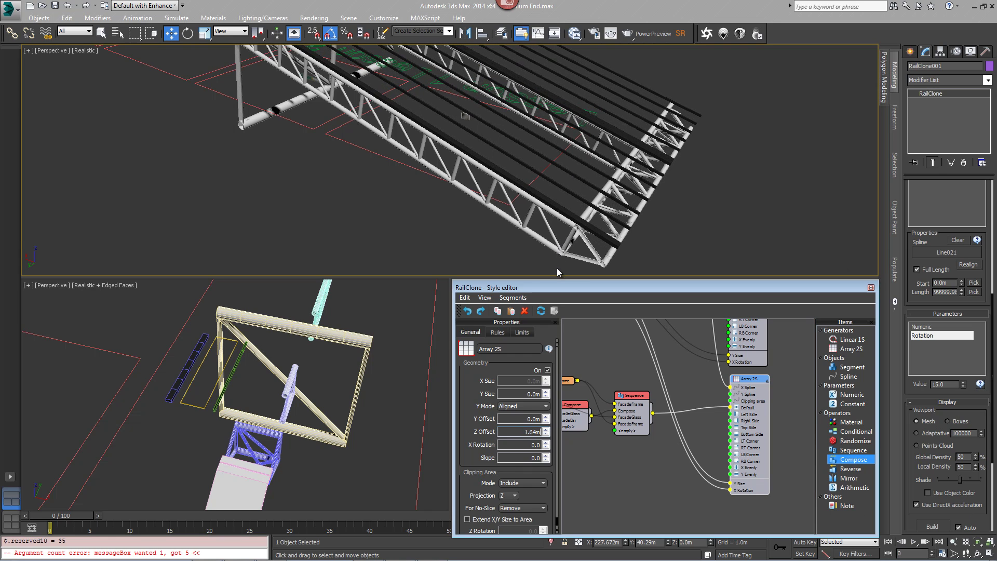
Step: Examine how the facade panels sit on the trusses along the roof's full length and at its overhanging end
alt+middle_drag(541, 192, 653, 170)
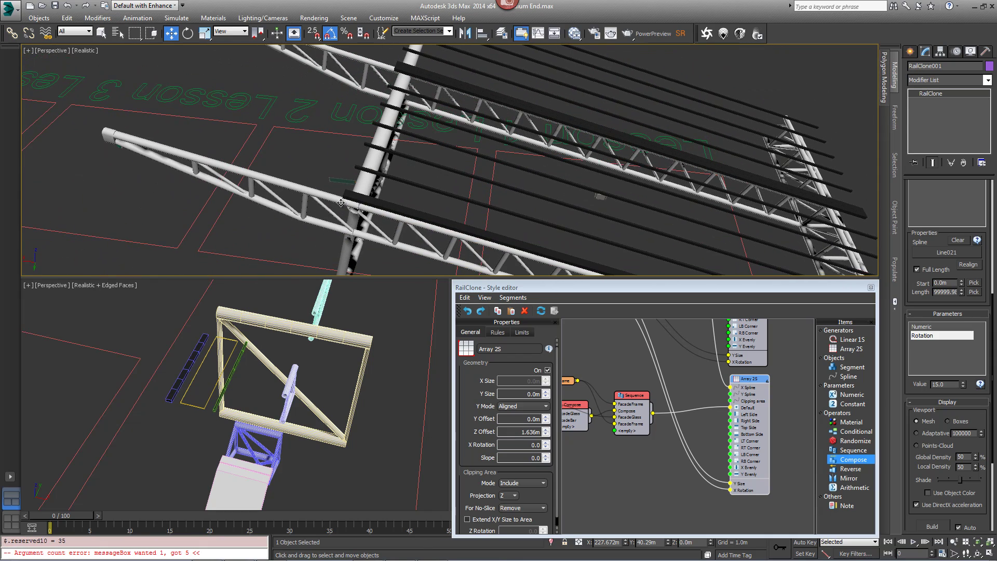
middle_drag(395, 123, 411, 164)
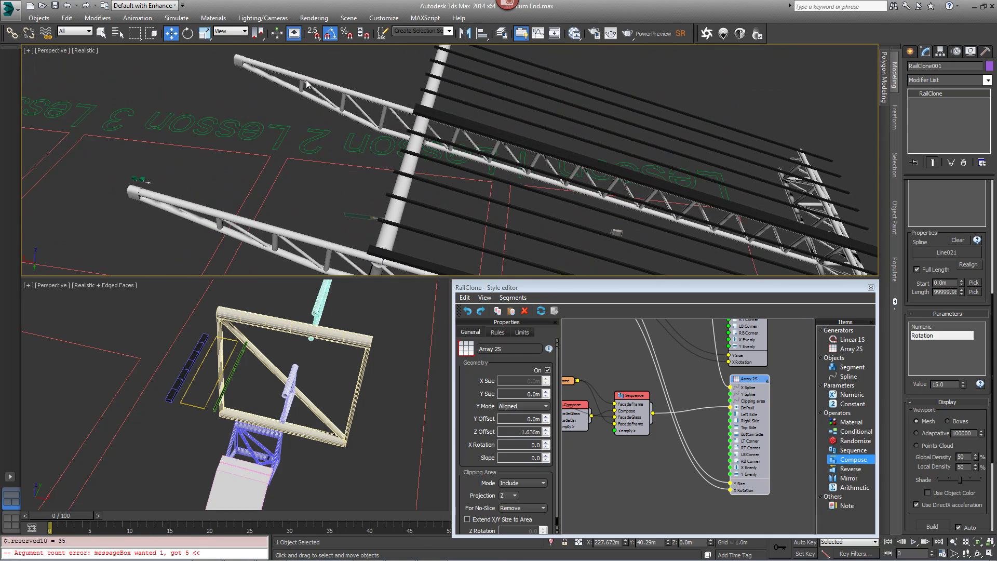
alt+middle_drag(421, 198, 359, 122)
scroll(359, 121, down, 4)
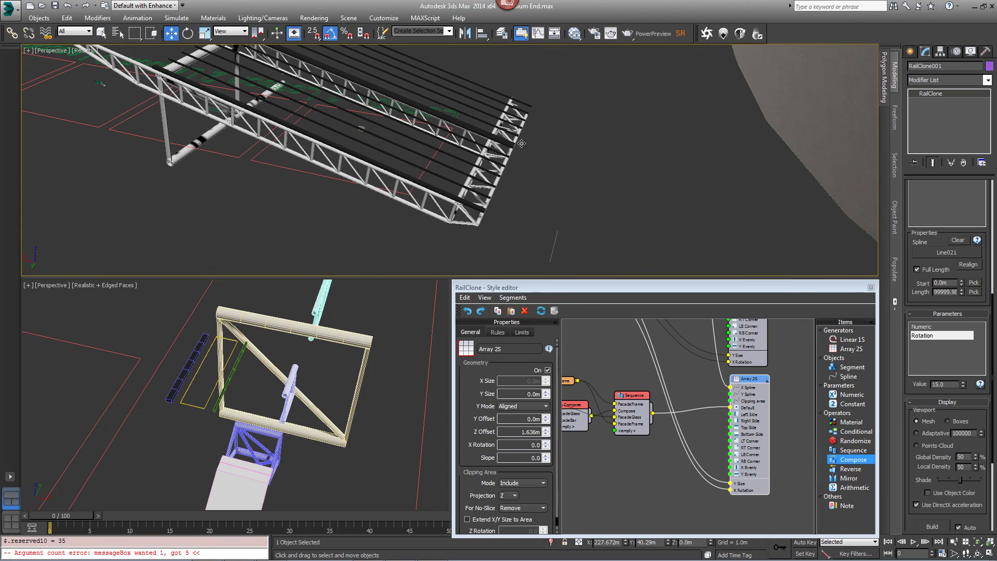
alt+middle_drag(521, 174, 554, 165)
scroll(457, 185, up, 3)
scroll(550, 158, down, 3)
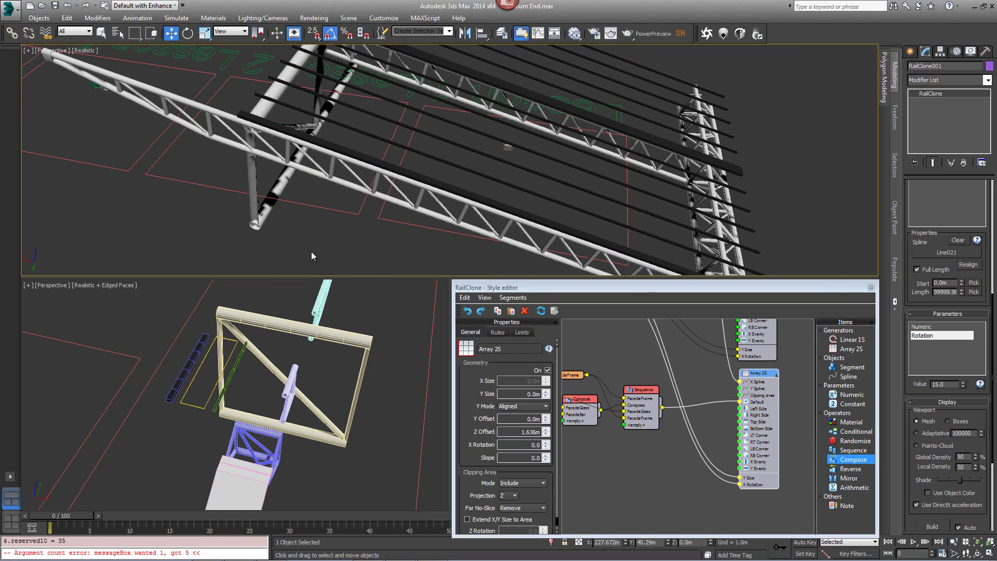
Step: Add a Constant node below the facade Sequence, with its type set to Scene Units and its value to 13 m
scroll(675, 374, down, 3)
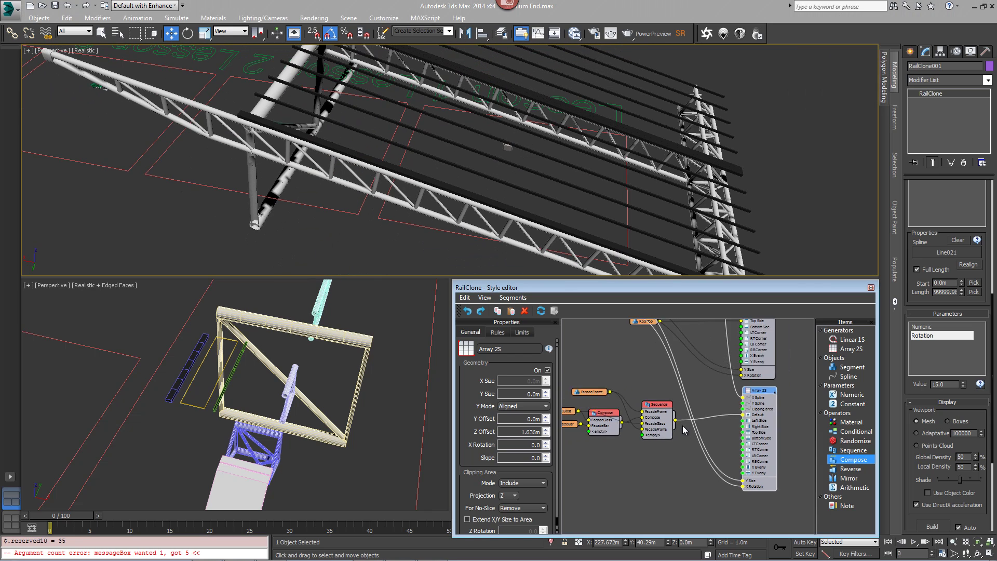
middle_drag(660, 381, 623, 364)
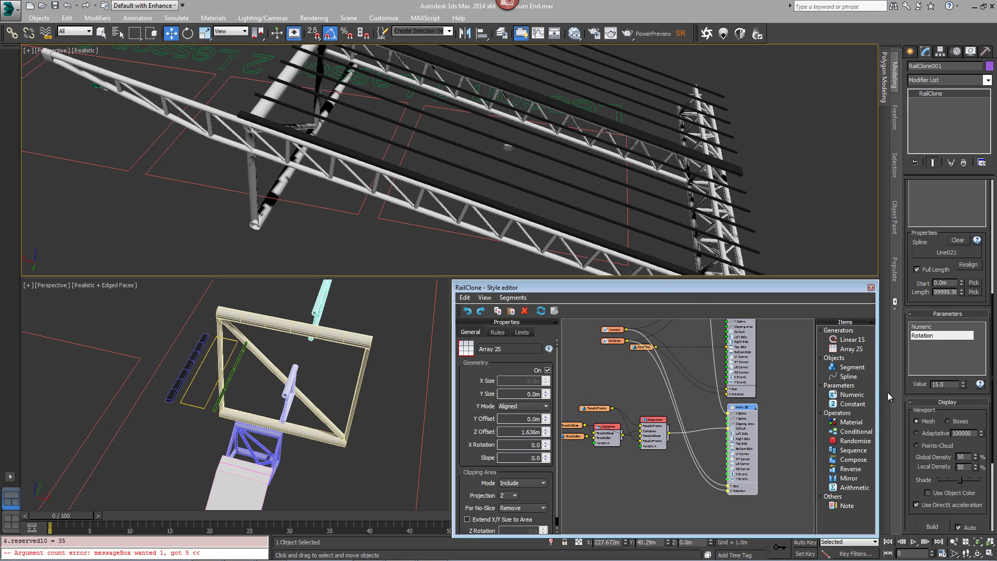
drag(852, 403, 675, 491)
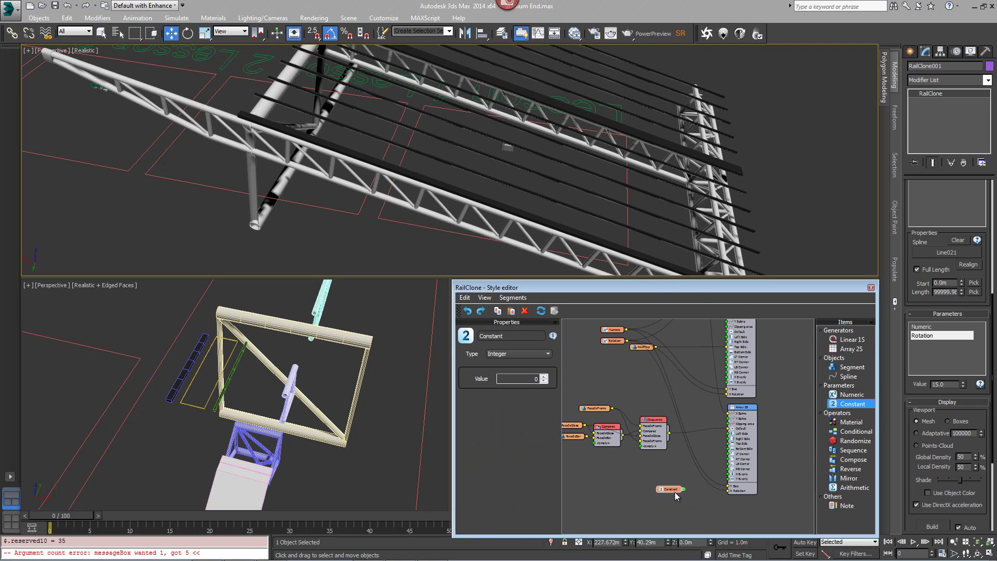
click(520, 353)
click(512, 384)
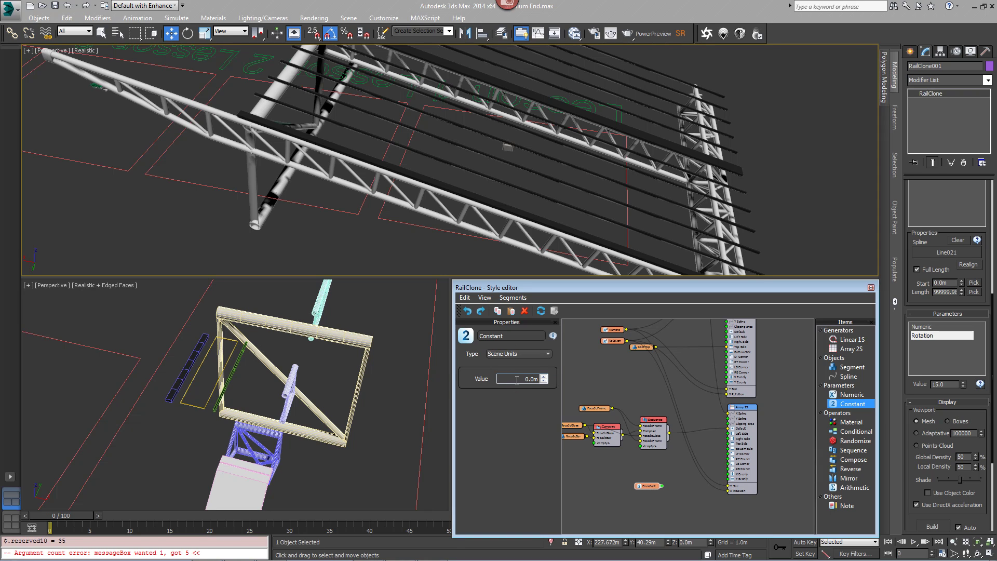
text(13)
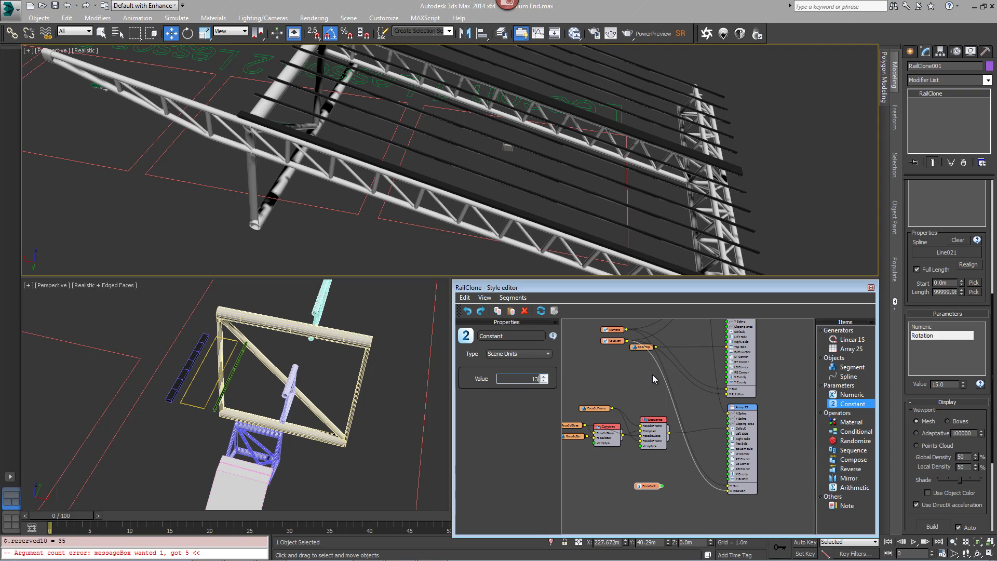
key(Return)
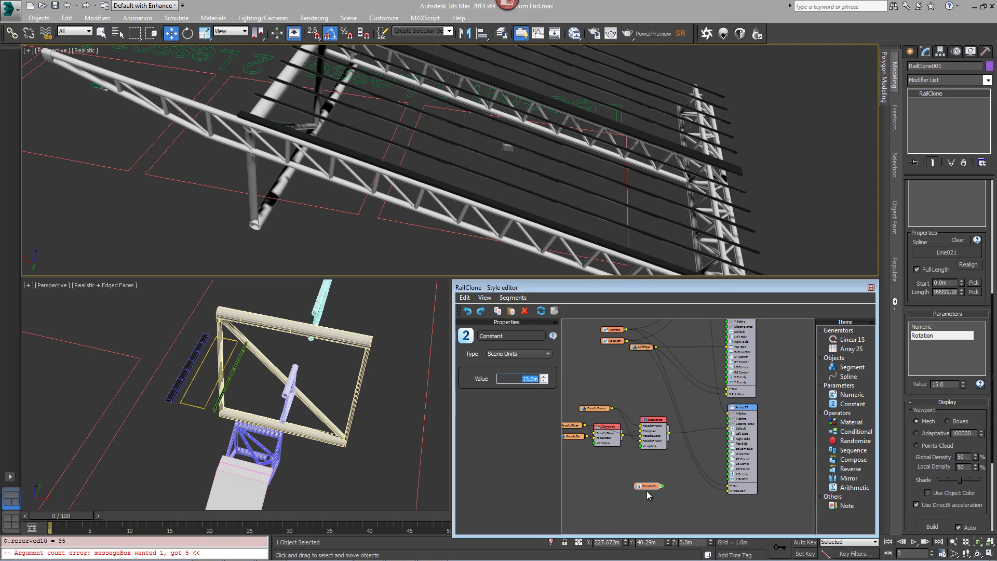
drag(648, 487, 629, 487)
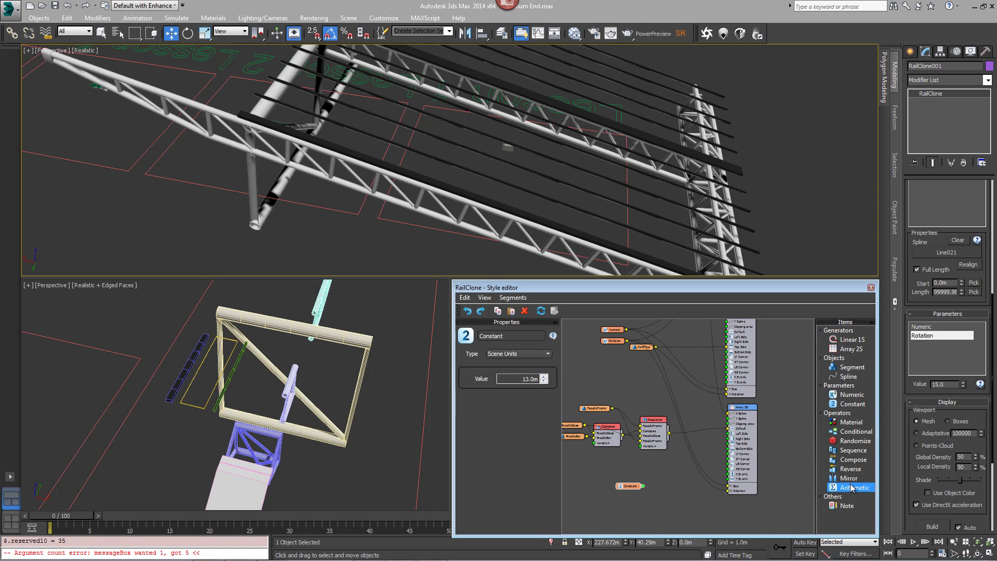
Step: Add an Arithmetic node using Add and feed it the Numeric size parameter and the Constant
drag(854, 487, 663, 499)
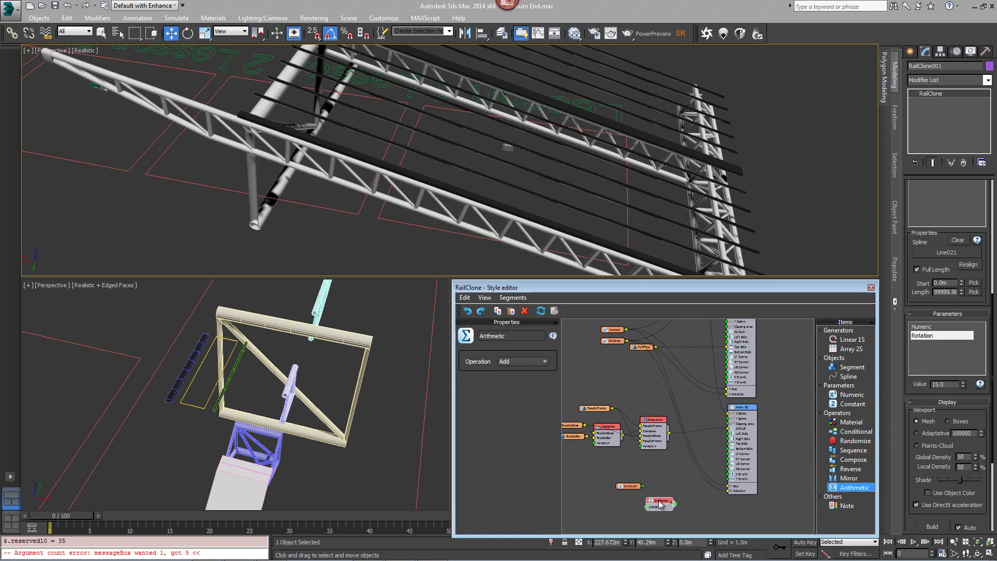
click(618, 489)
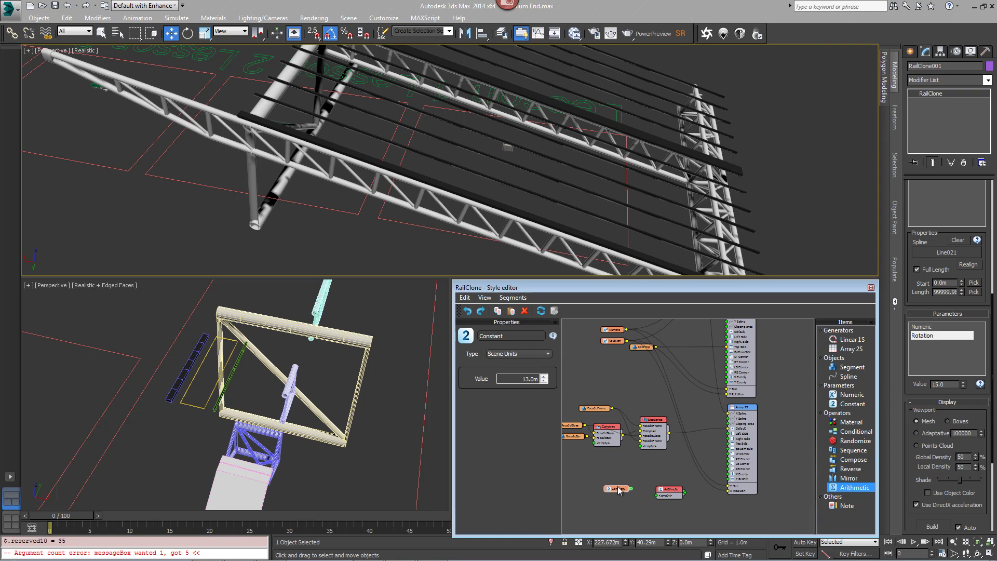
click(614, 342)
click(613, 330)
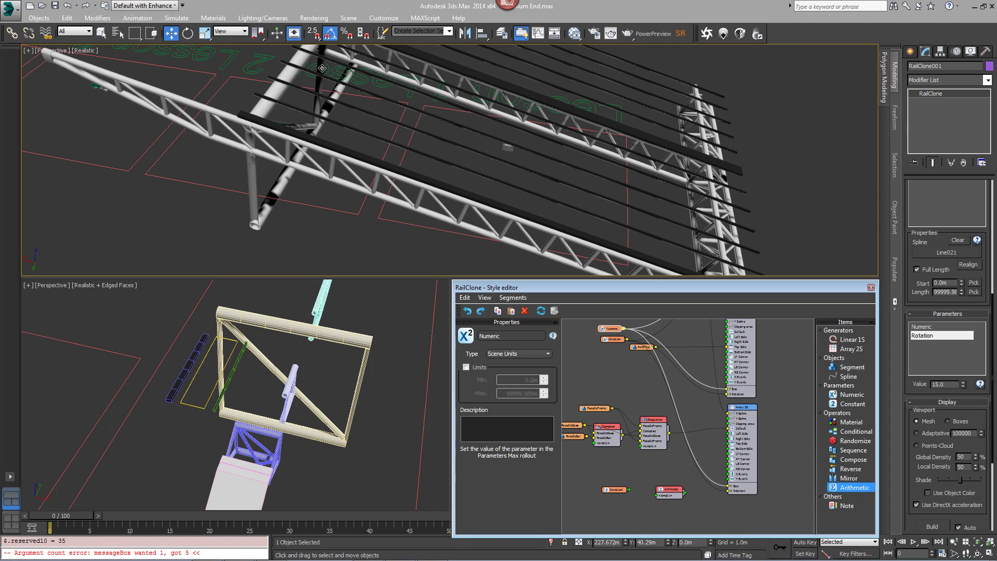
drag(624, 331, 657, 495)
click(630, 492)
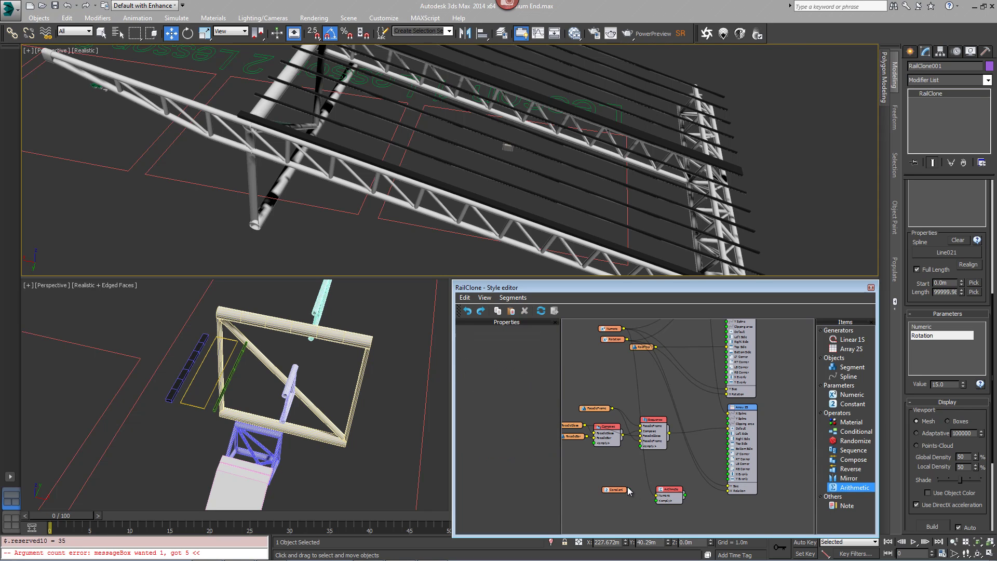
drag(630, 491, 658, 506)
scroll(676, 490, up, 5)
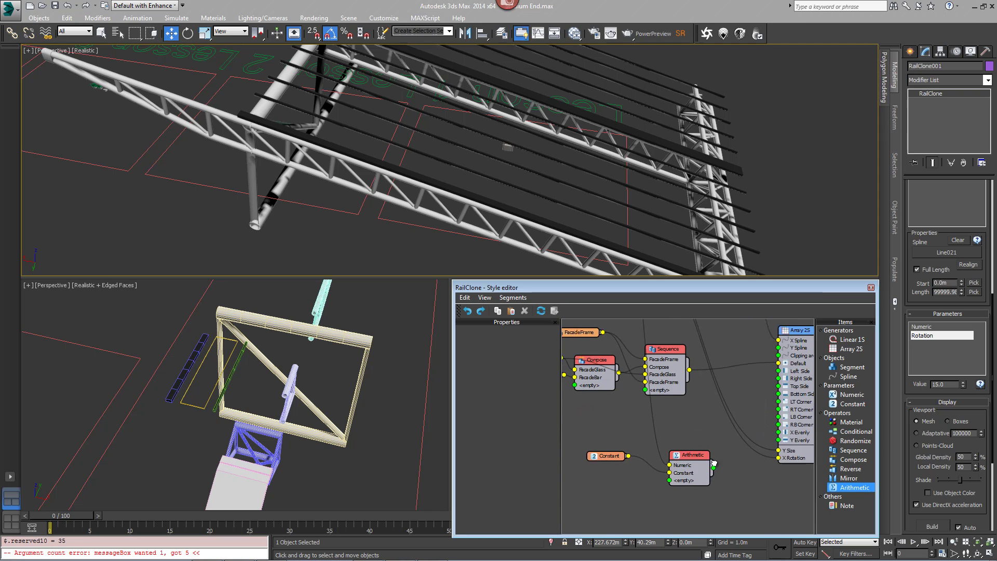
click(694, 423)
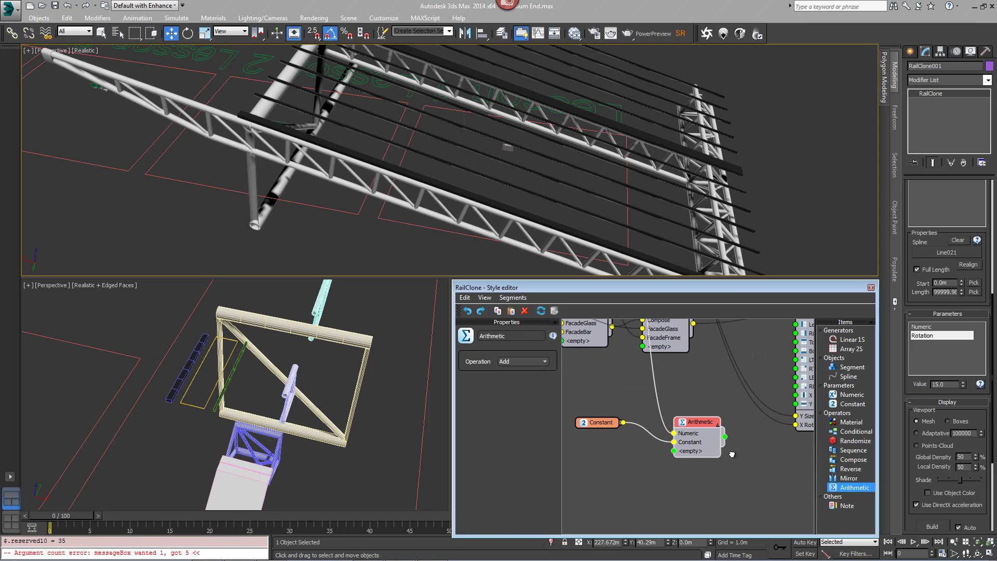
Step: Connect the Arithmetic output to the third Array 2S generator's Y Size and set the Constant to 12.35 m
middle_drag(730, 455, 670, 469)
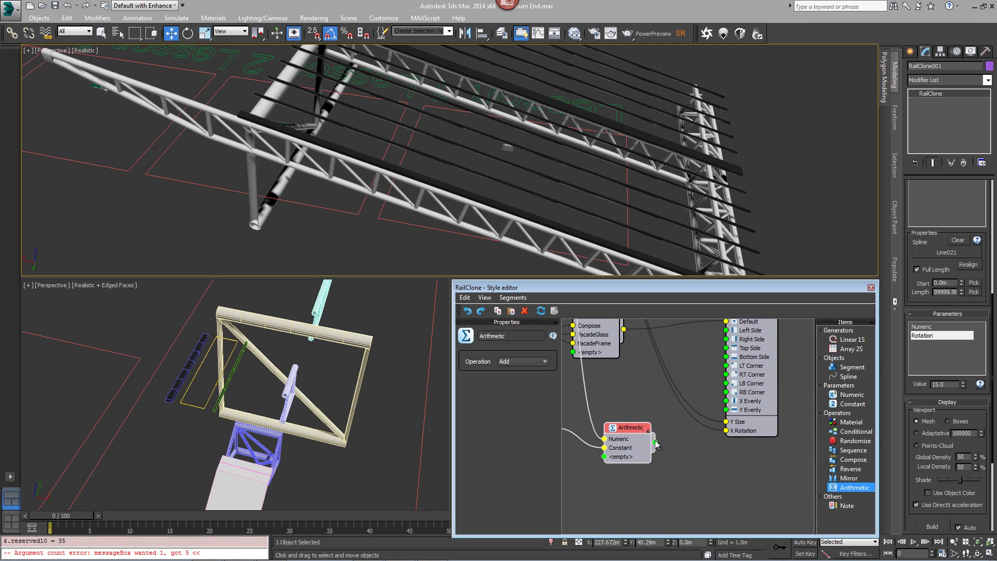
drag(656, 443, 727, 423)
middle_drag(150, 103, 231, 148)
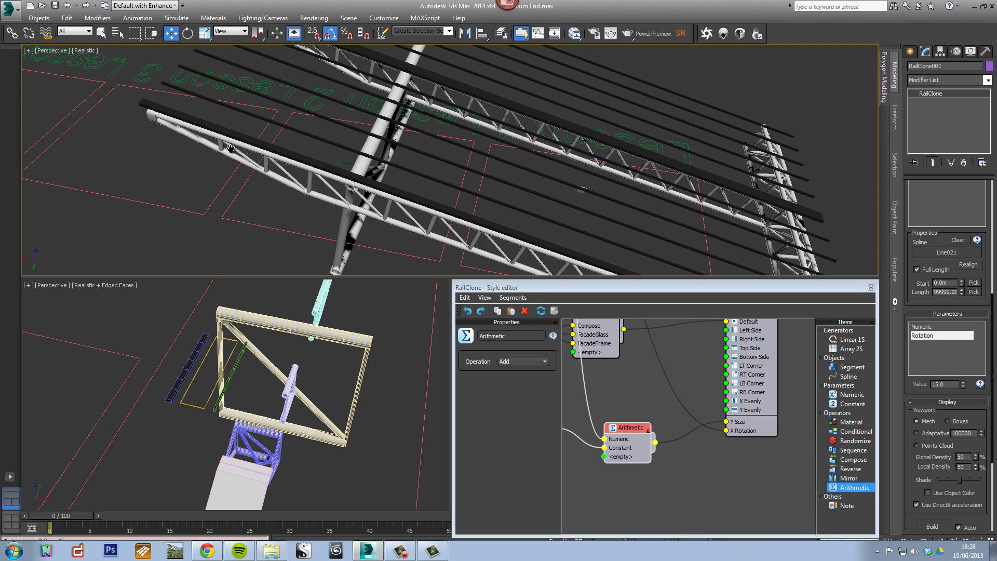
middle_drag(561, 429, 639, 413)
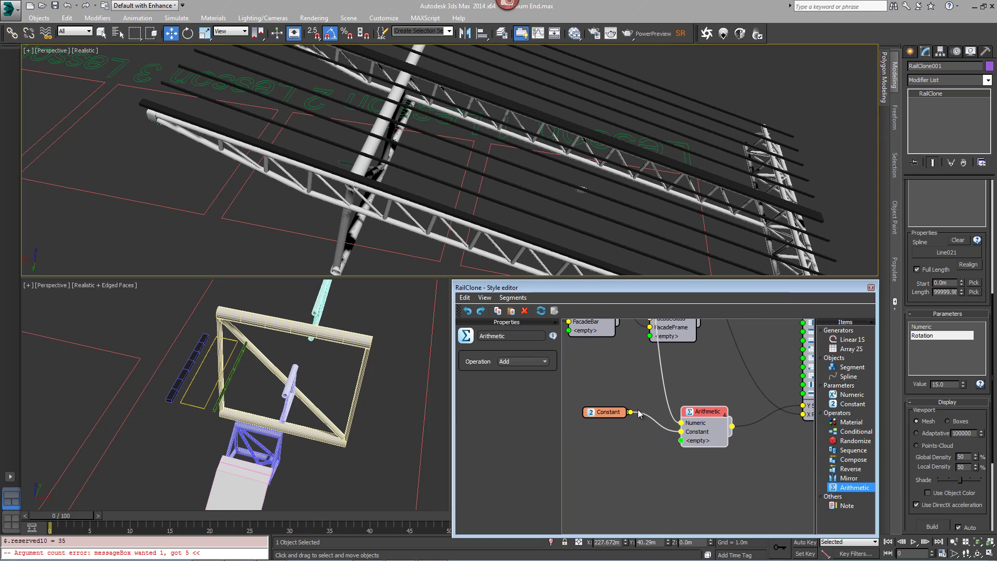
click(604, 412)
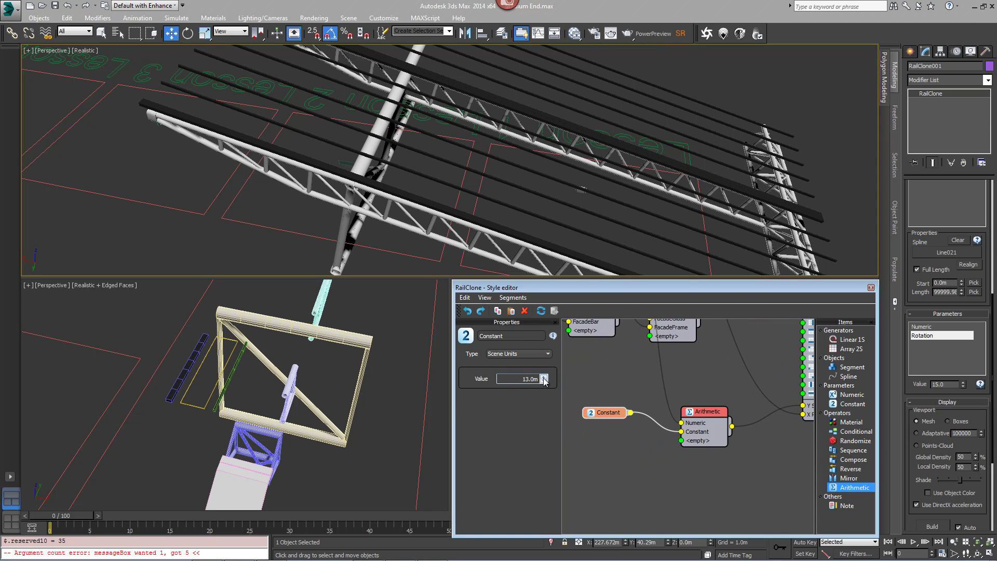
drag(544, 379, 542, 383)
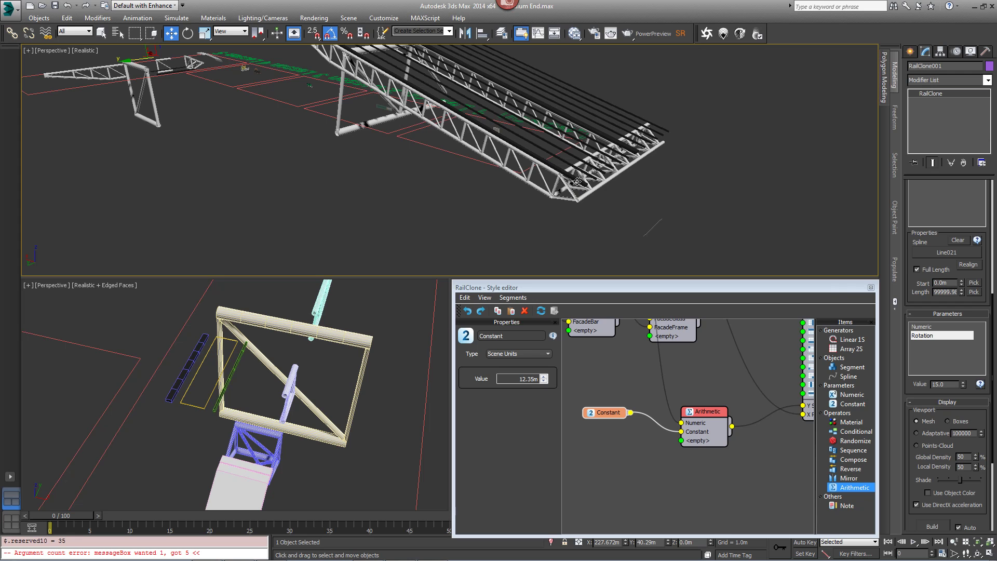
Step: Add a Segment node that uses the RoofCap object and connect it to the third Array 2S generator's Bottom Side
middle_drag(704, 371, 658, 468)
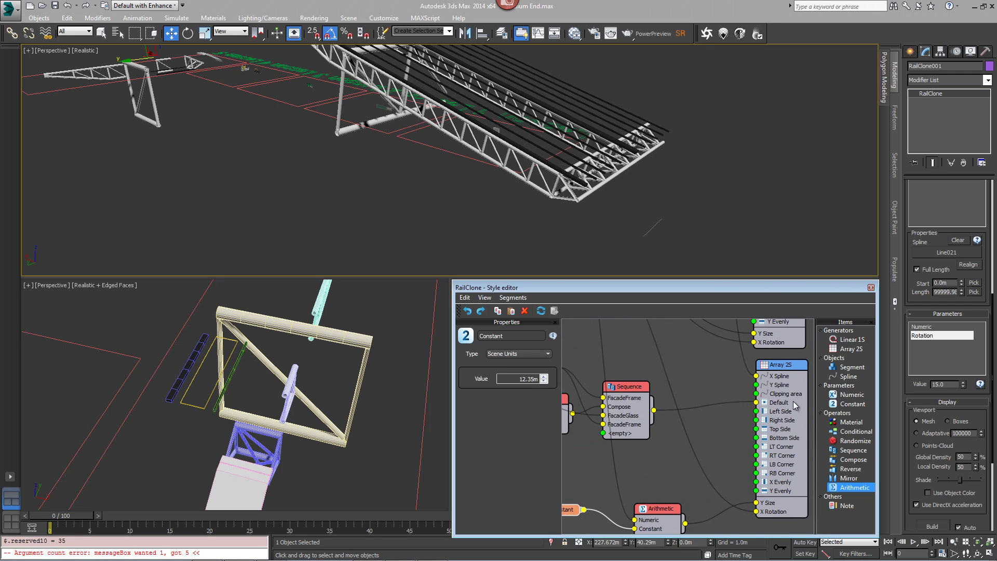
click(860, 377)
drag(858, 367, 719, 447)
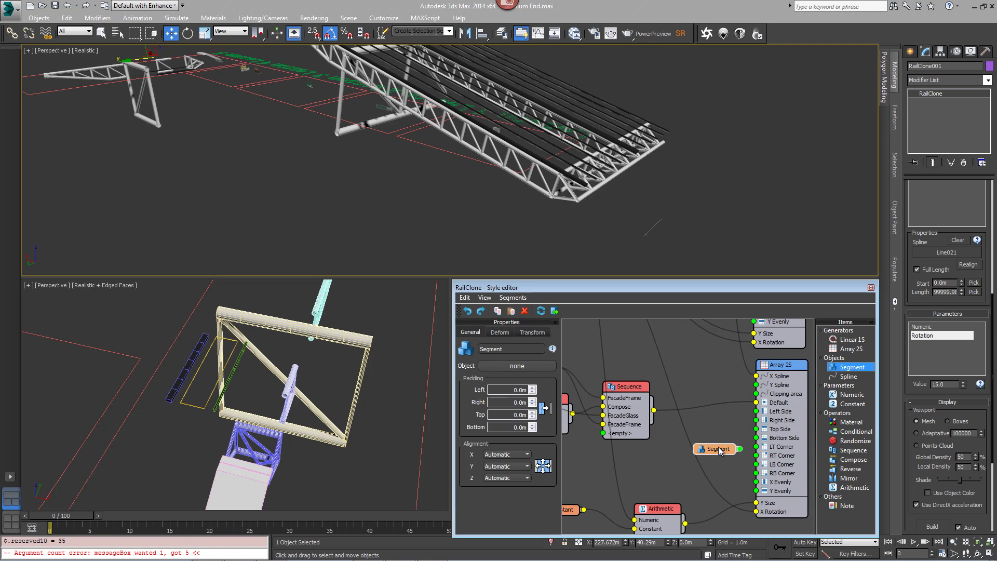
click(529, 367)
alt+middle_drag(269, 408, 195, 405)
click(196, 403)
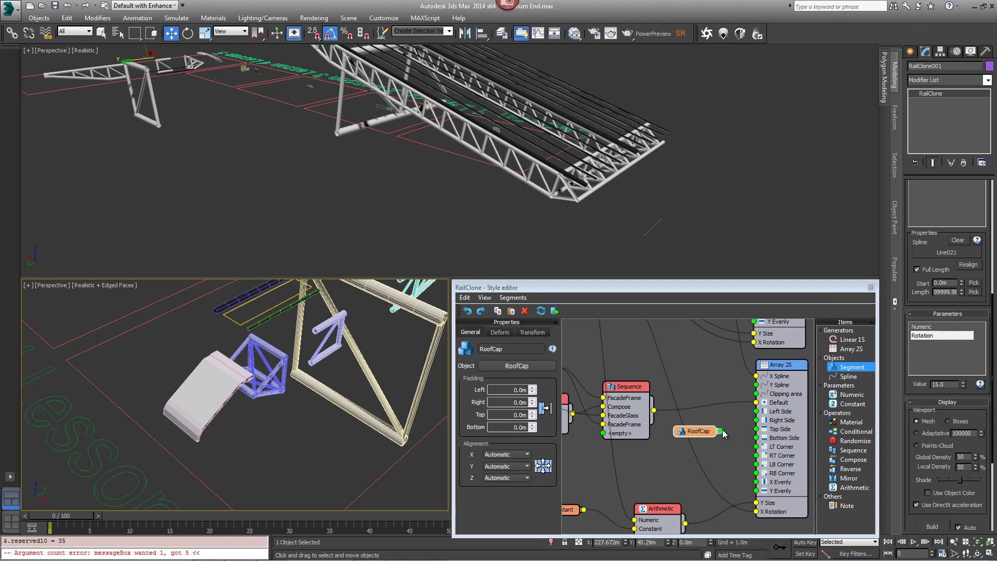
drag(724, 435, 756, 443)
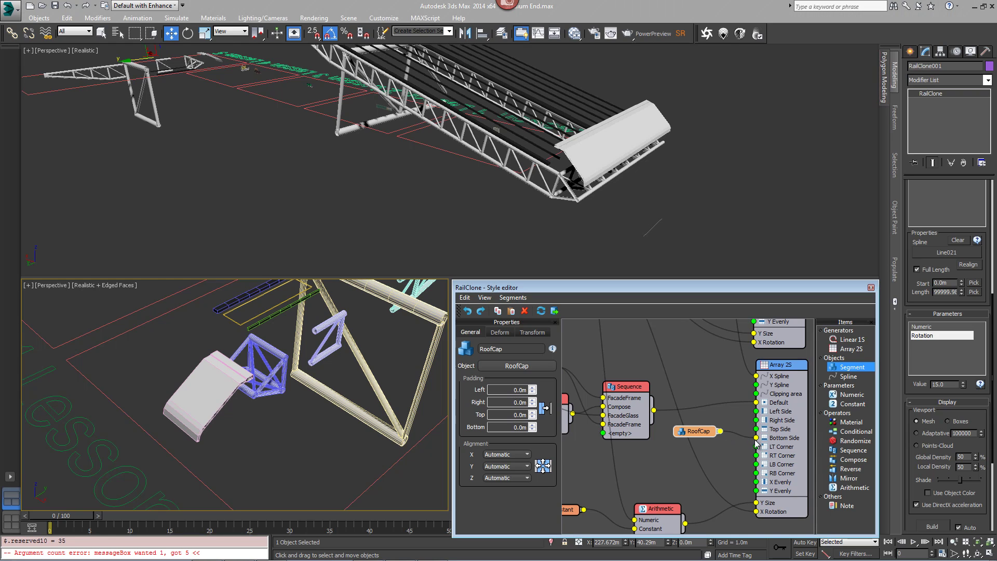
drag(696, 431, 674, 440)
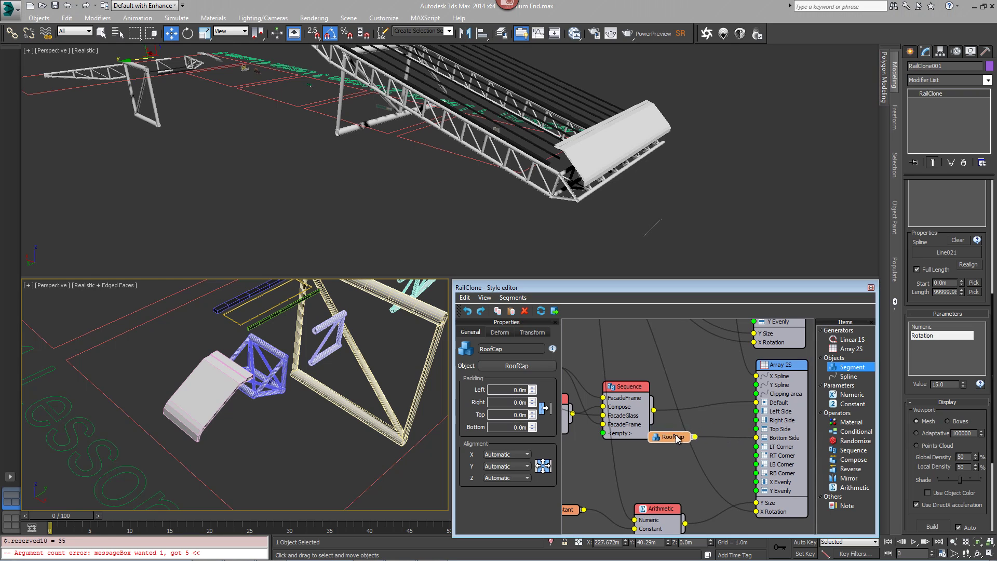
Step: Set the RoofCap segment's Y and Z alignment to Pivot
click(510, 467)
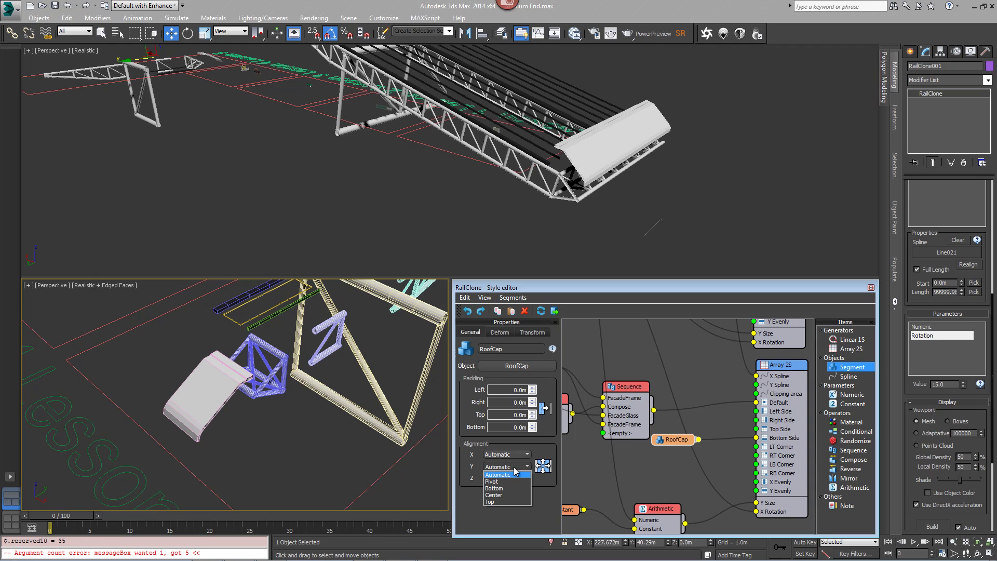
click(510, 482)
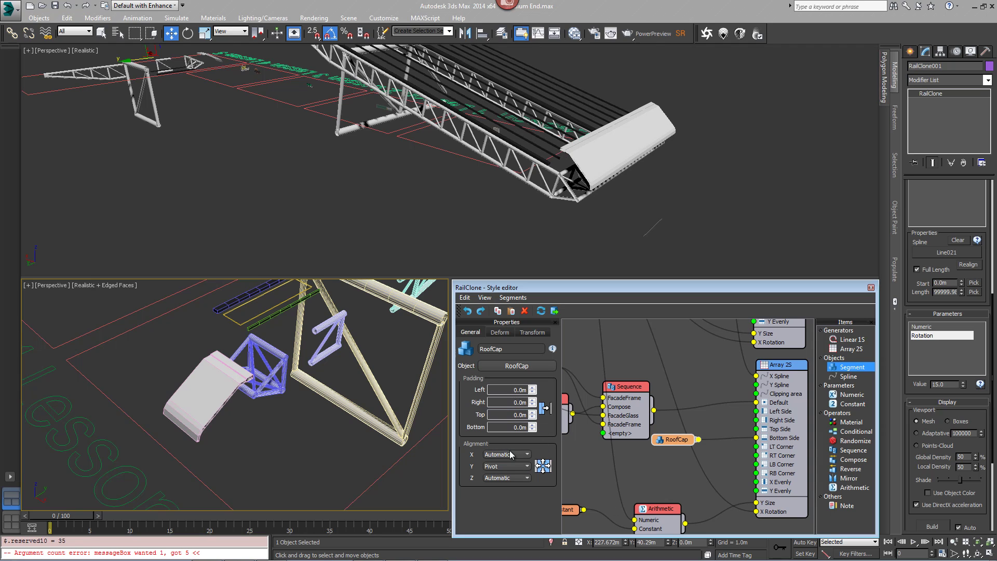
click(508, 477)
click(499, 495)
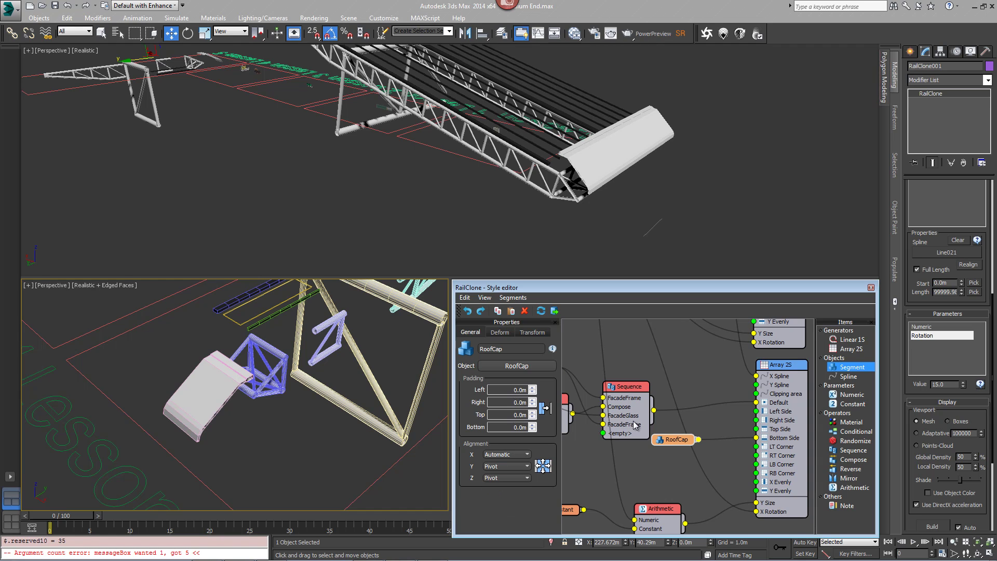
drag(676, 441, 669, 444)
Step: Set the RoofCap segment's fixed Z translation to -1.589 m to lower the cap onto the truss ends
scroll(584, 149, up, 10)
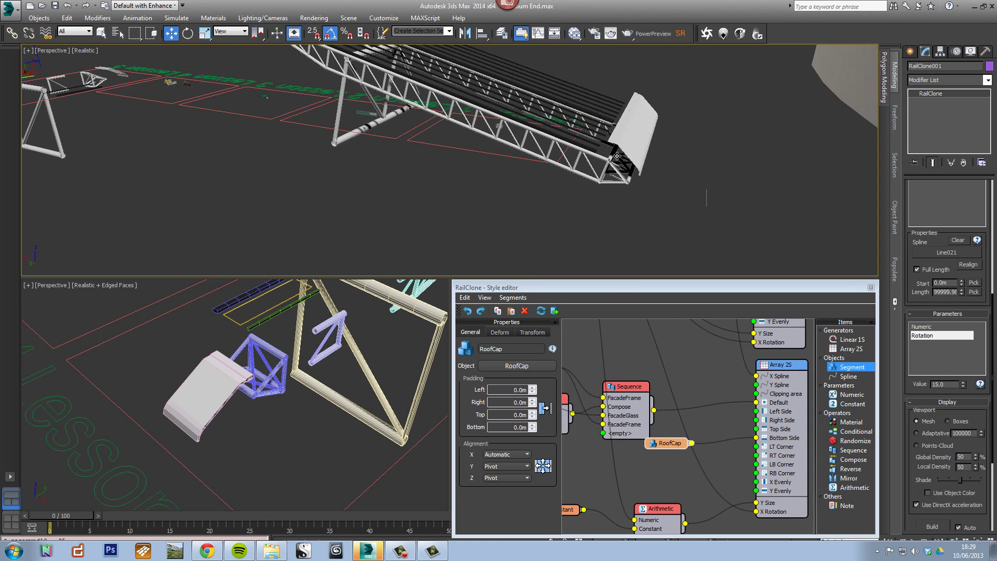
middle_drag(617, 182, 605, 125)
middle_drag(621, 164, 591, 128)
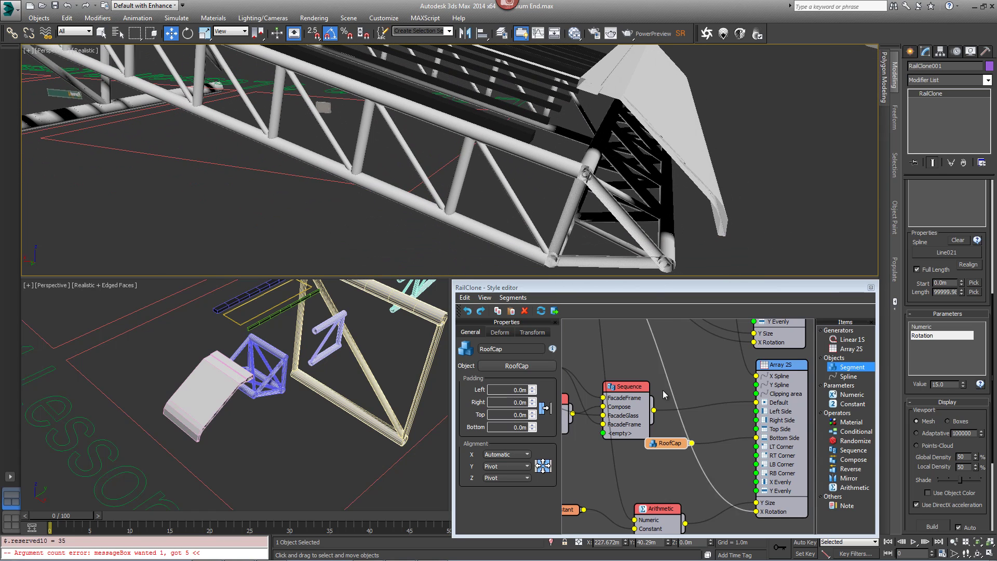
drag(677, 447, 676, 446)
click(534, 333)
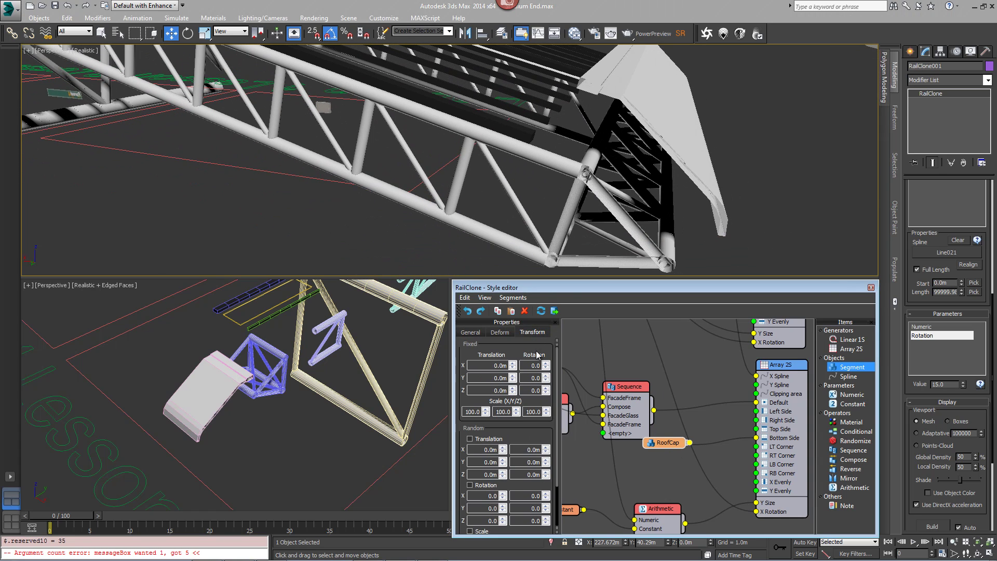
drag(518, 390, 513, 522)
drag(513, 488, 512, 540)
drag(0, 363, 12, 332)
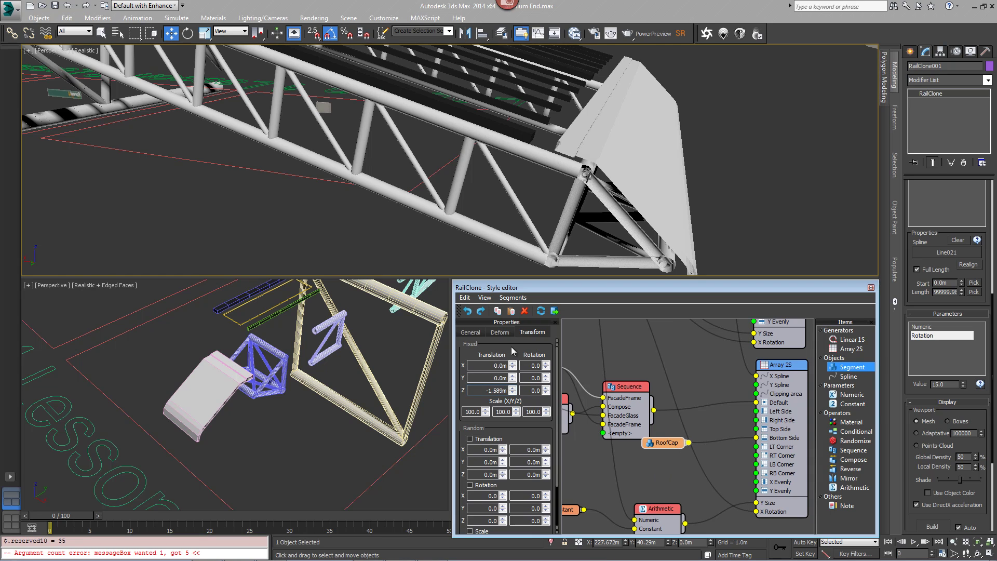
Step: Set the RoofCap segment's top padding to -0.315 m
click(471, 332)
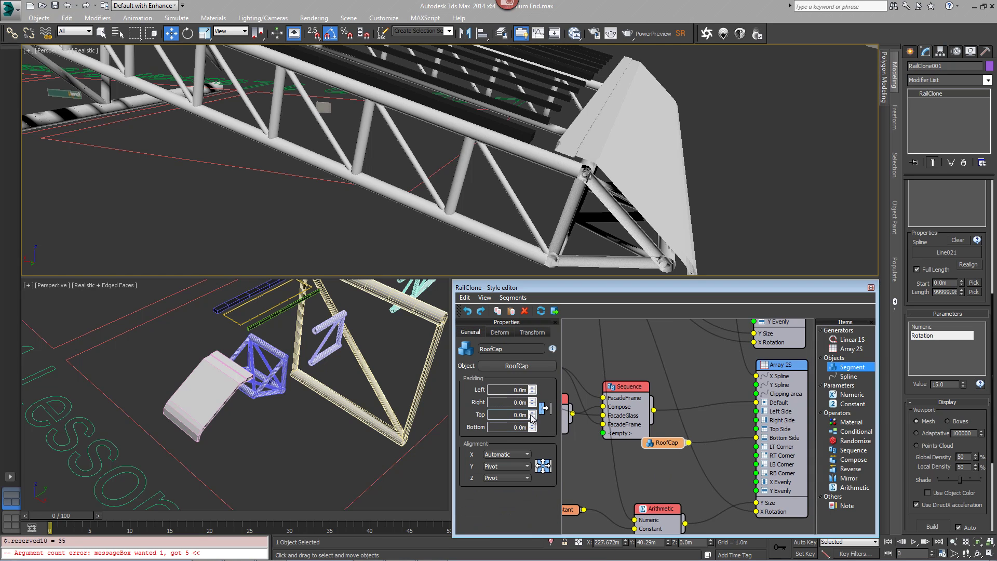
drag(532, 418, 532, 439)
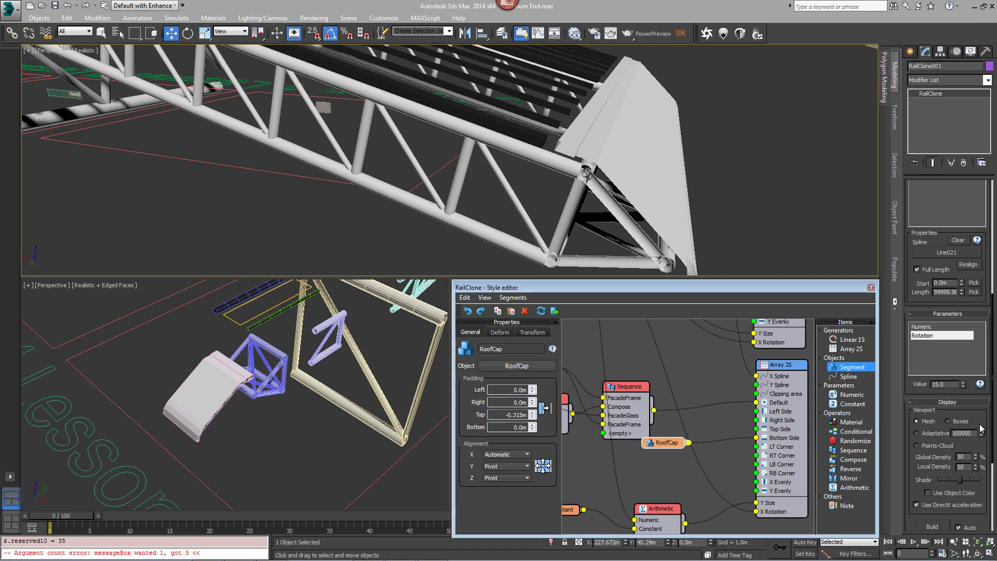
drag(981, 429, 487, 551)
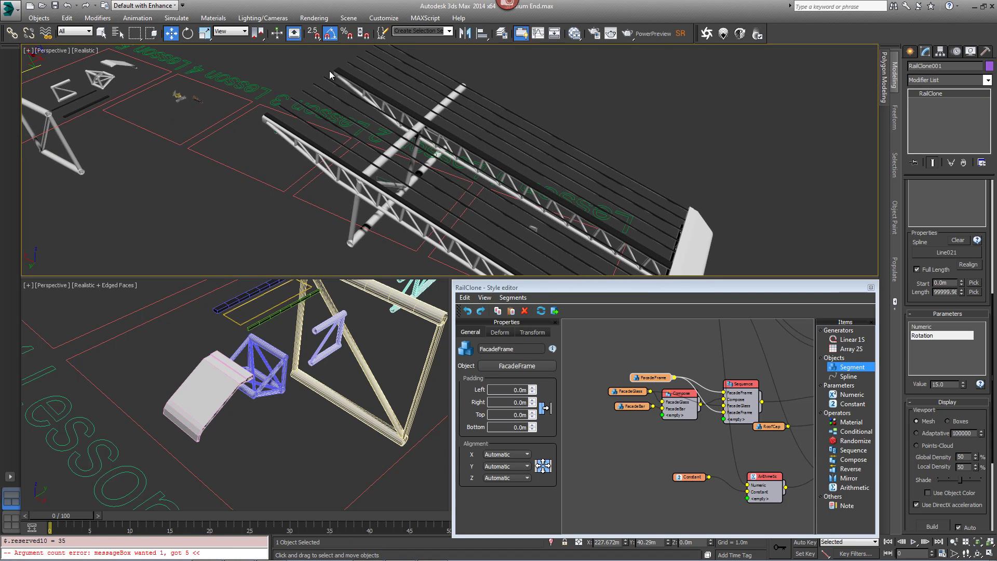
middle_drag(320, 84, 331, 97)
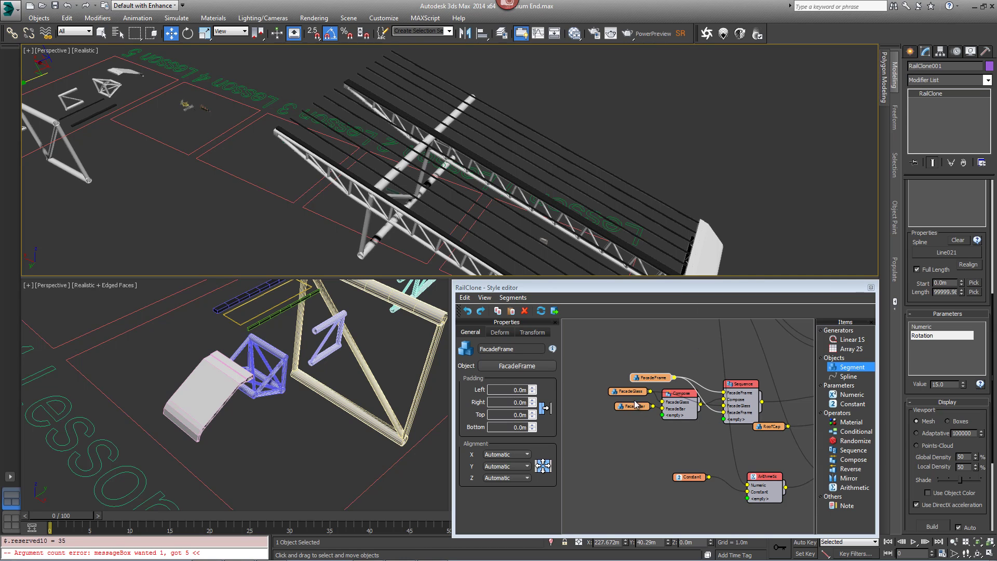
Step: Duplicate the FacadeFrame segment and place the copy above the original in the style graph
drag(648, 380, 638, 375)
right_click(645, 373)
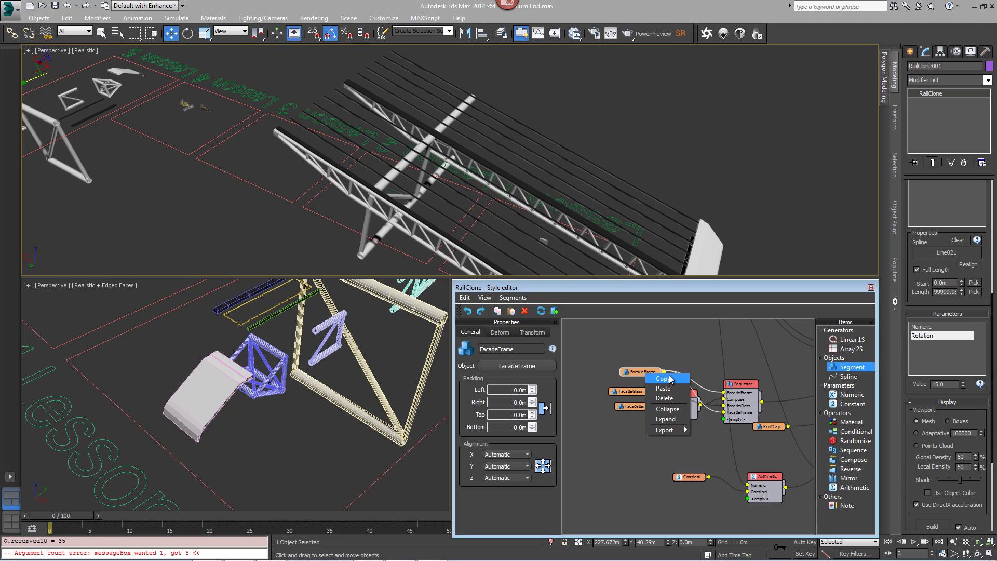
click(670, 379)
right_click(668, 339)
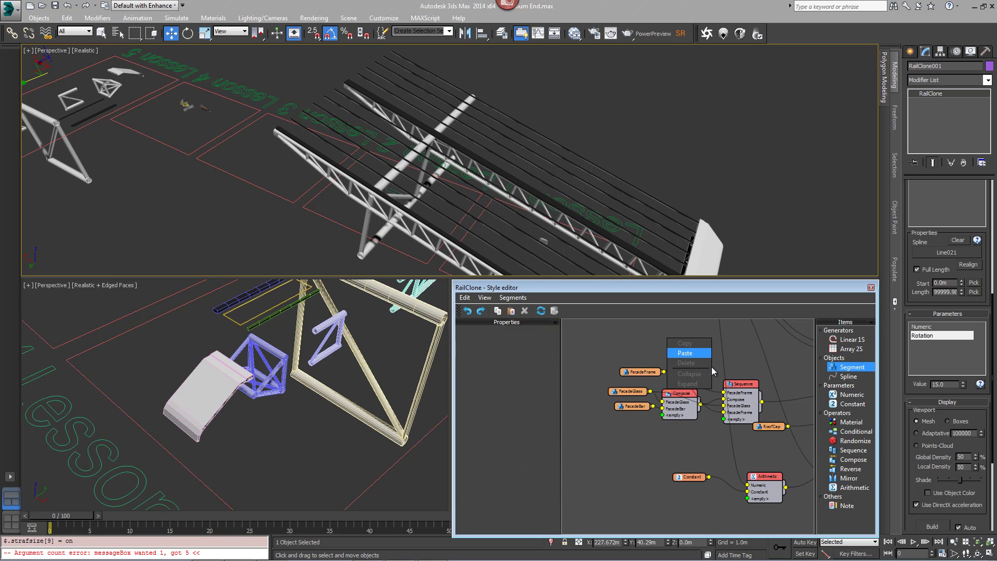
click(686, 352)
Step: Set the copied FacadeFrame segment's fixed Z rotation to 90 and connect it to the third Array 2S generator's Top Side
middle_drag(694, 348, 654, 344)
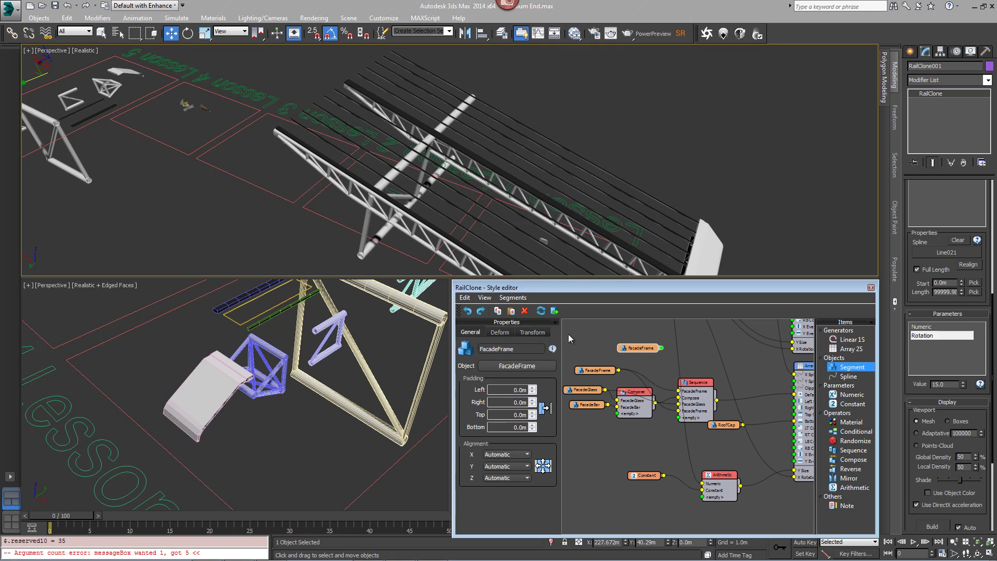
click(535, 333)
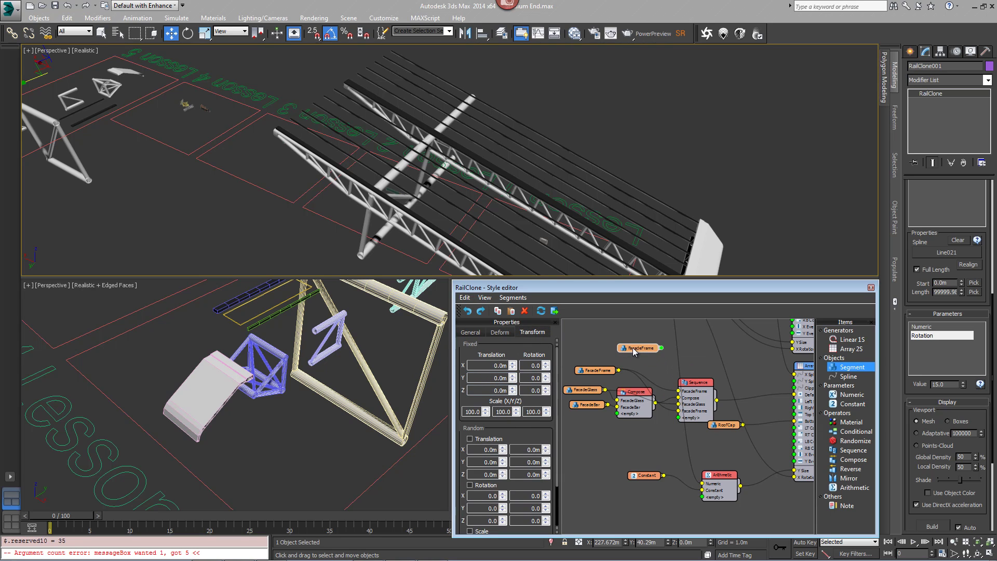
drag(633, 347, 637, 347)
drag(527, 390, 613, 392)
text(90)
key(Return)
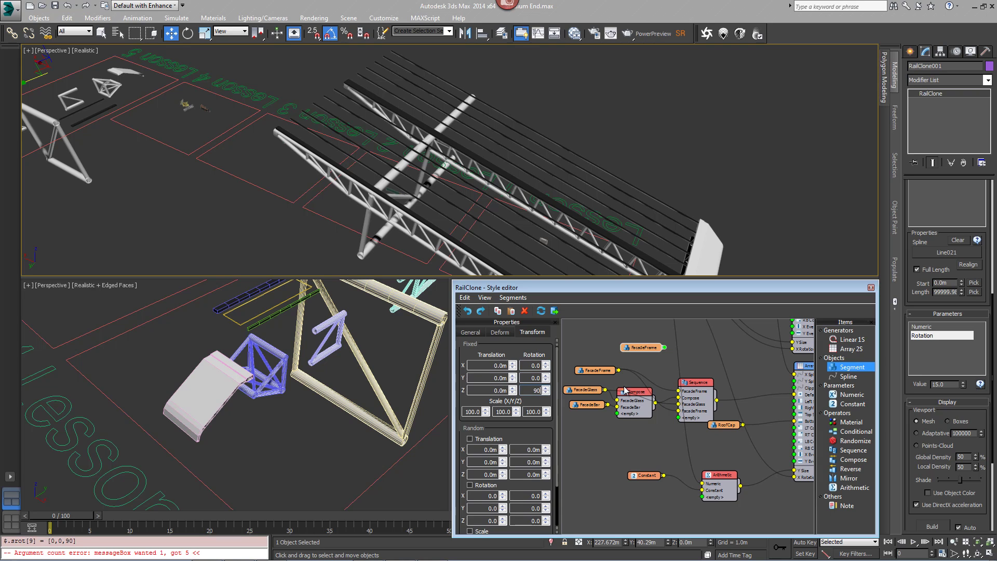
middle_drag(751, 368, 725, 367)
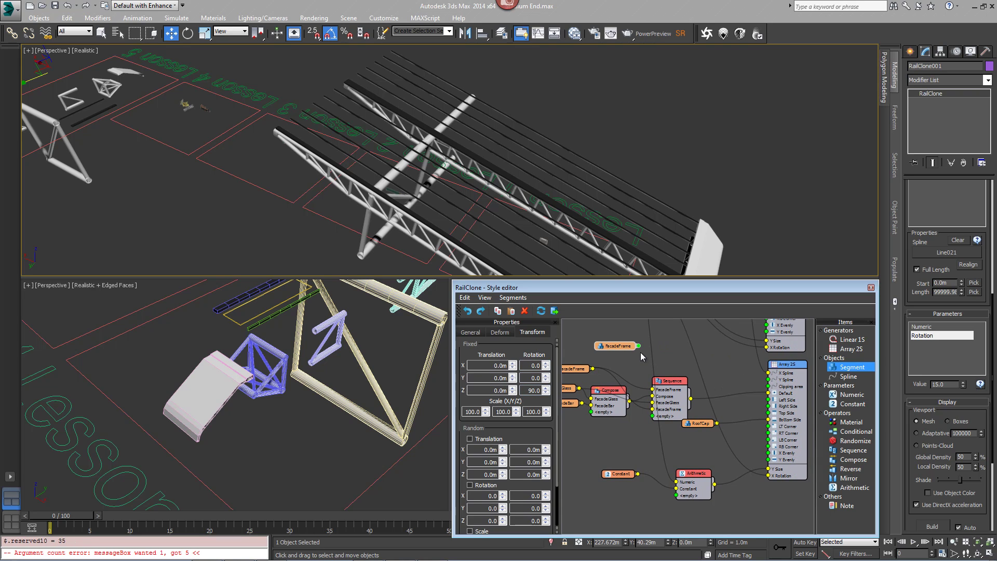
drag(640, 346, 771, 416)
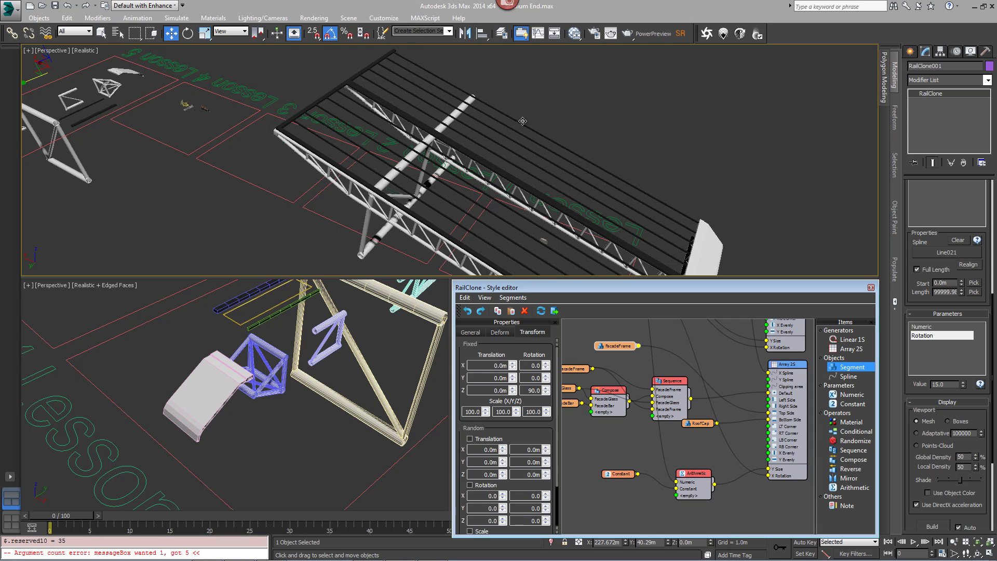
Step: Set the RailClone object's Numeric parameter to 36 m
scroll(618, 235, down, 8)
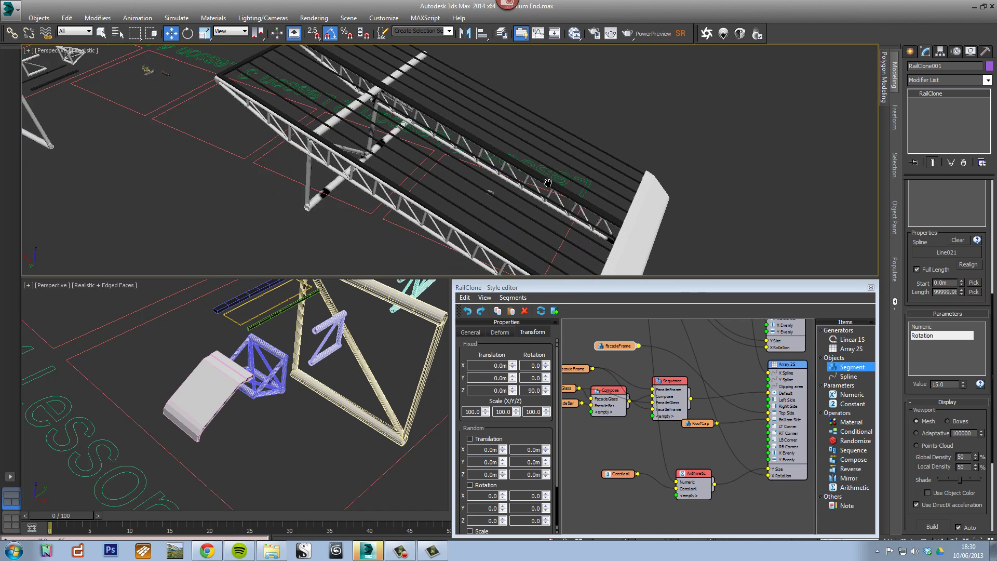
mouse_move(964, 390)
mouse_down()
mouse_move(962, 410)
mouse_move(959, 349)
mouse_move(963, 384)
mouse_up()
click(939, 329)
Step: Replace the RailClone object's base spline Line021 with the stadium's Spline_Roof
alt+middle_drag(608, 128, 669, 161)
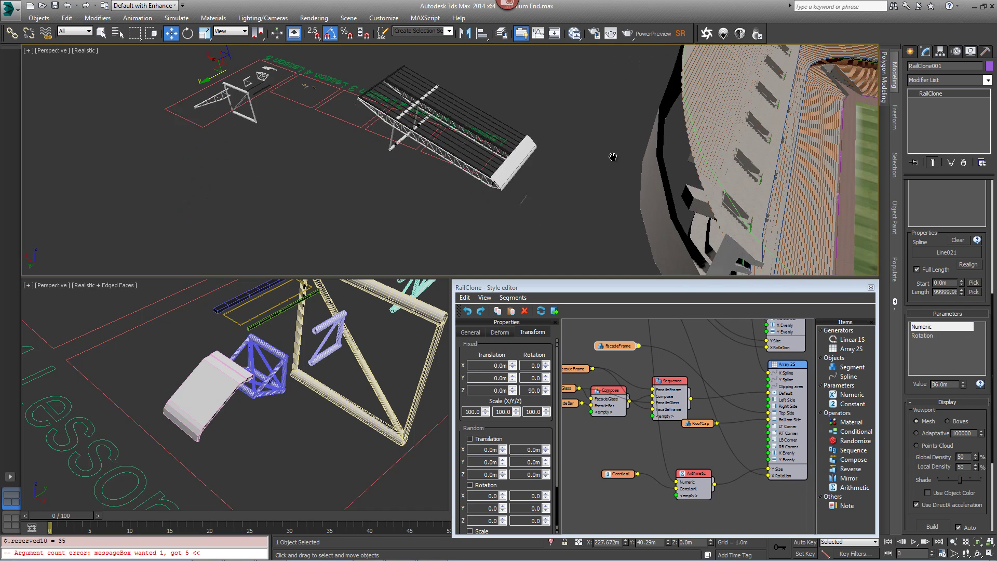
scroll(669, 161, down, 3)
middle_drag(718, 195, 689, 200)
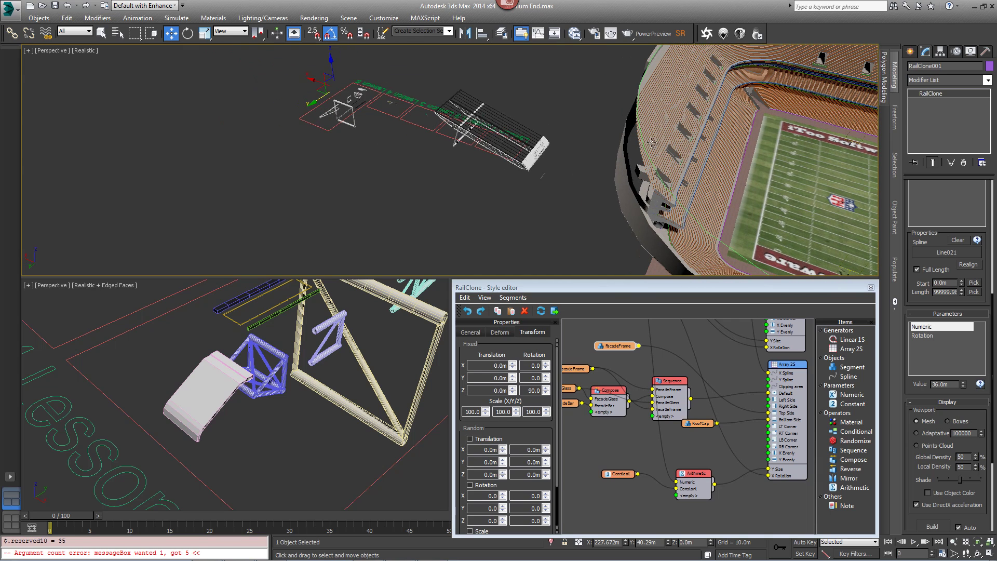
scroll(916, 295, up, 3)
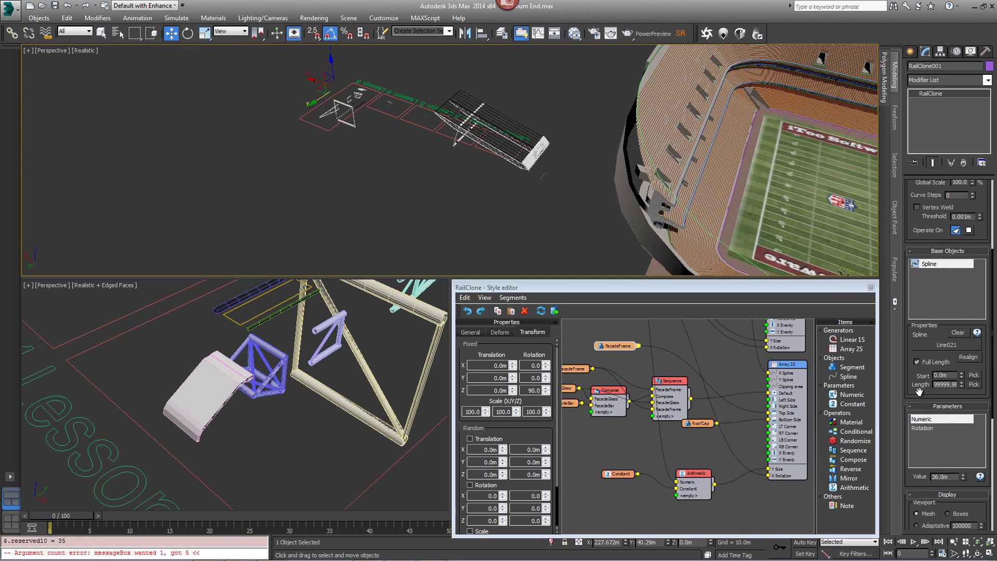
click(927, 268)
click(939, 351)
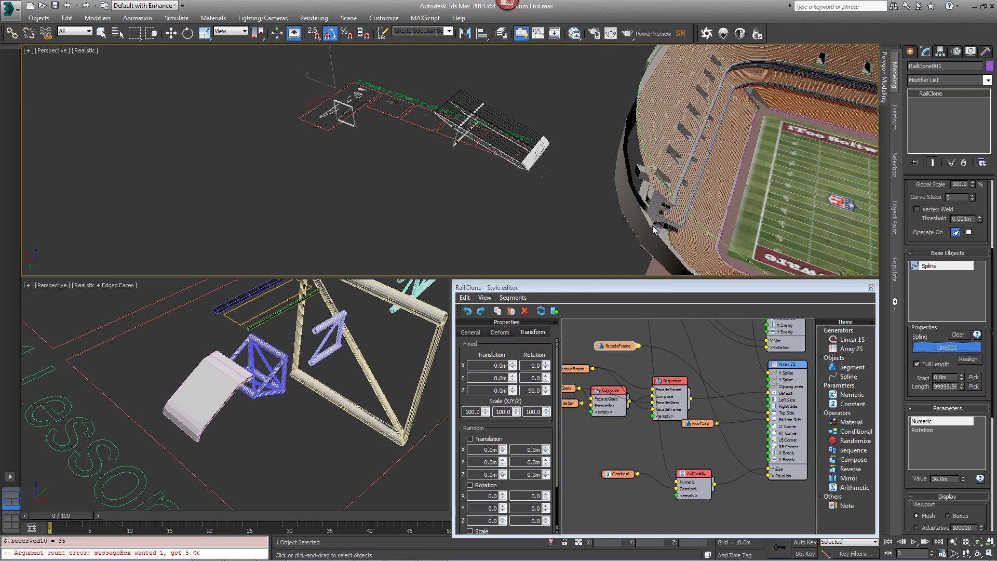
click(697, 221)
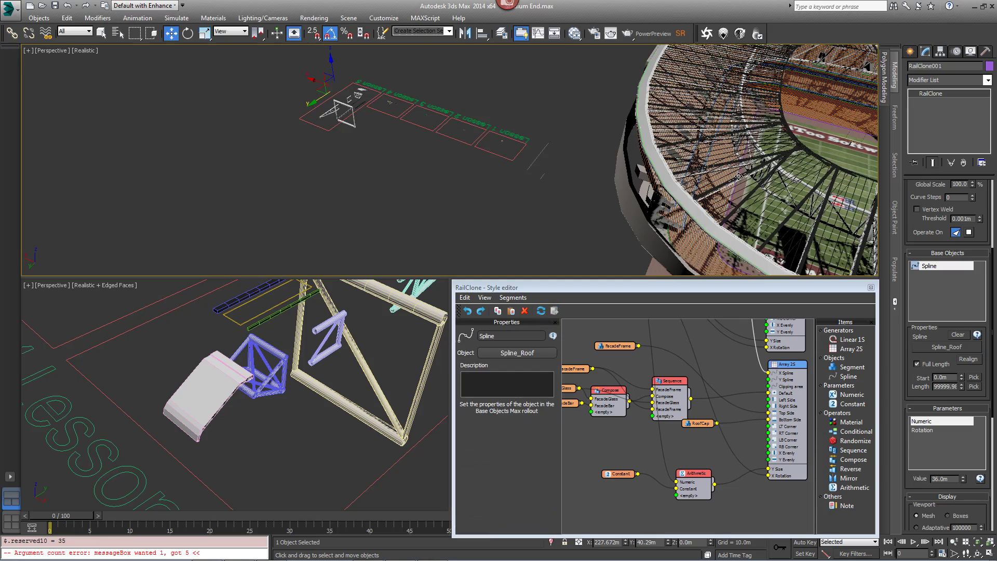
Step: Set the RailClone geometry's Curve Steps to 200 to smooth the roof around the stadium
alt+middle_drag(739, 176, 609, 138)
scroll(549, 151, up, 3)
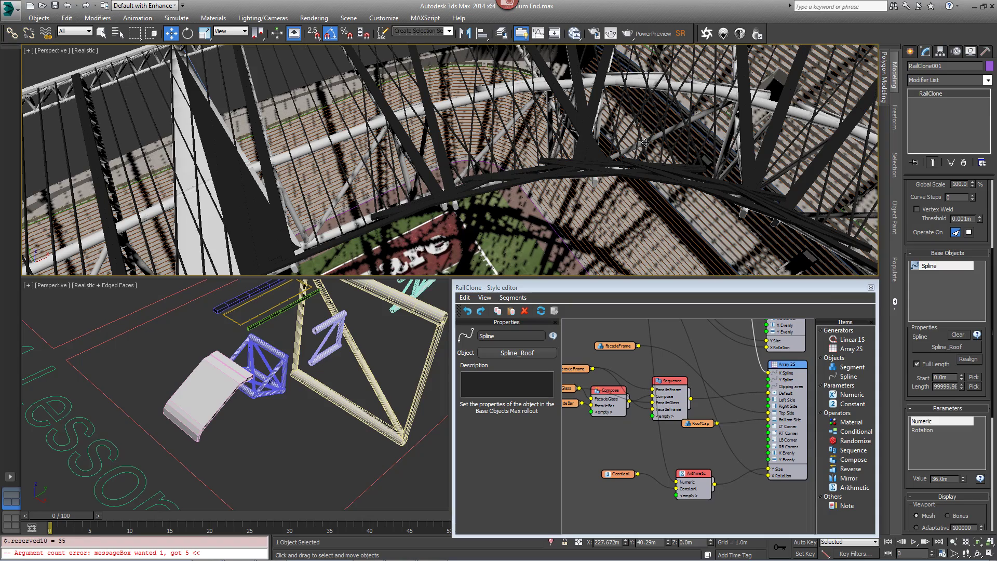
scroll(577, 143, down, 5)
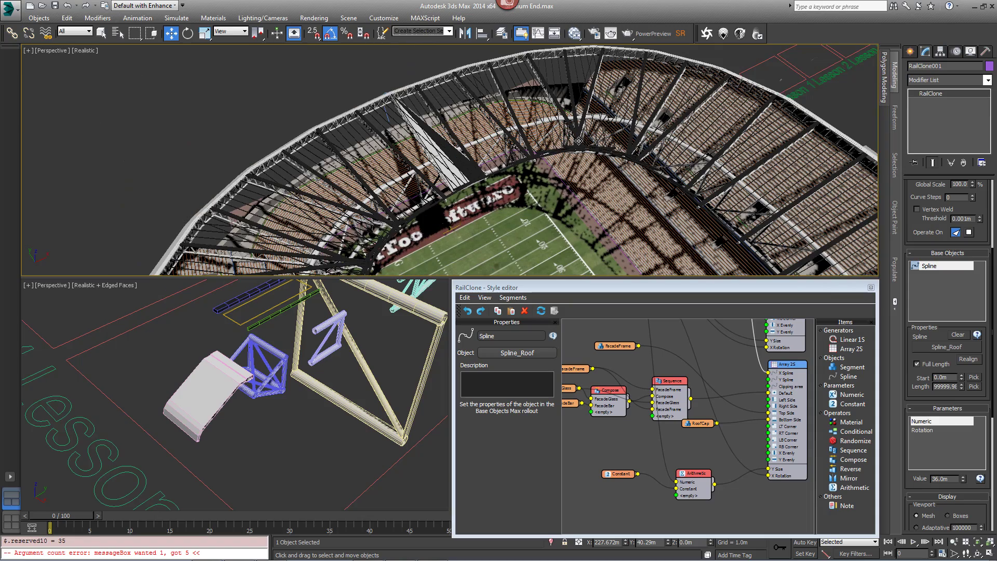
alt+middle_drag(584, 110, 580, 112)
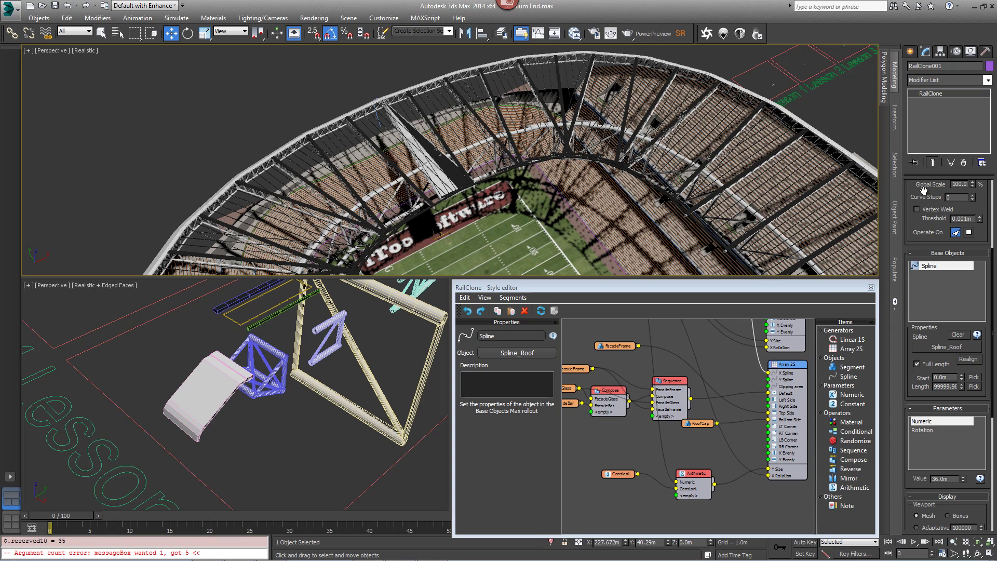
scroll(914, 338, up, 5)
drag(914, 338, 921, 371)
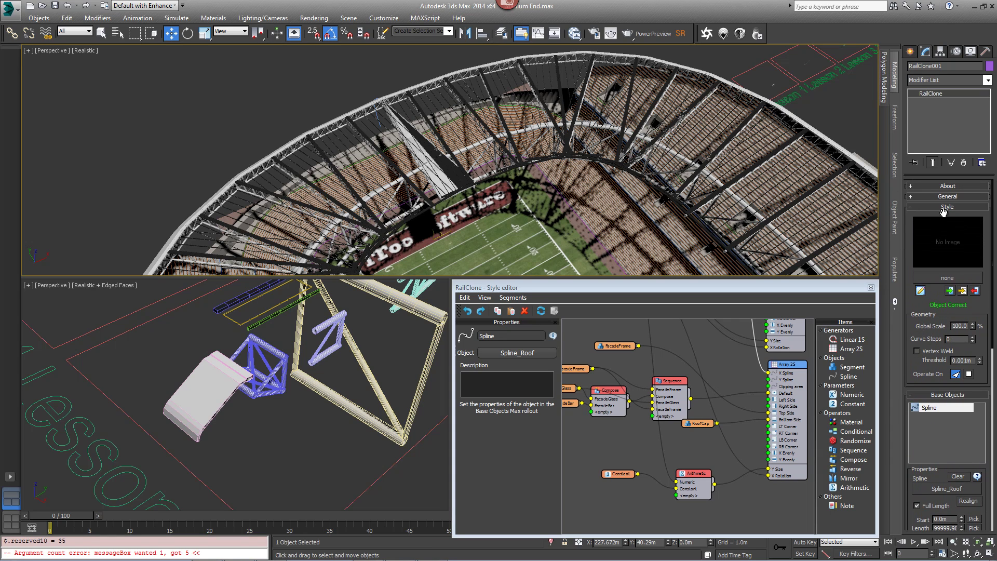
drag(918, 332, 933, 294)
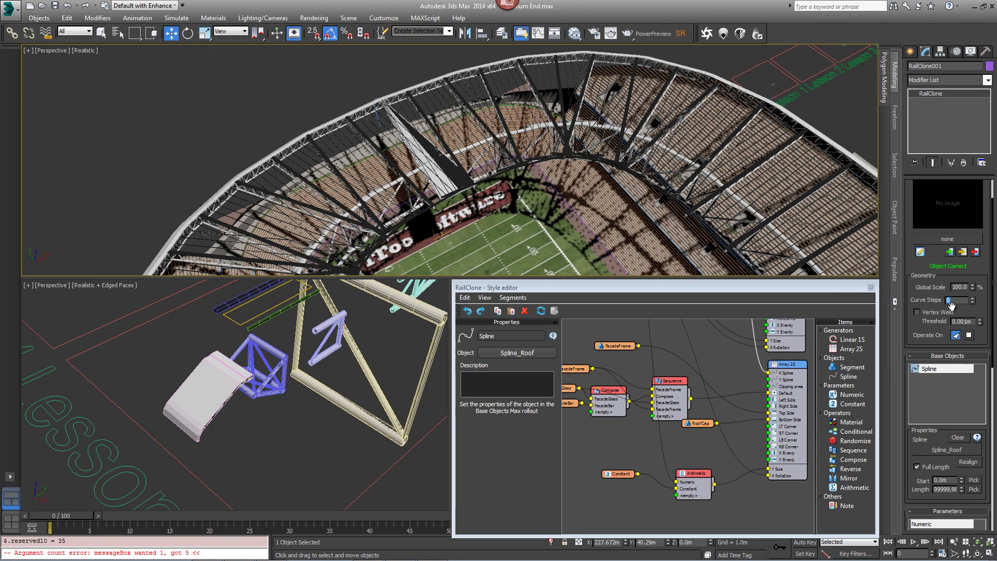
text(200)
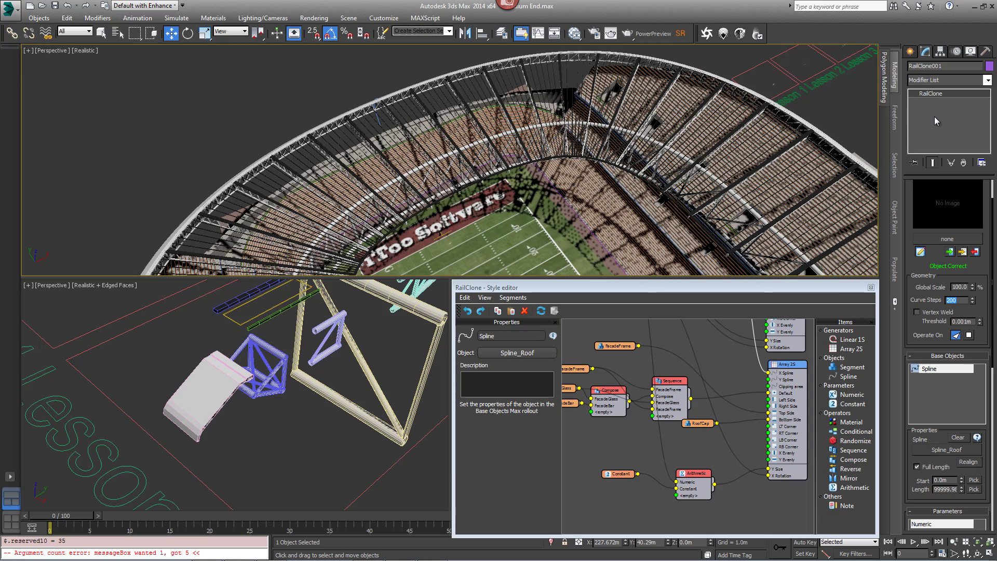
alt+middle_drag(582, 138, 441, 173)
scroll(554, 133, down, 3)
scroll(442, 173, down, 2)
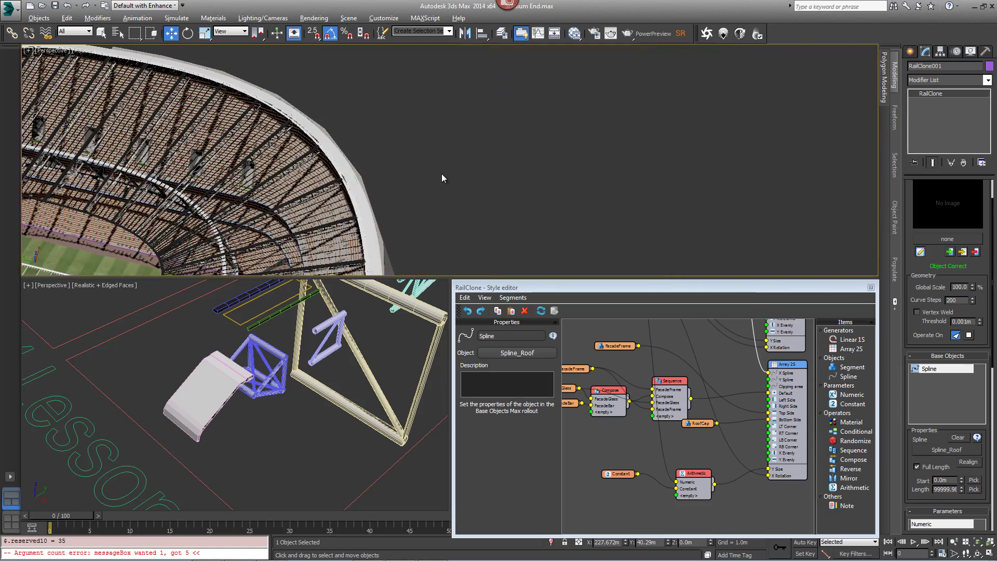